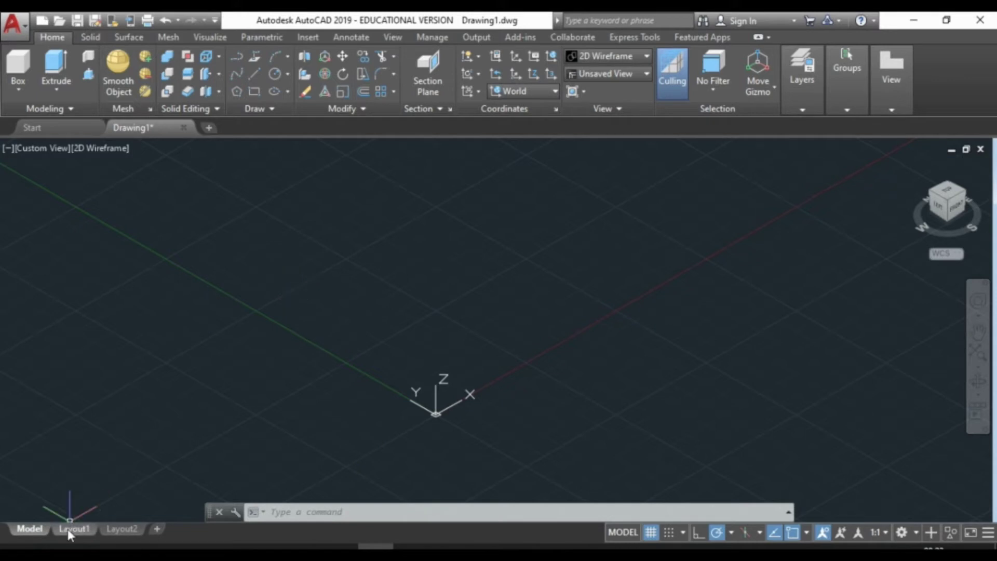
Step: View the Layout1 paper space and return to model space, switching between the two twice
mouse_move(128, 535)
mouse_move(73, 530)
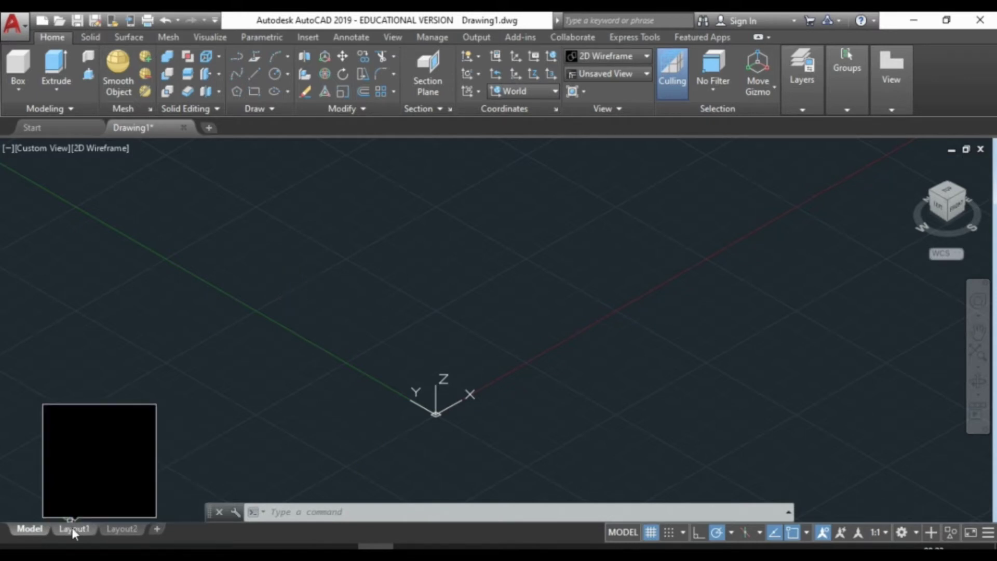
click(73, 528)
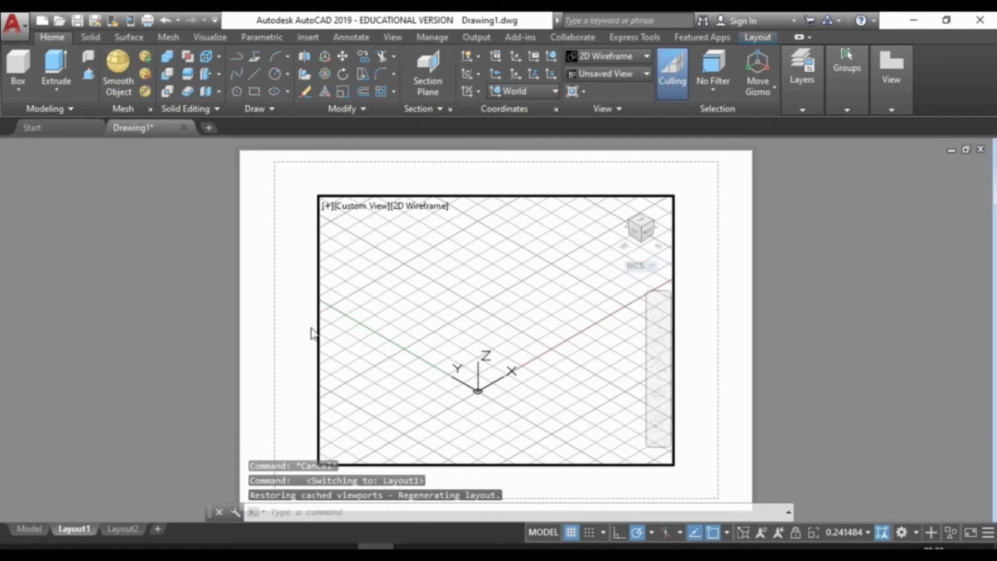
click(30, 530)
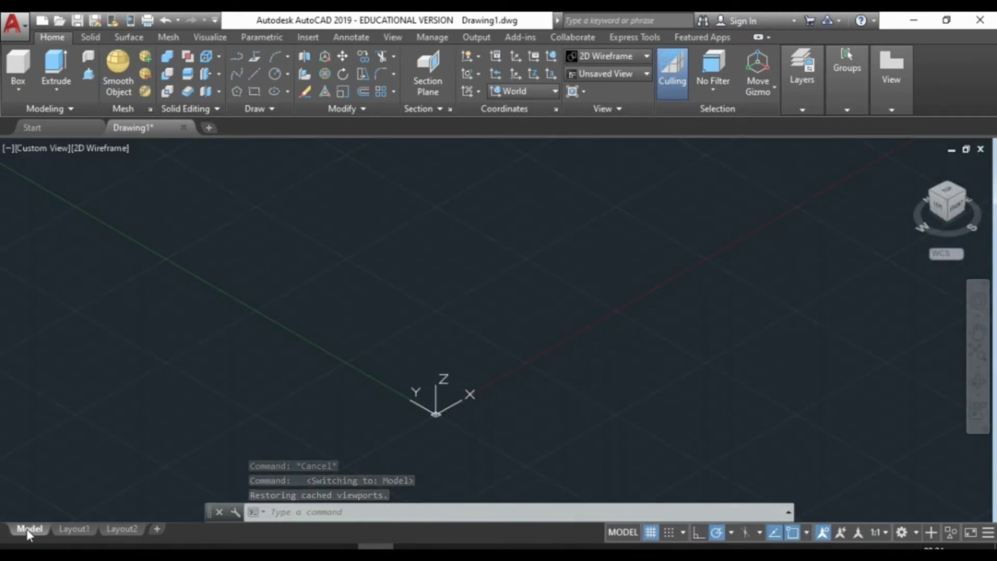
click(623, 532)
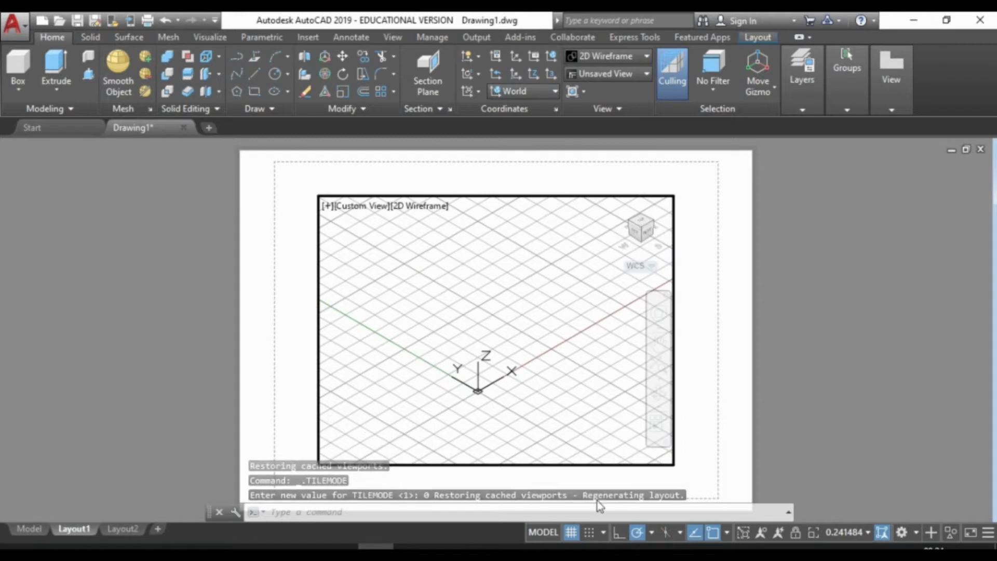
click(31, 528)
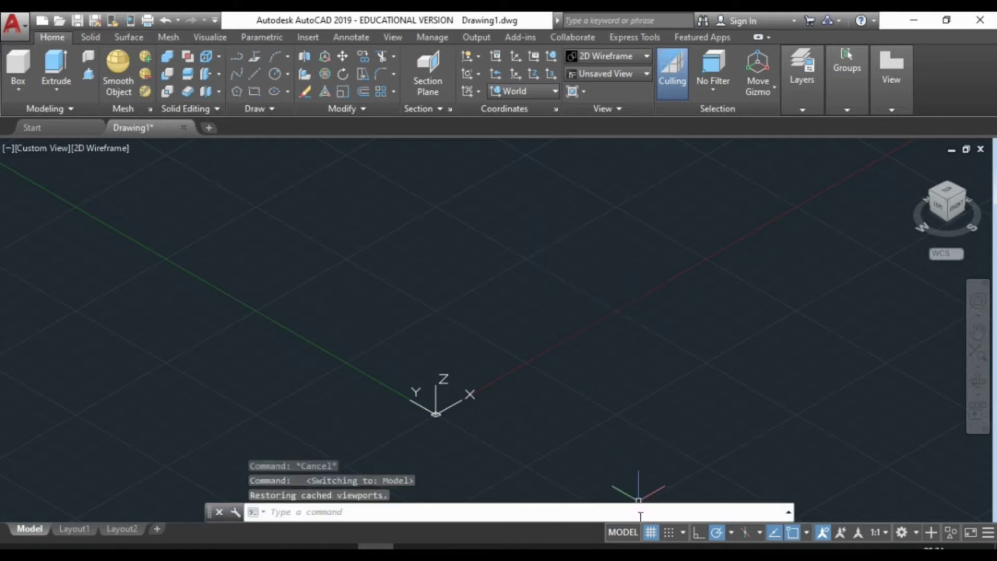
Step: Try hiding and restoring the grid, and try starting a line with snap mode temporarily turned on
click(651, 532)
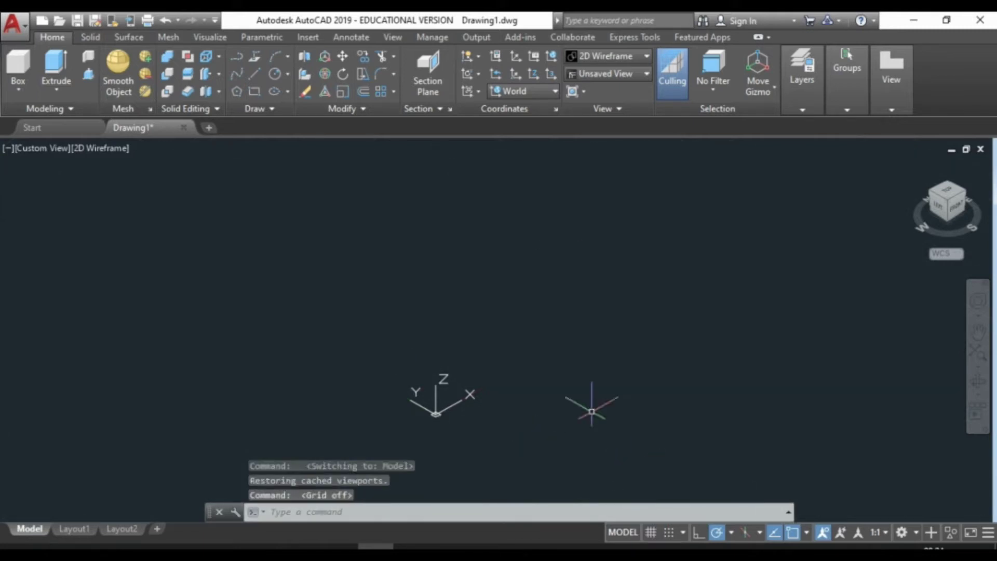
click(650, 532)
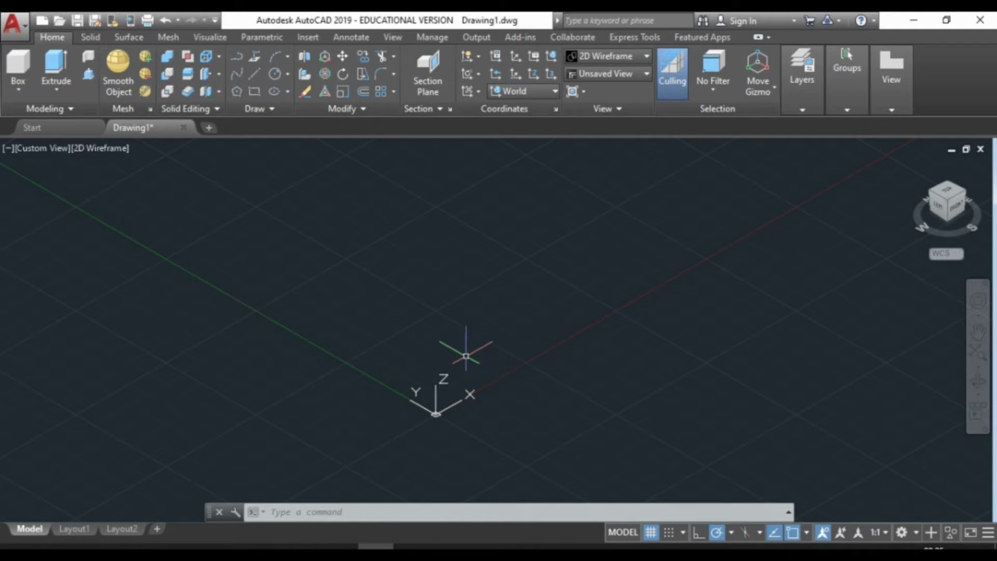
click(670, 533)
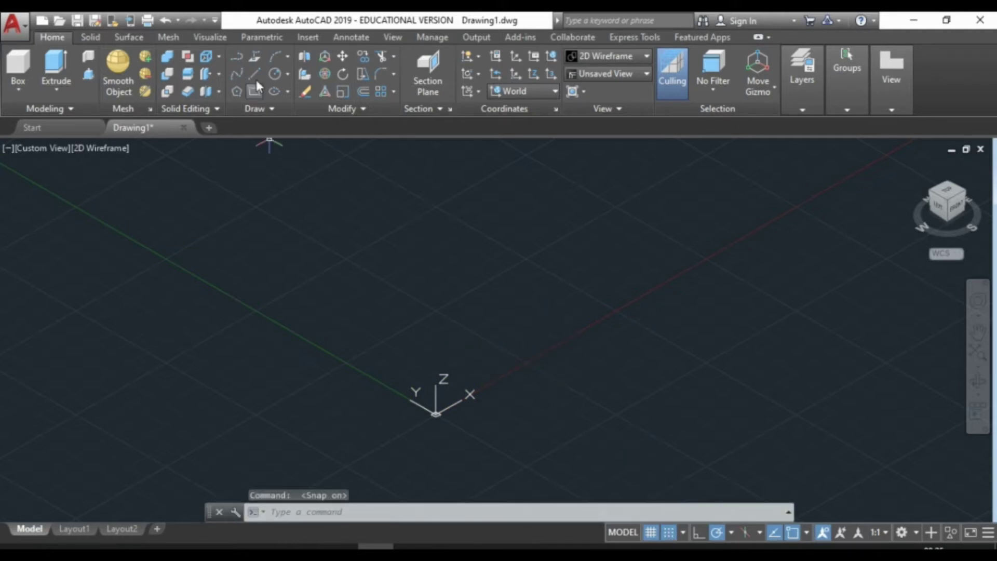
click(254, 76)
click(489, 403)
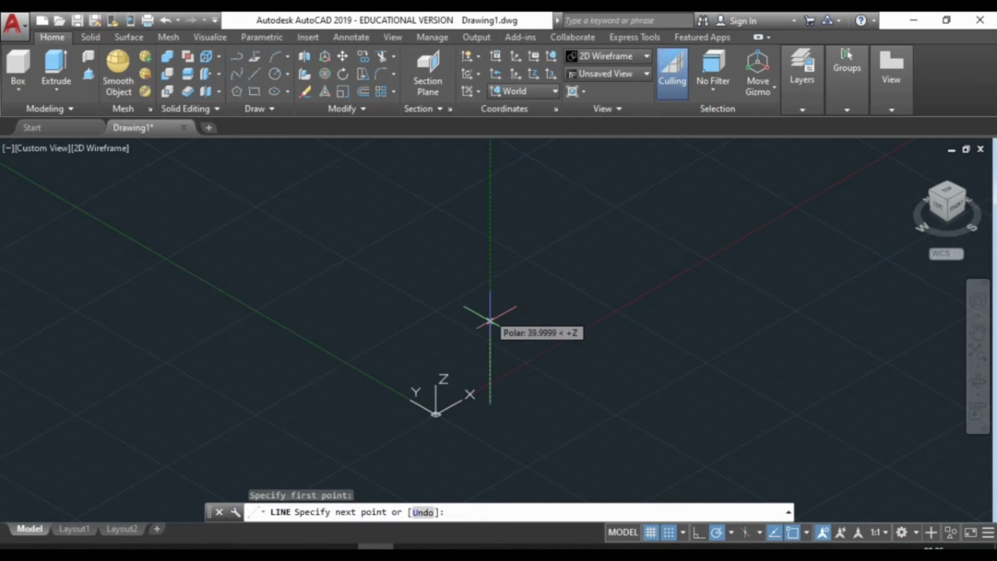
key(Escape)
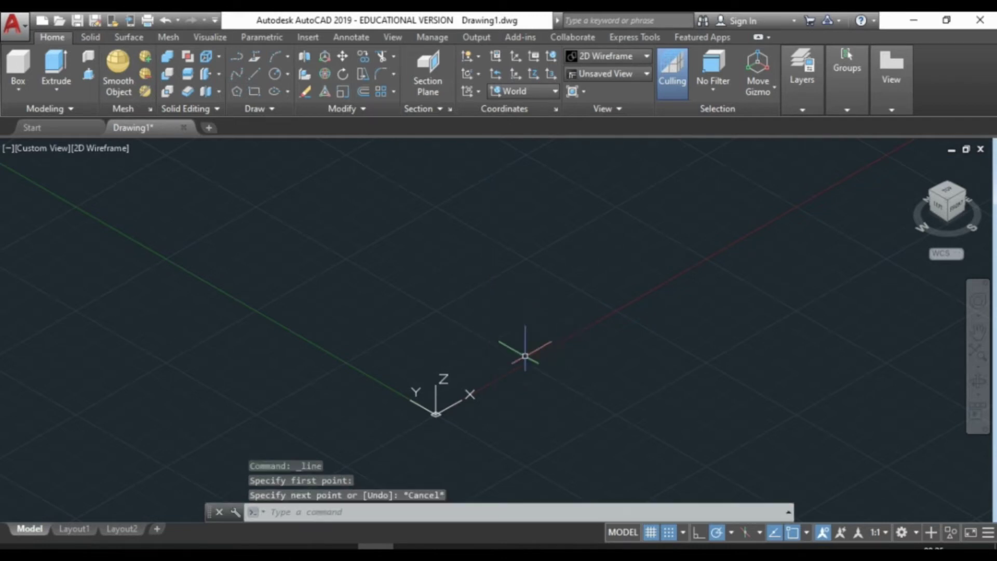
click(670, 533)
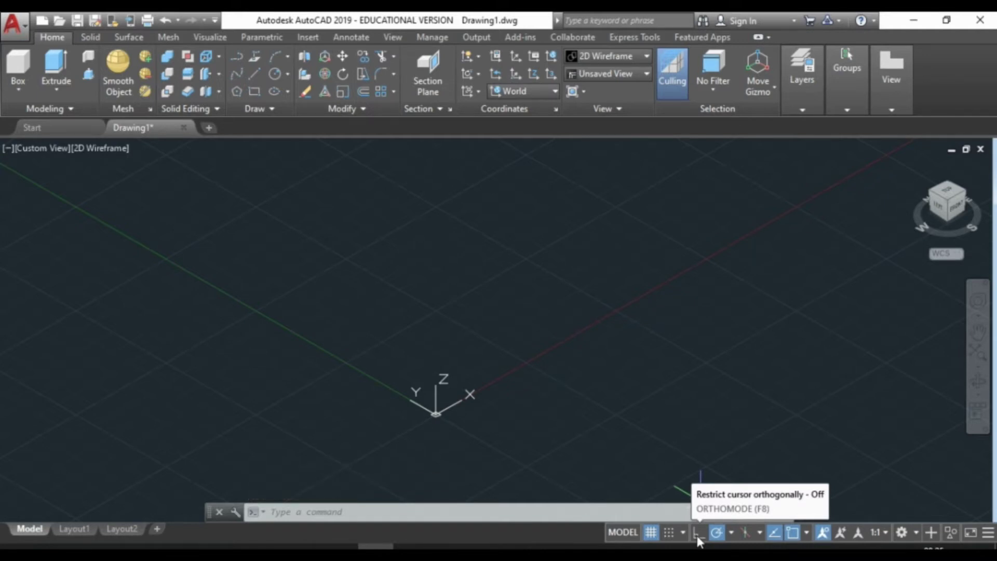
Step: Start a line just beyond the origin, try Ortho mode on its direction, and switch to polar tracking
click(258, 78)
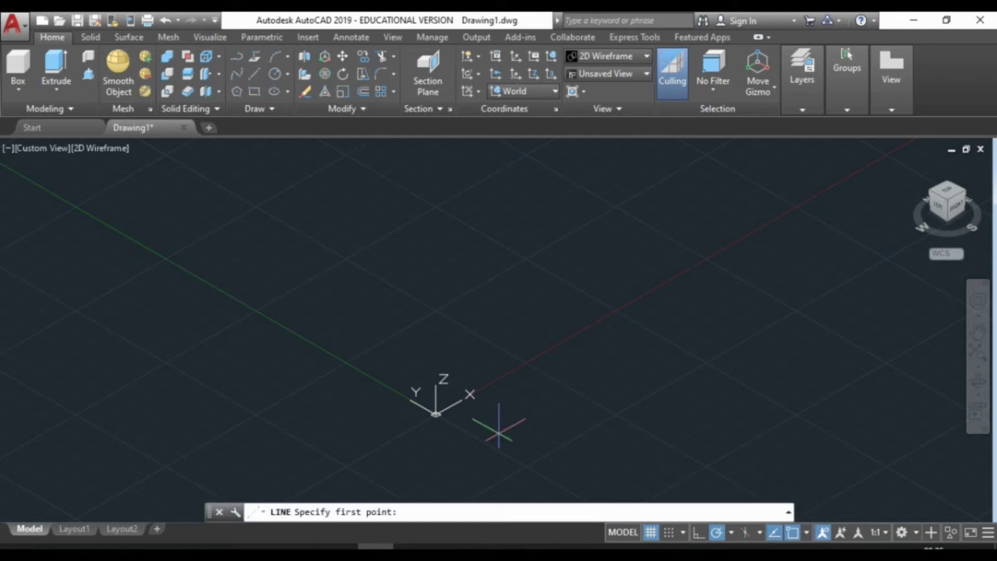
click(500, 431)
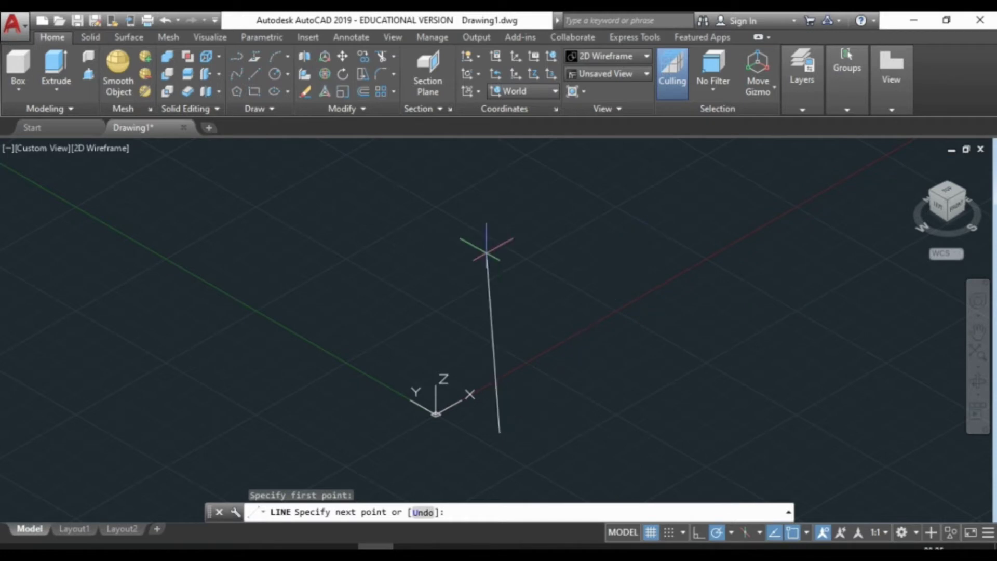
click(698, 533)
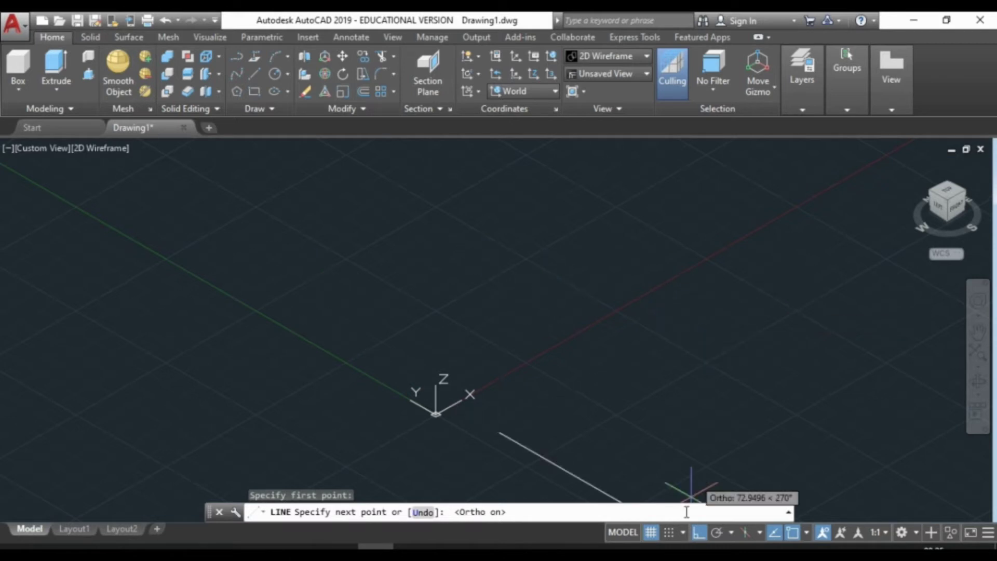
click(698, 533)
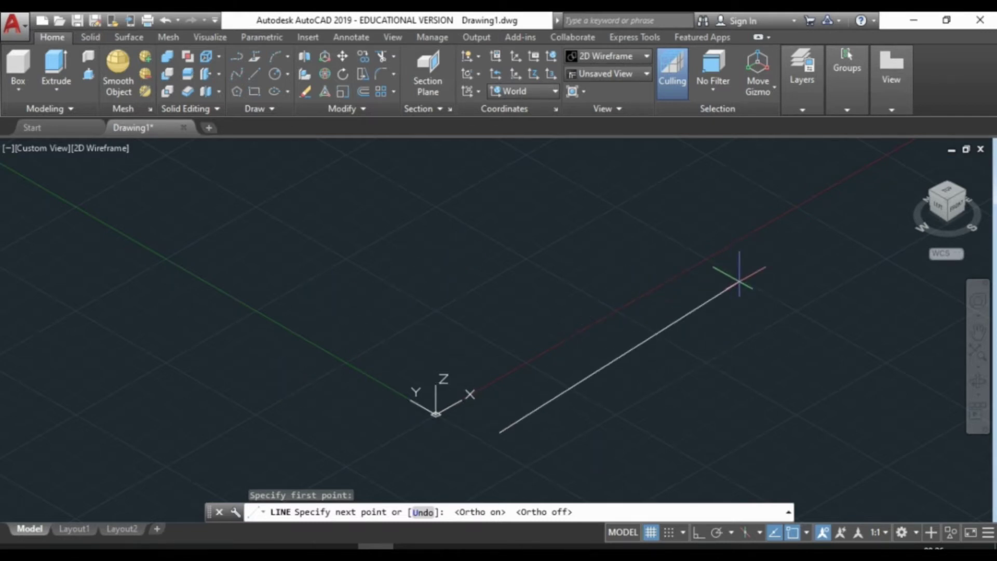
click(717, 533)
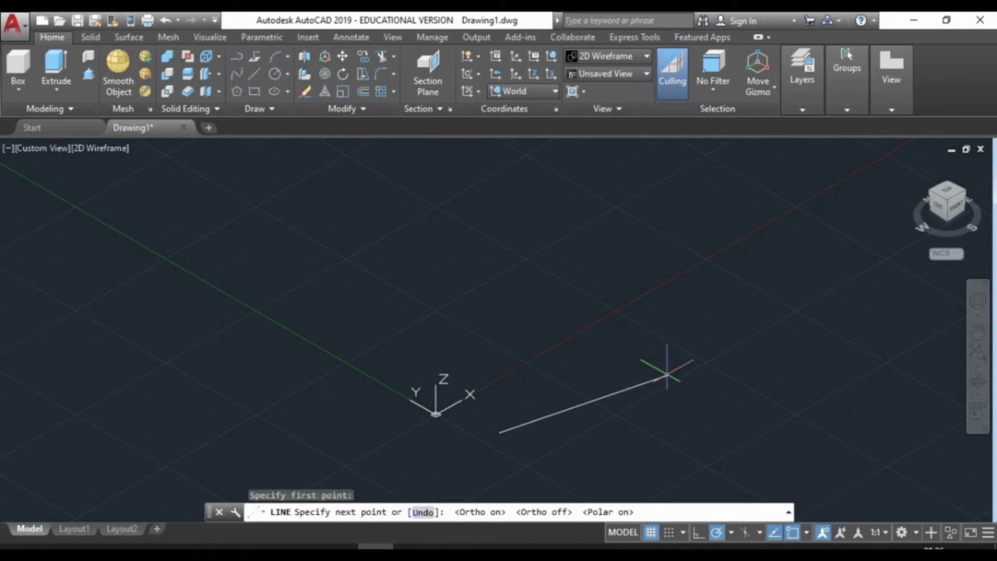
Step: Turn off object snap and draw a three-line triangle freehand, ending by eye at its starting point
click(793, 532)
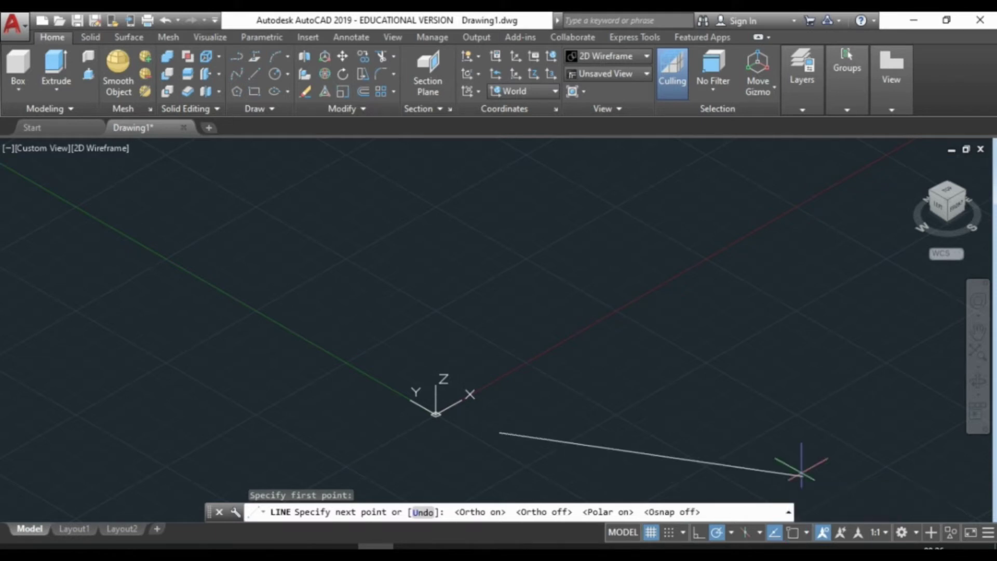
click(678, 329)
click(606, 288)
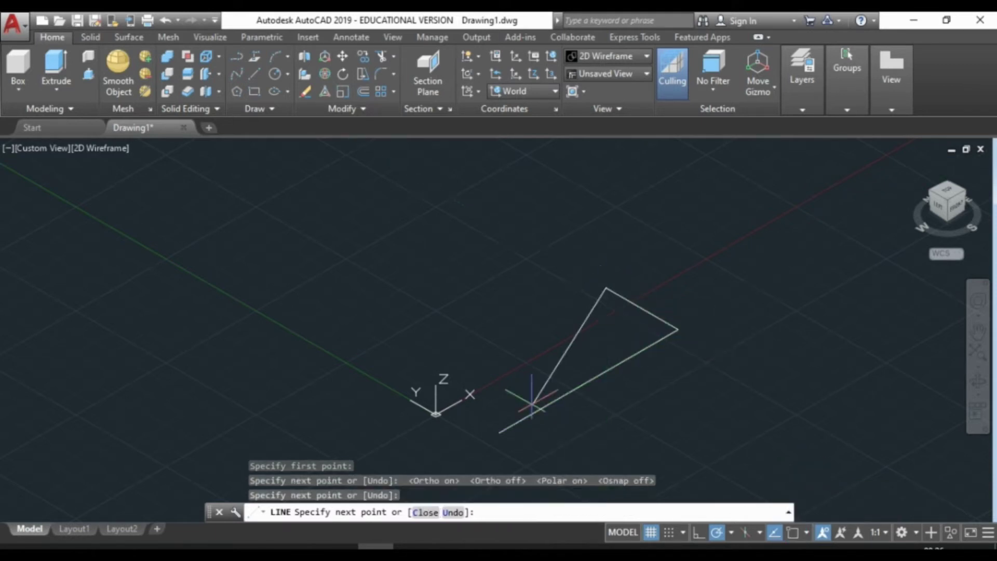
click(500, 431)
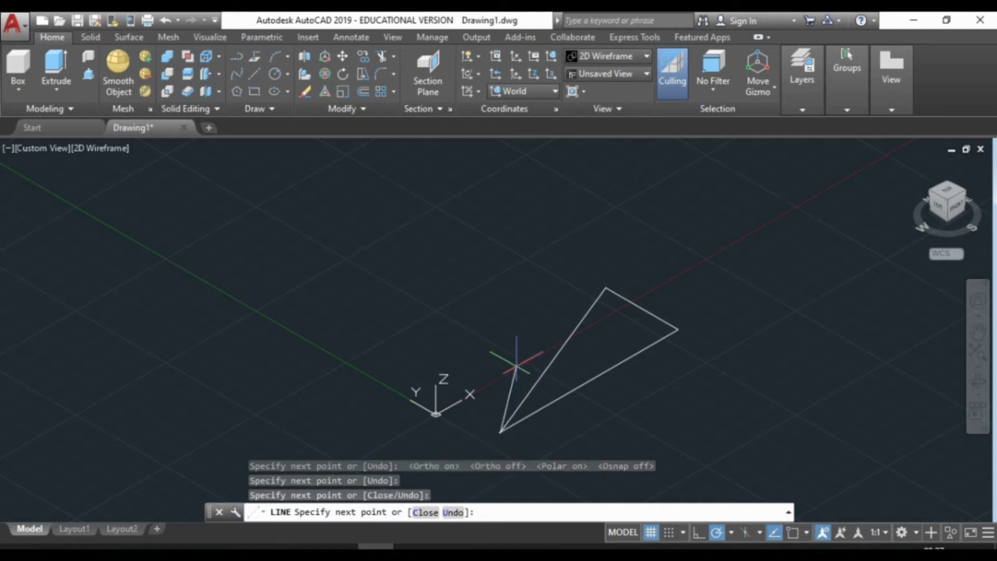
key(Return)
Step: Inspect the triangle's unsnapped corner, and draw the first two sides of a larger triangle below it with object snap on
scroll(498, 444, up, 2)
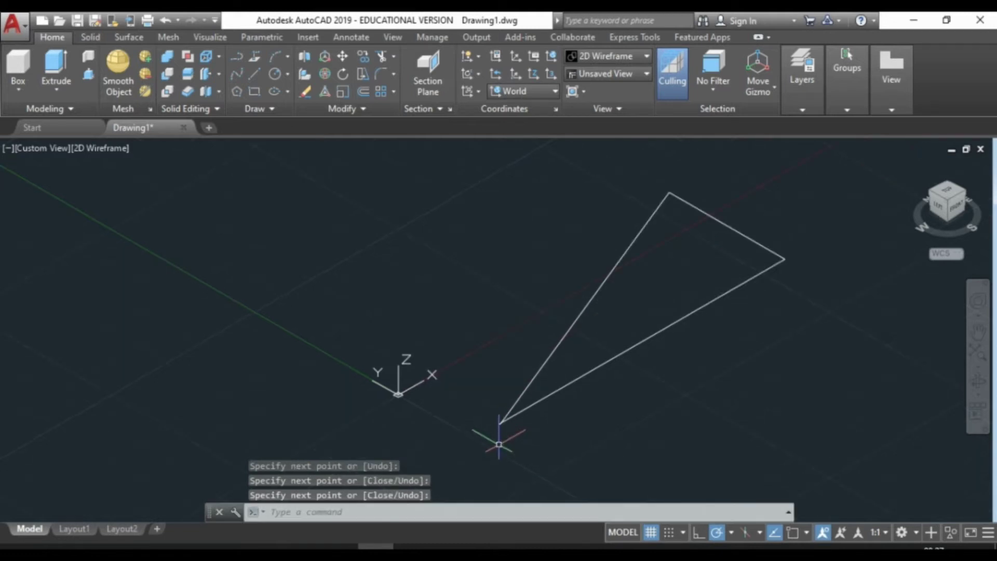
scroll(499, 444, up, 3)
scroll(507, 300, up, 3)
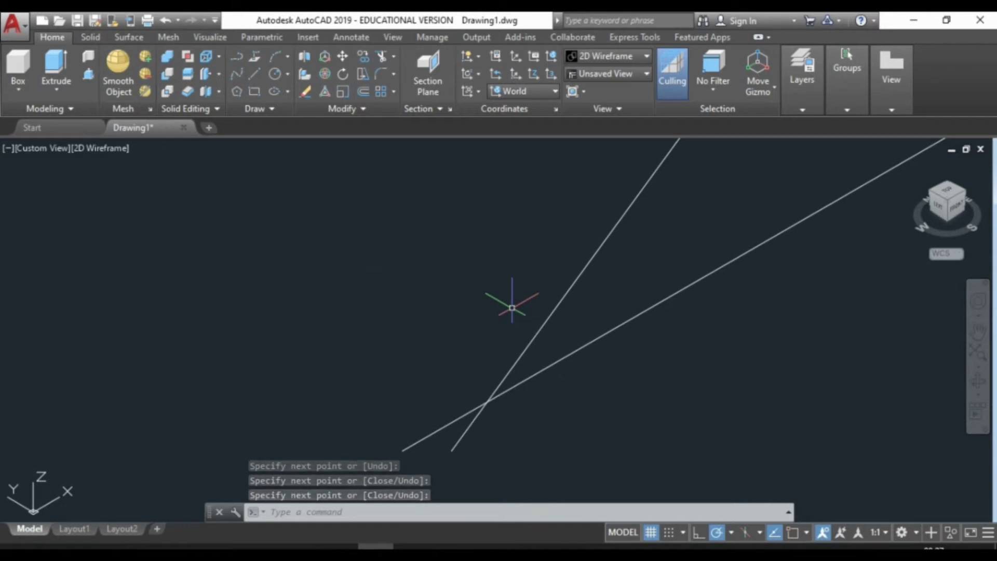
scroll(511, 311, down, 4)
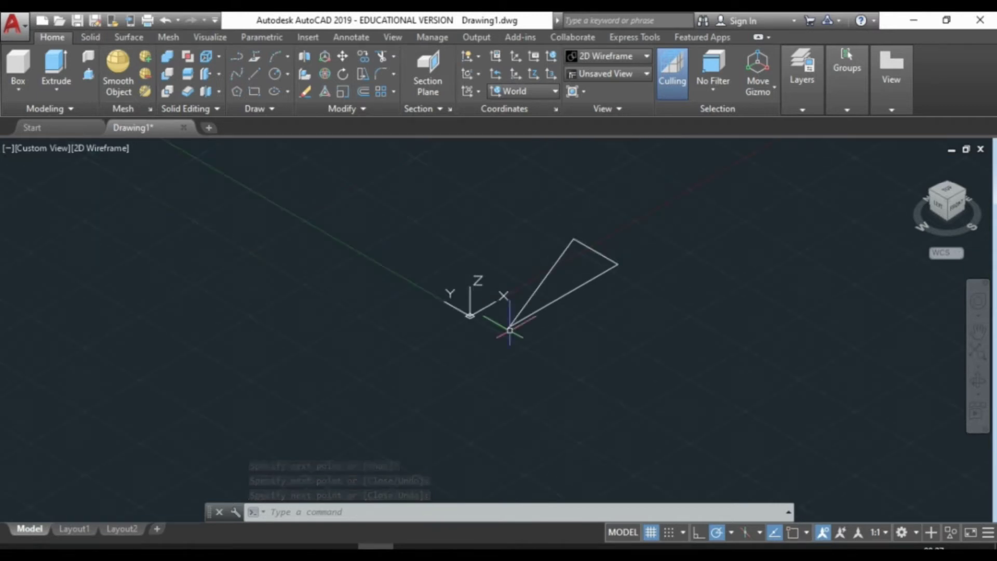
click(526, 351)
click(793, 533)
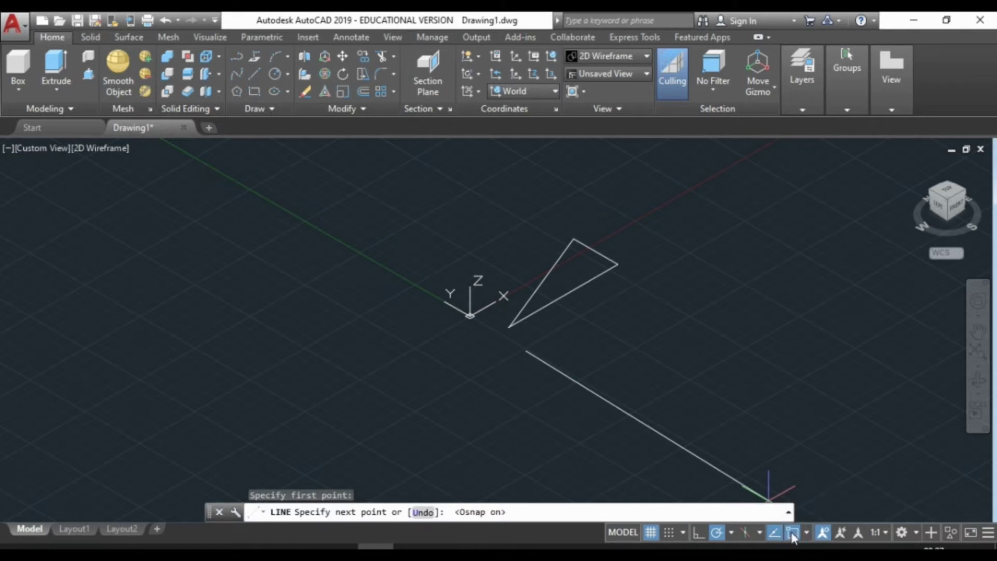
click(664, 430)
click(722, 258)
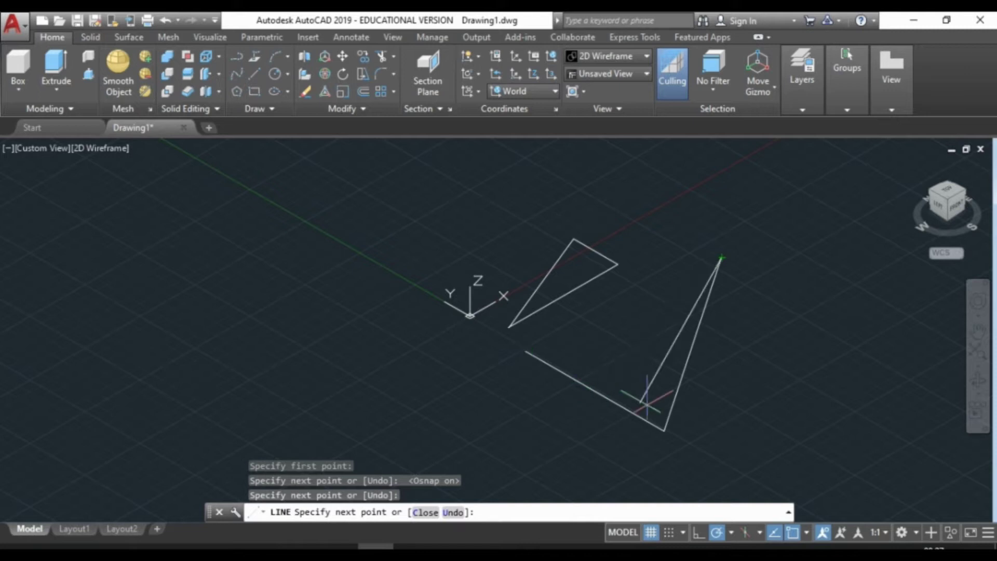
Step: Review the object snap modes and try a one-time Midpoint snap override for the third side
click(806, 533)
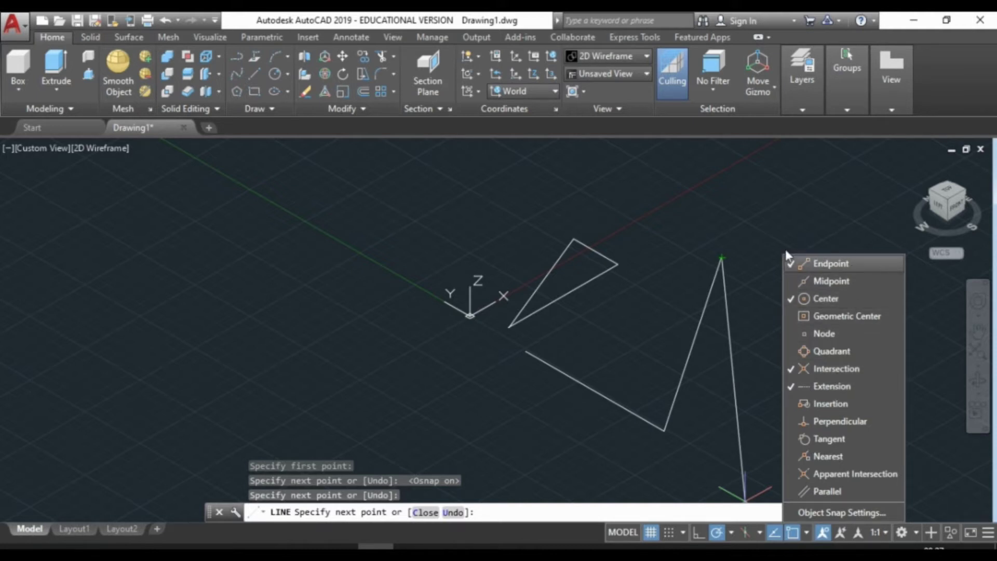
click(929, 63)
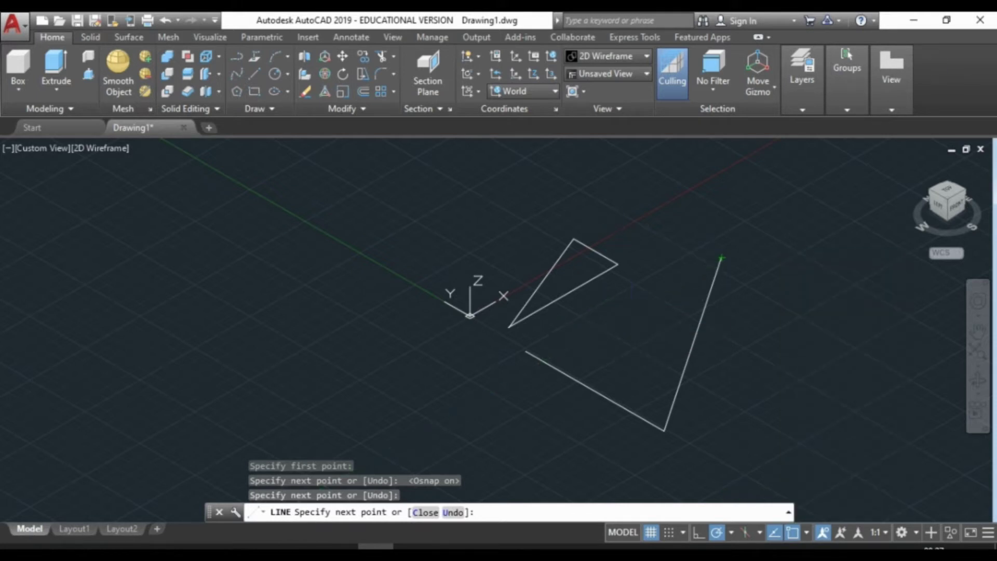
click(699, 531)
right_click(594, 322)
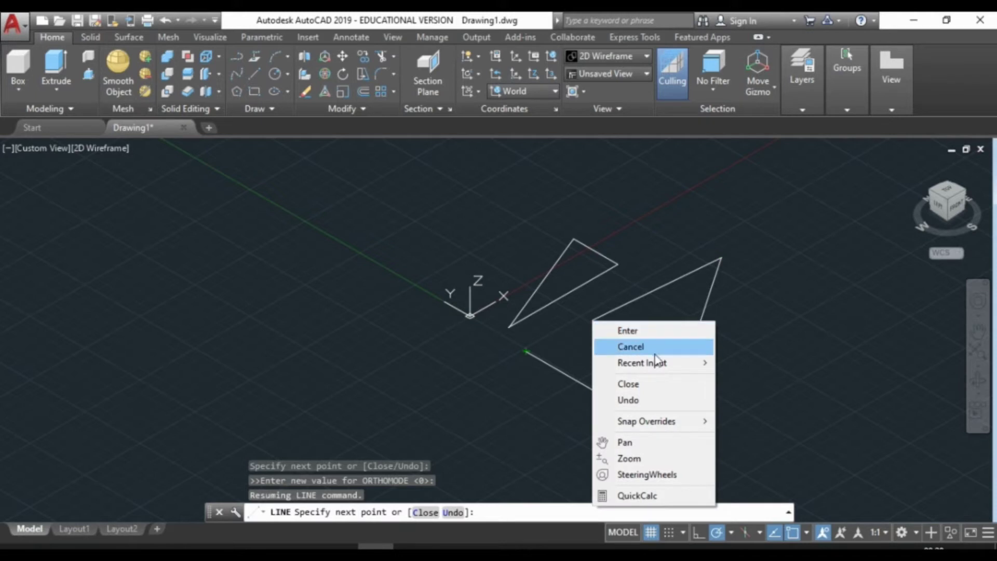
mouse_move(657, 423)
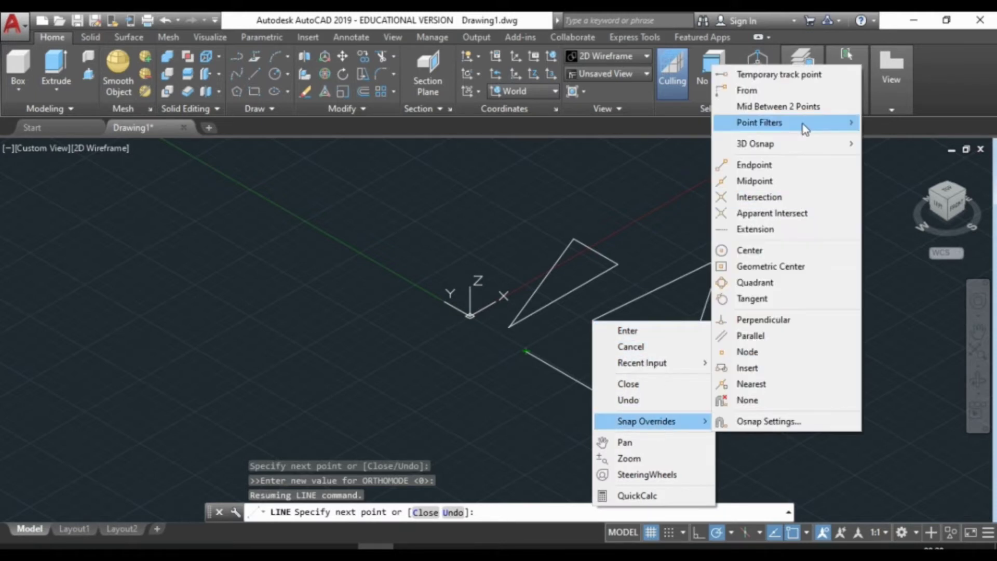
click(751, 181)
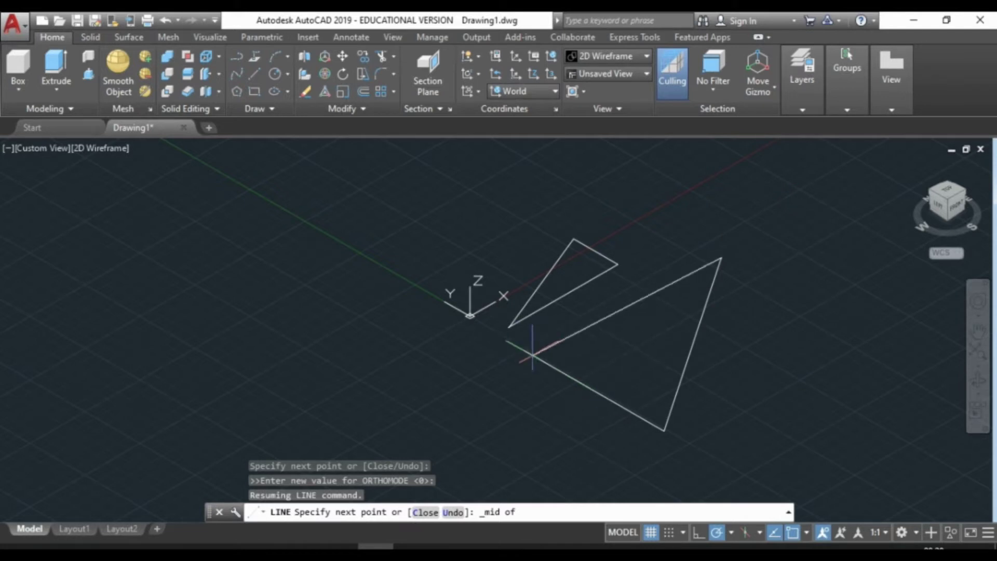
Step: Close the larger triangle at its starting point using an Endpoint snap override, and end the line
right_click(590, 330)
mouse_move(646, 434)
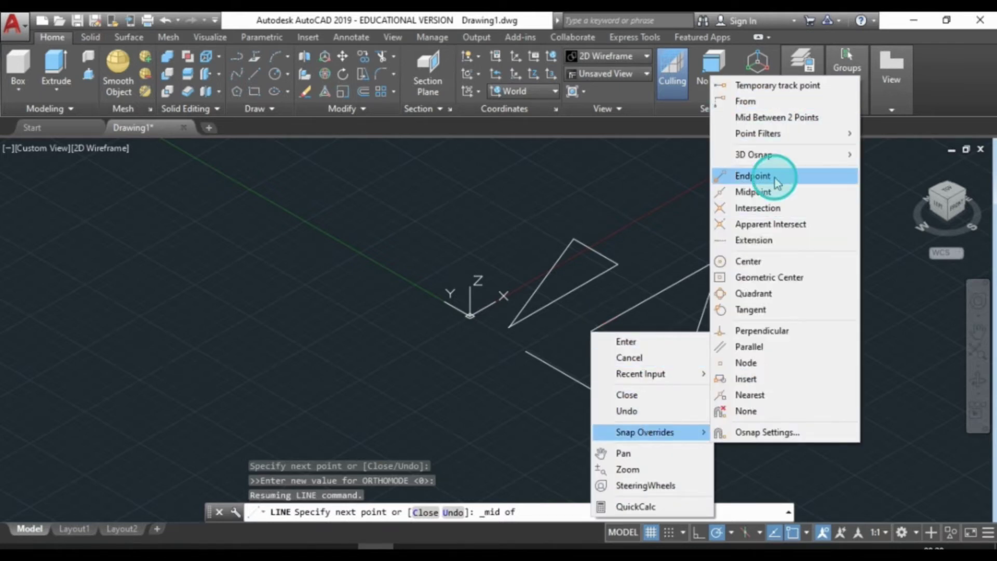
click(775, 178)
click(525, 351)
key(Return)
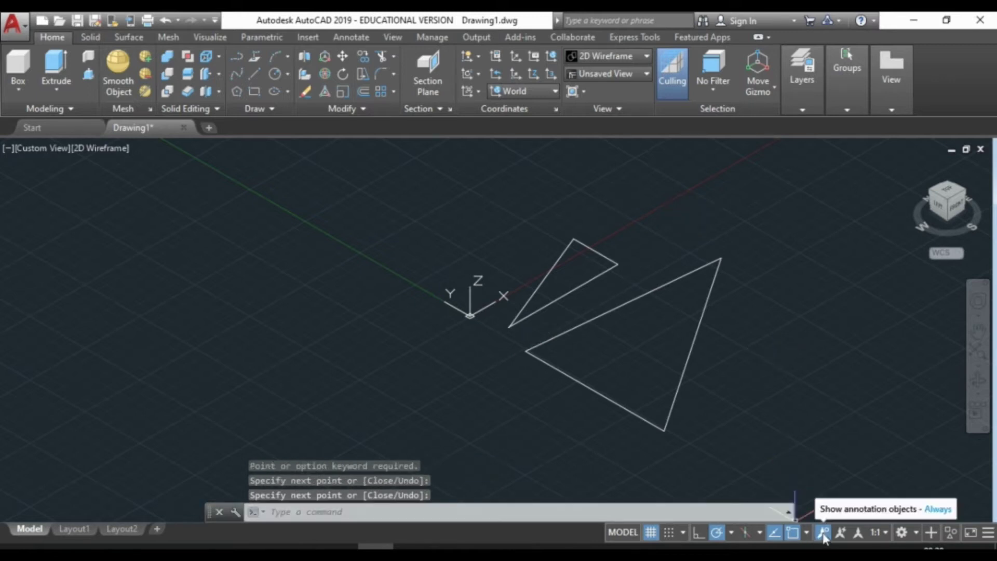
Step: Check the available workspaces, and add the Dynamic Input toggle to the status bar
click(915, 532)
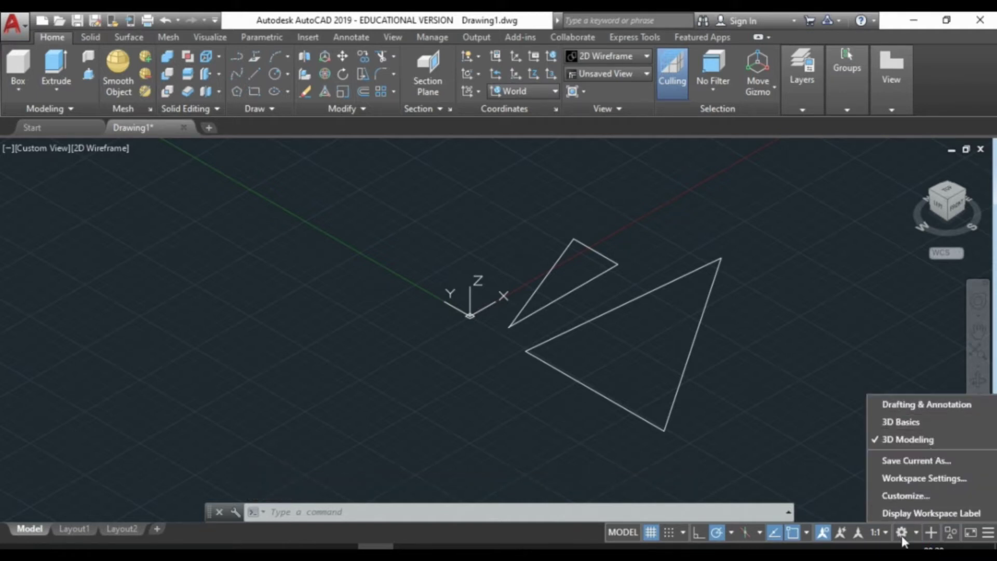
click(886, 549)
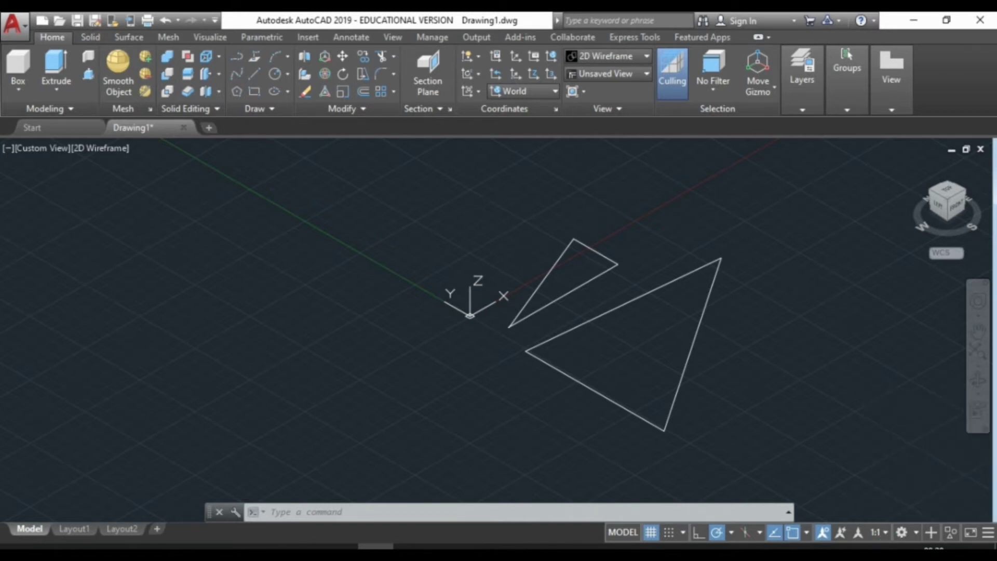
click(989, 532)
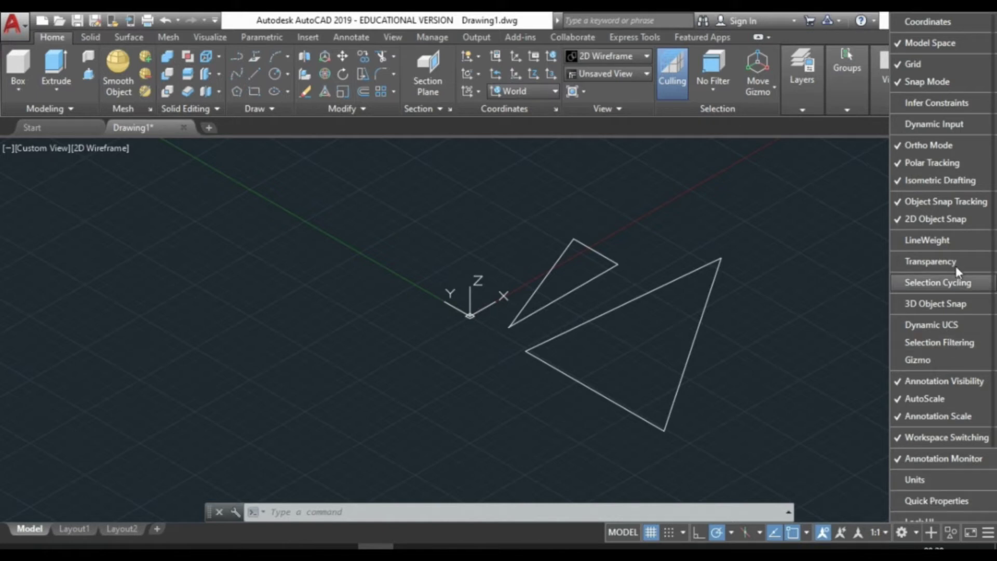
click(952, 123)
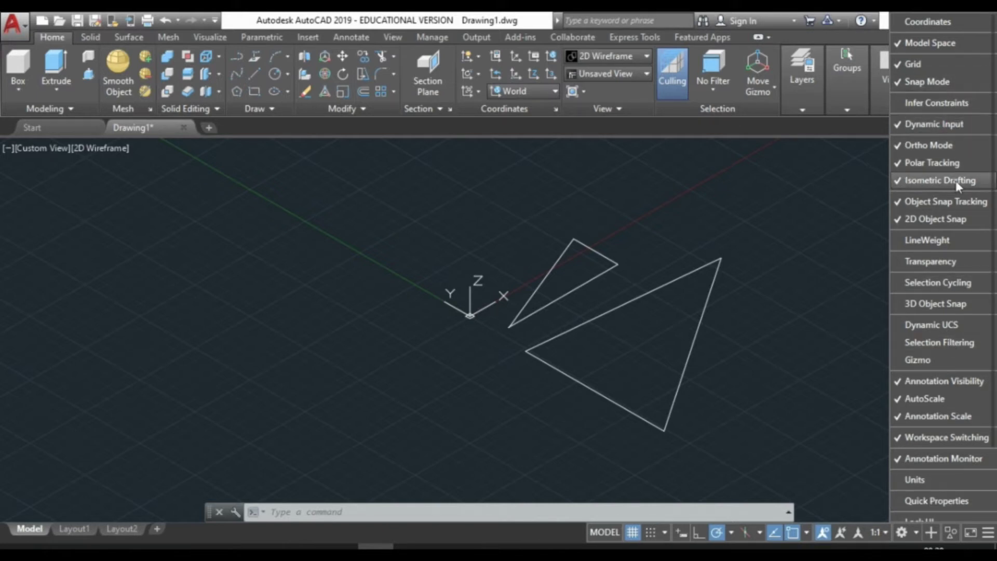
Step: Add the LineWeight toggle to the status bar
click(949, 241)
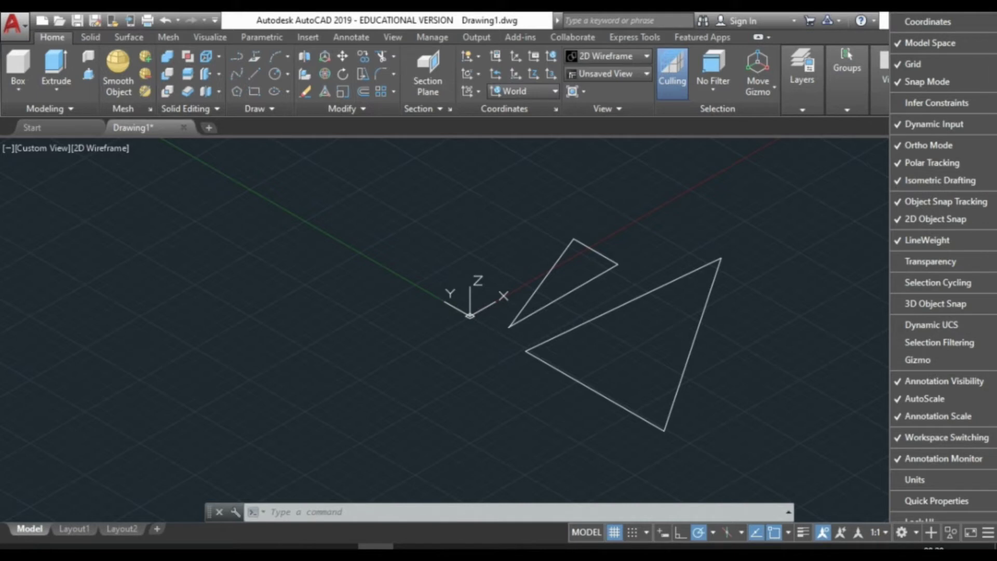
click(512, 541)
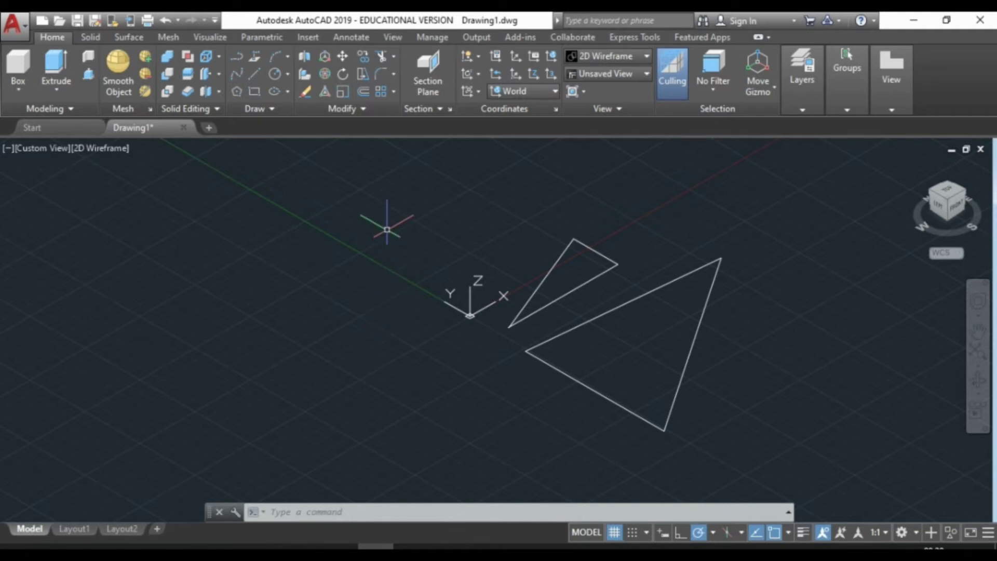
Step: Erase both triangles from the drawing
click(406, 162)
click(774, 462)
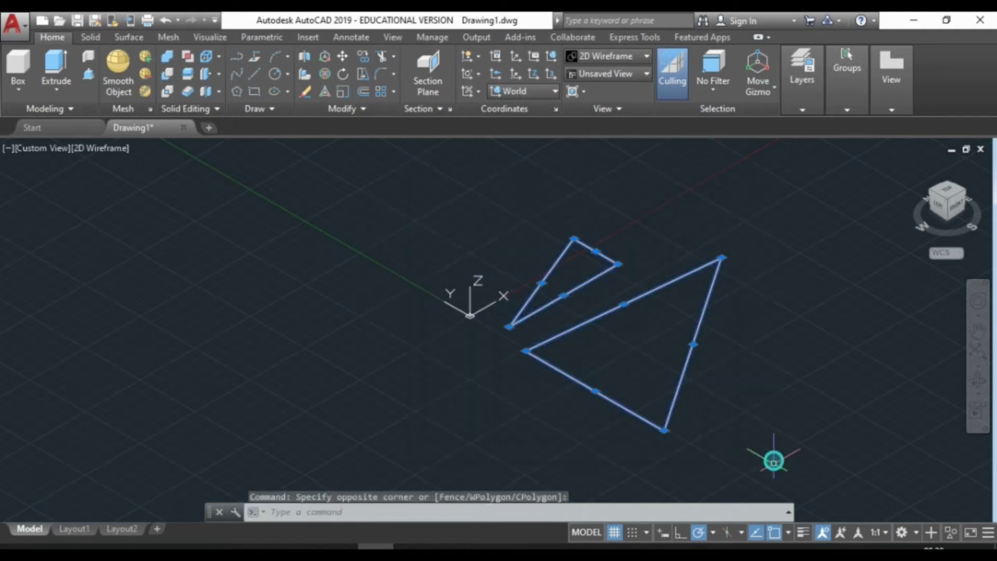
key(Delete)
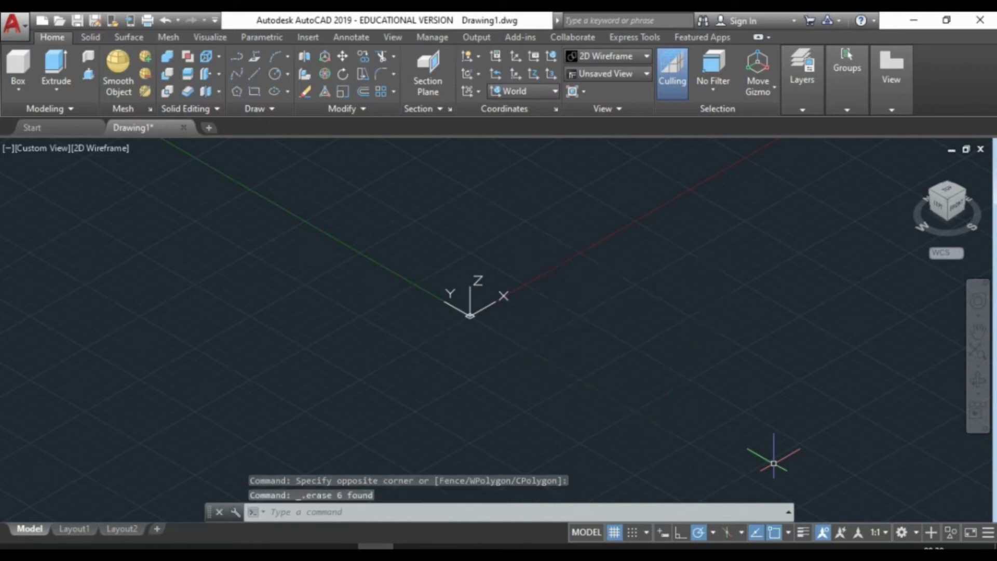
Step: Turn on Dynamic Input and draw a line 20 units long at a 45° angle
click(662, 533)
click(254, 75)
click(439, 395)
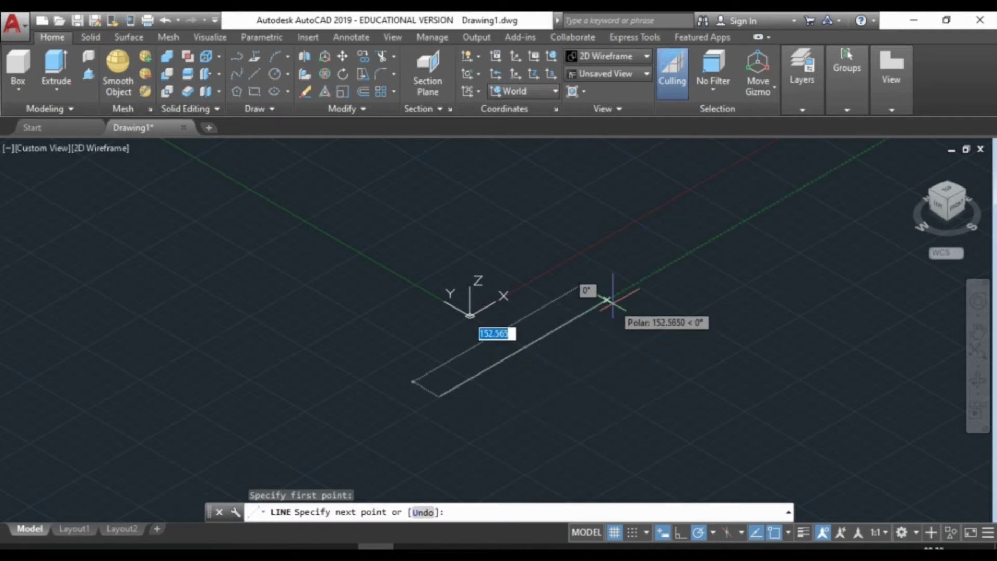
text(20)
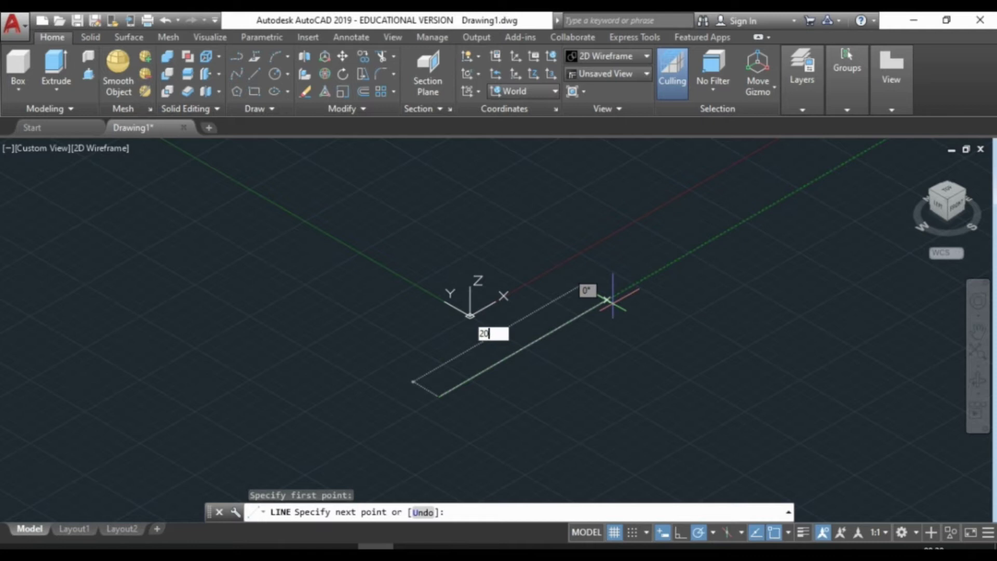
key(Tab)
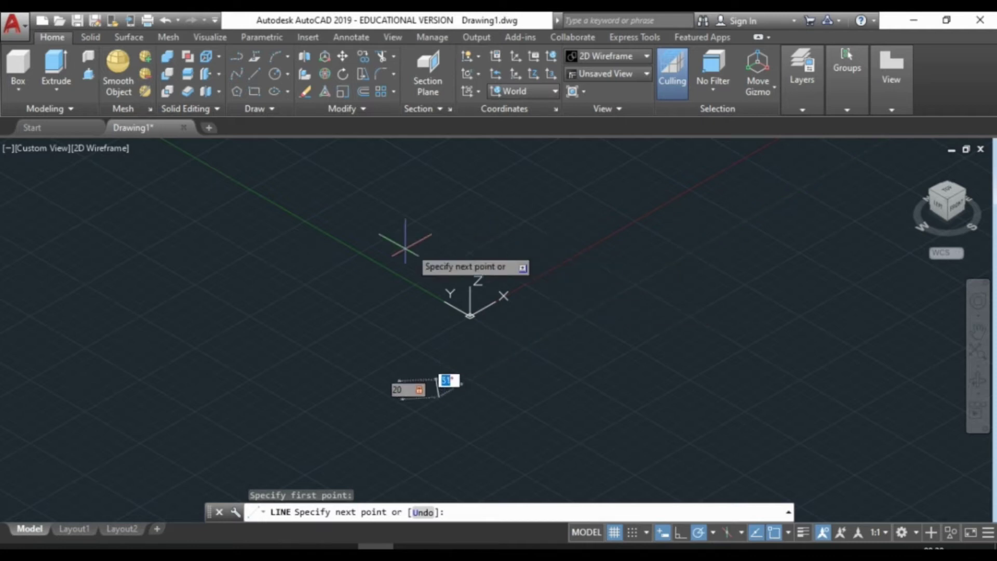
scroll(503, 364, up, 6)
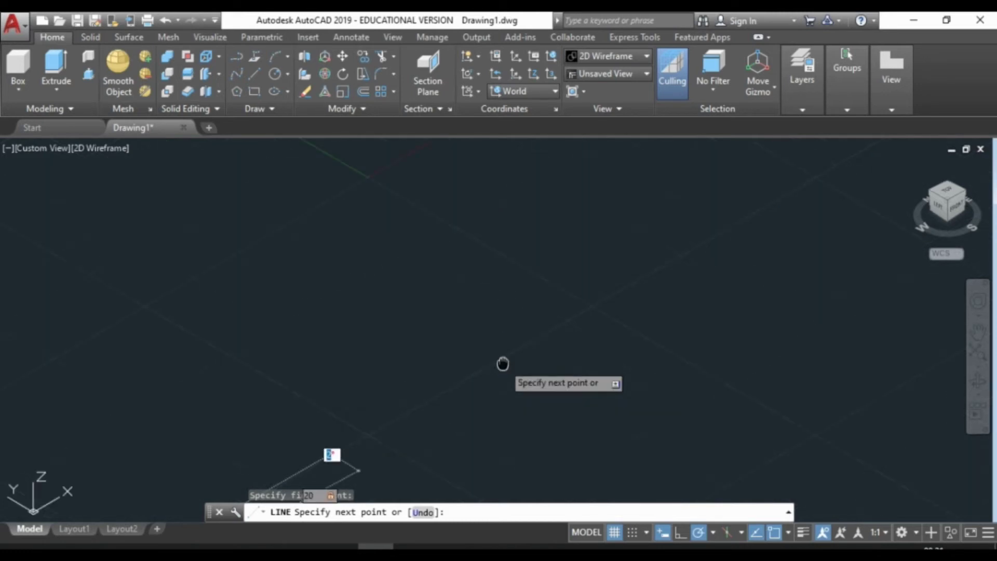
middle_drag(503, 363, 668, 222)
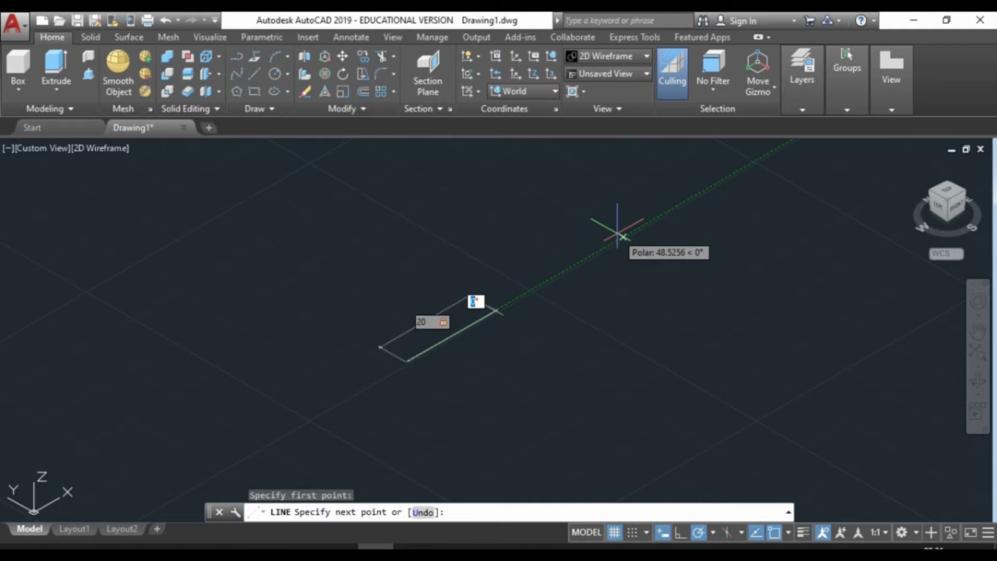
text(45)
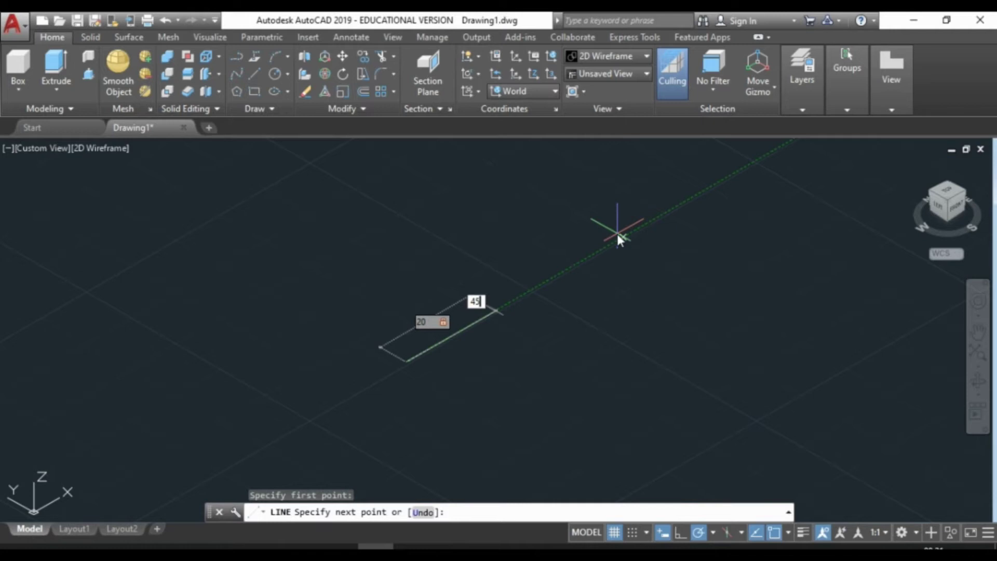
key(Return)
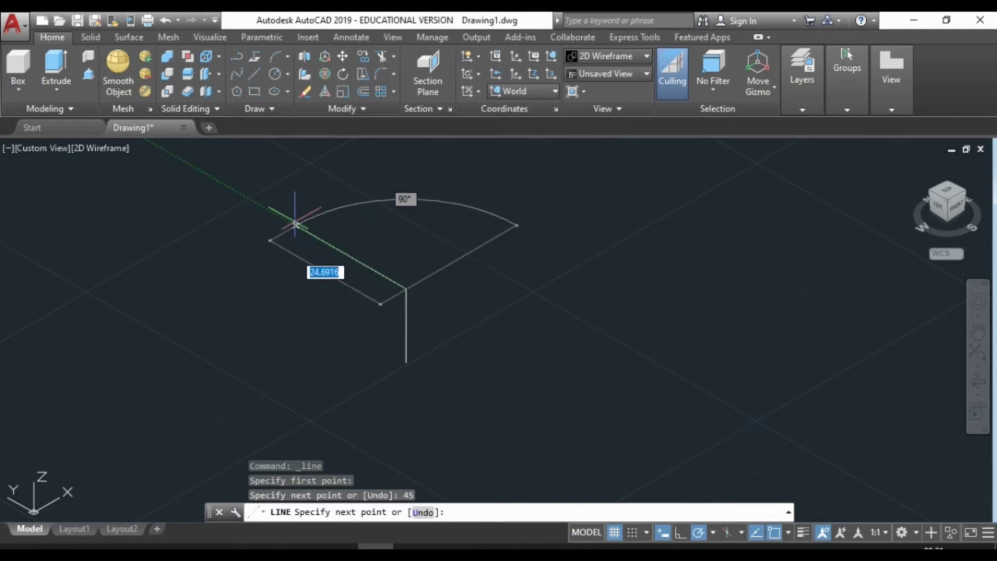
Step: Add a second segment 25 units long in the 90° direction, and end the line
text(25)
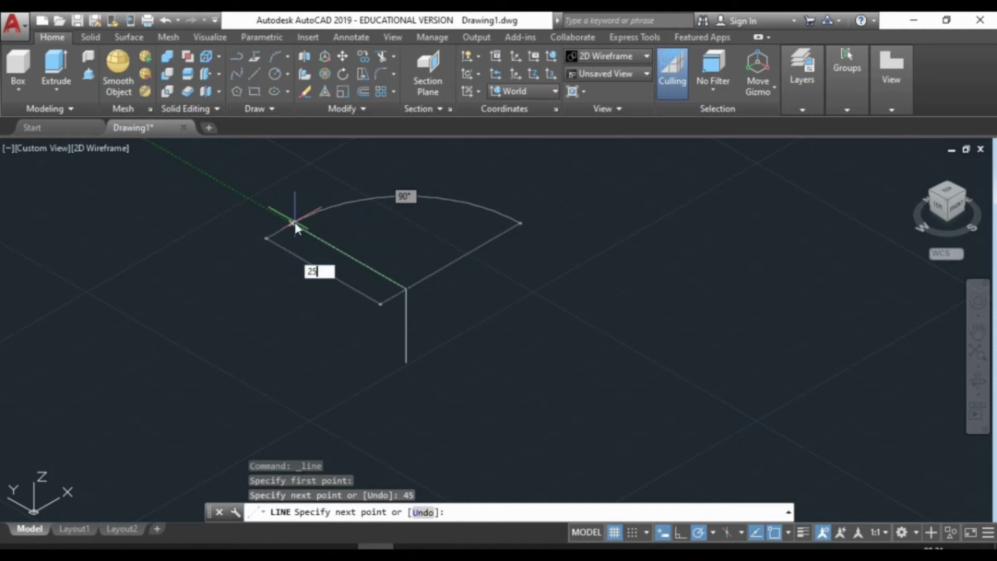
key(Return)
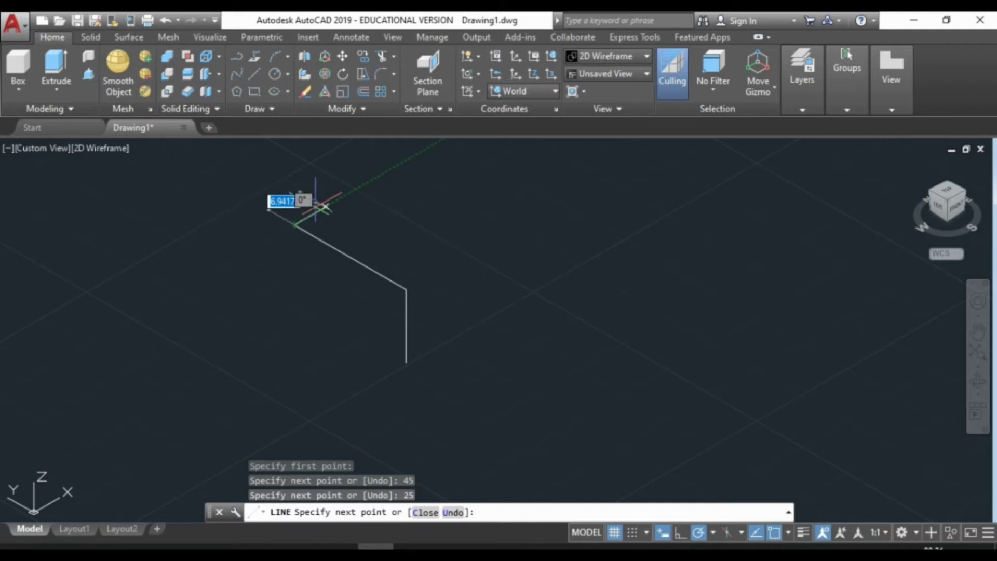
key(Return)
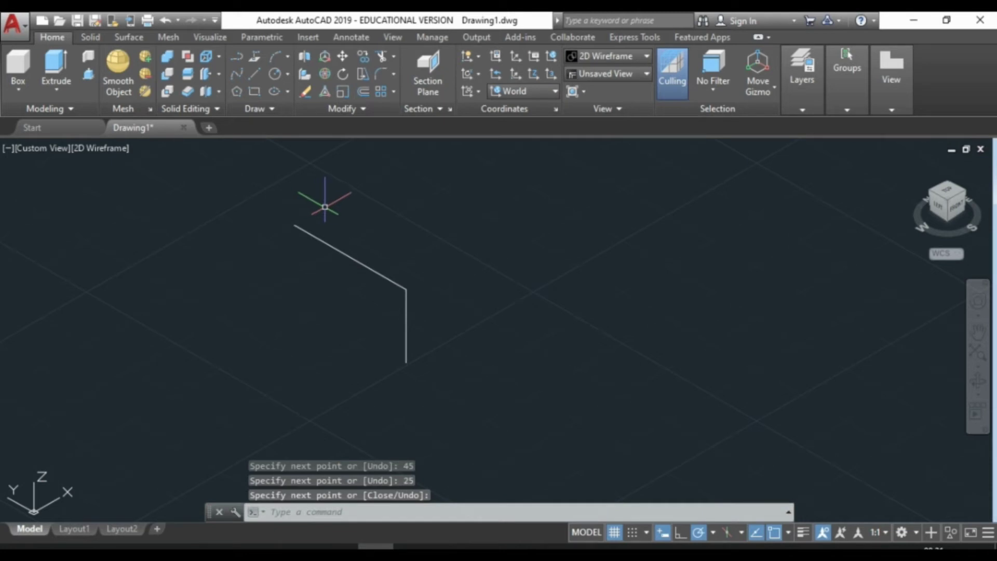
scroll(427, 221, down, 2)
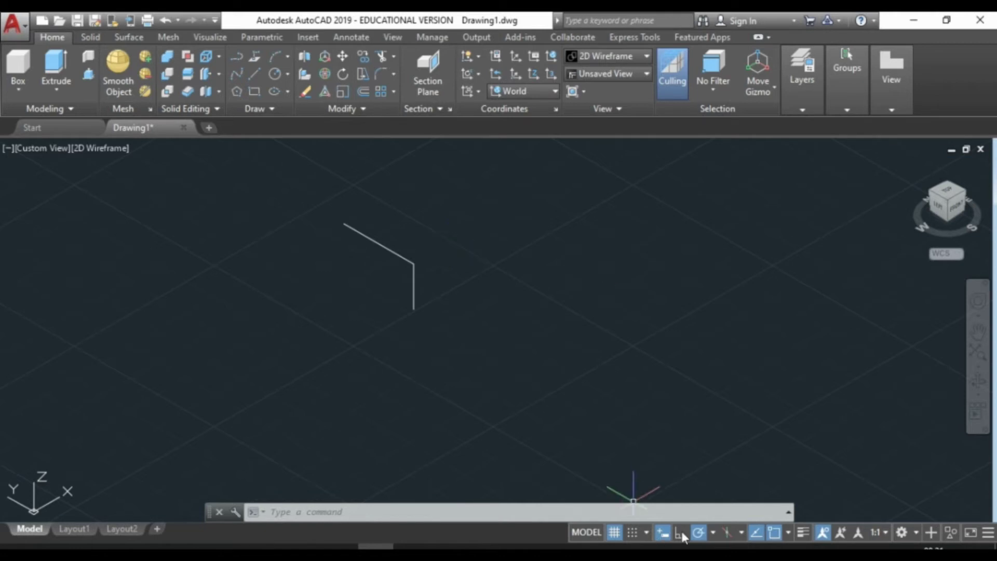
Step: Turn off Dynamic Input and draw two connected lines, 50 units at 0° and 40 units at 90°
click(662, 532)
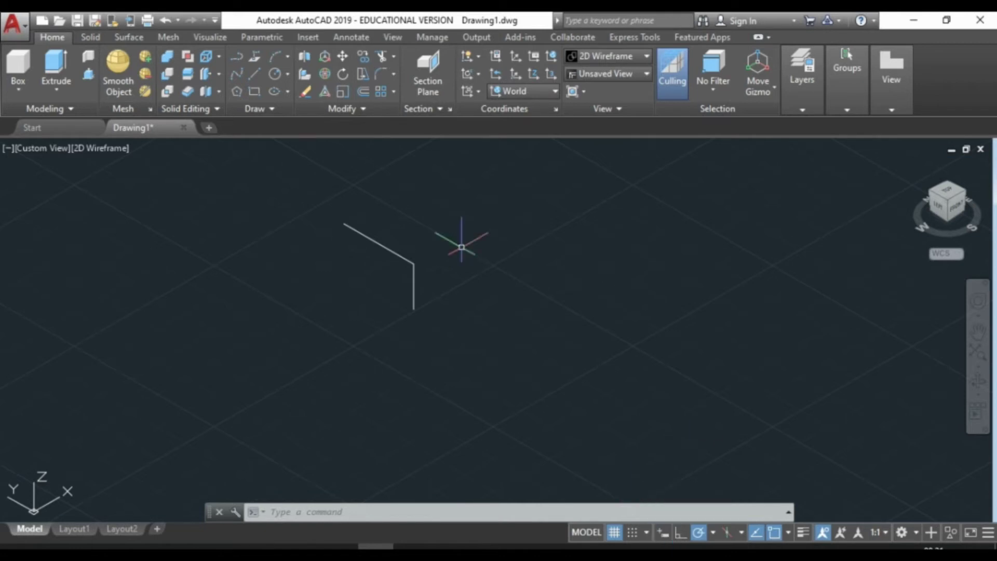
click(252, 77)
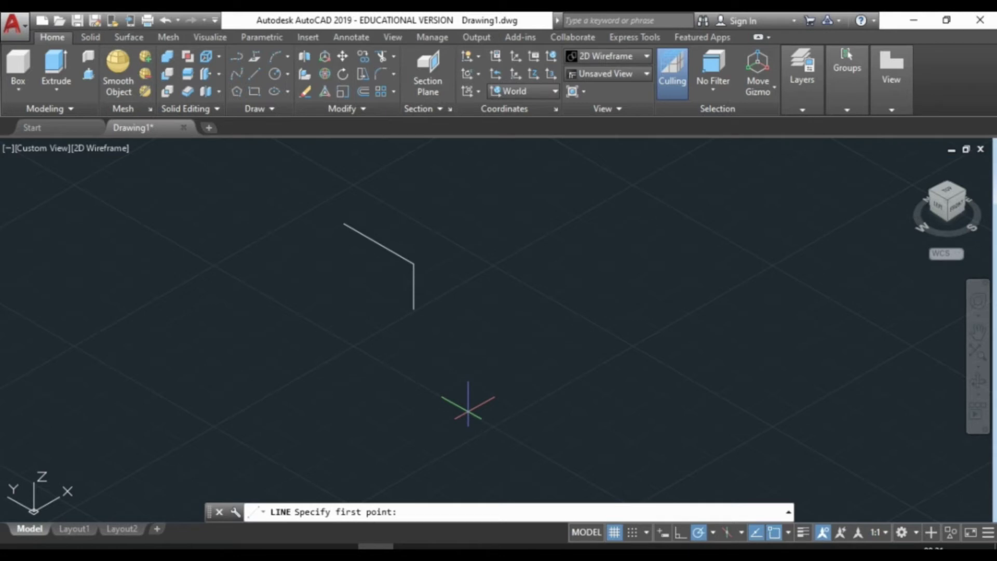
click(472, 366)
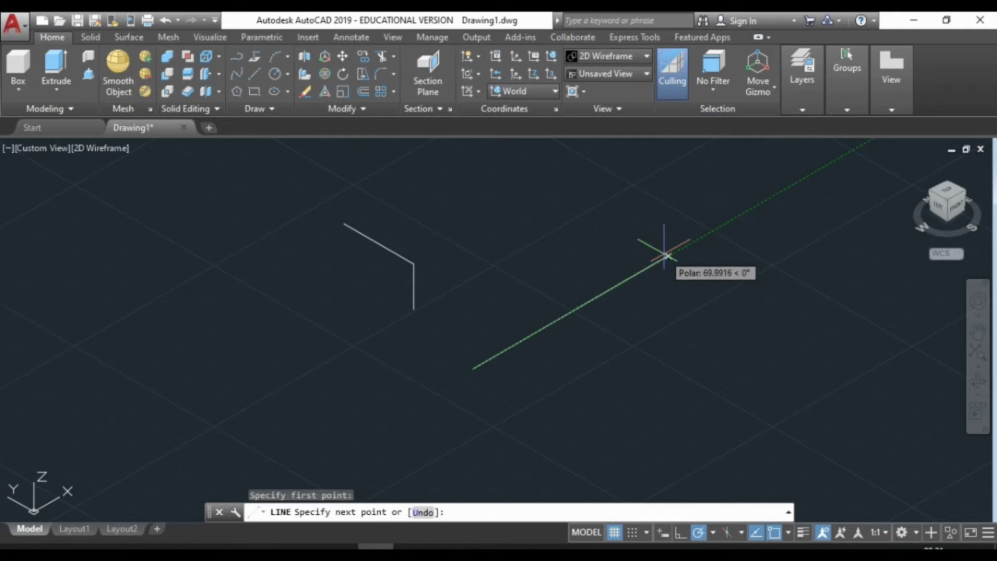
text(50)
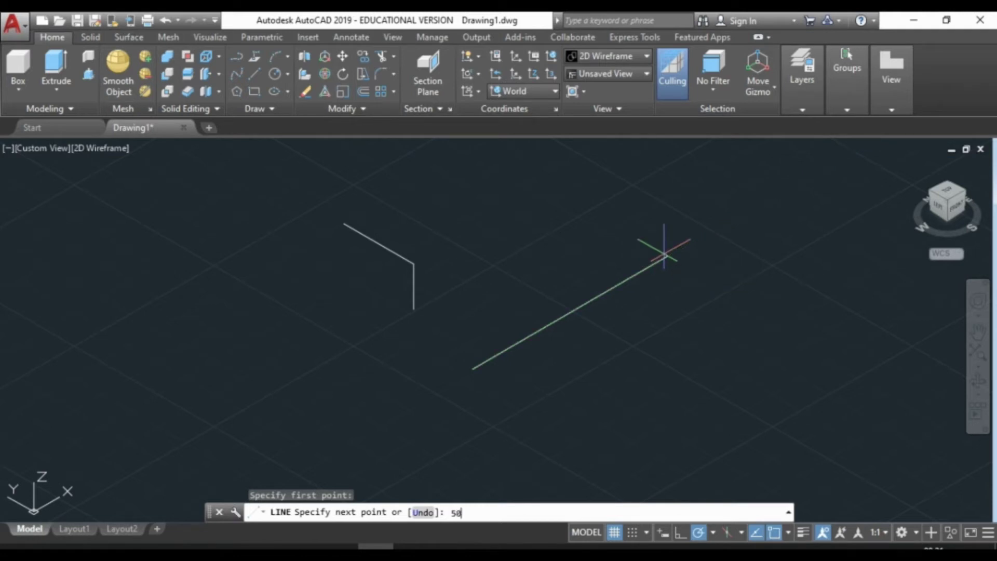
key(Return)
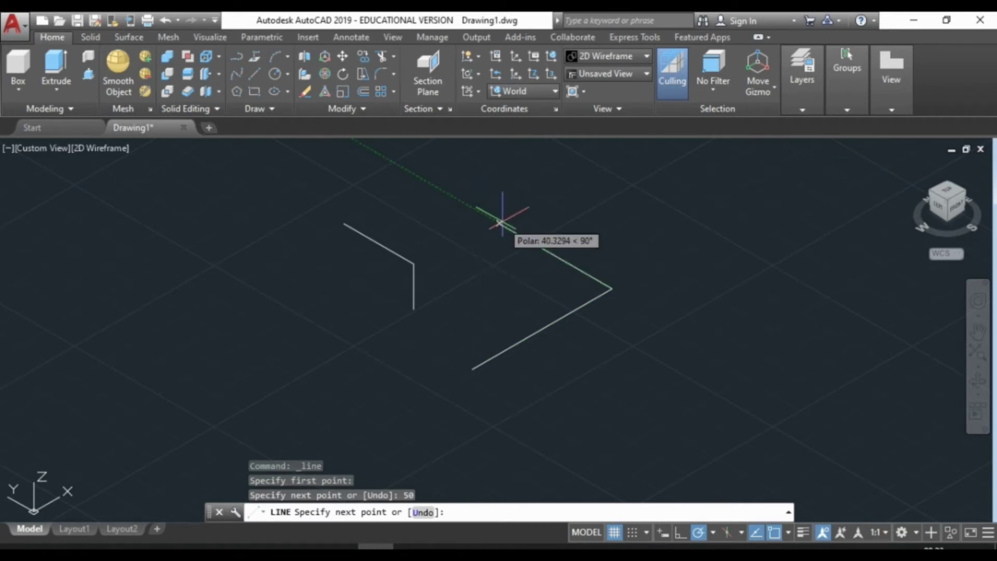
text(40)
key(Return)
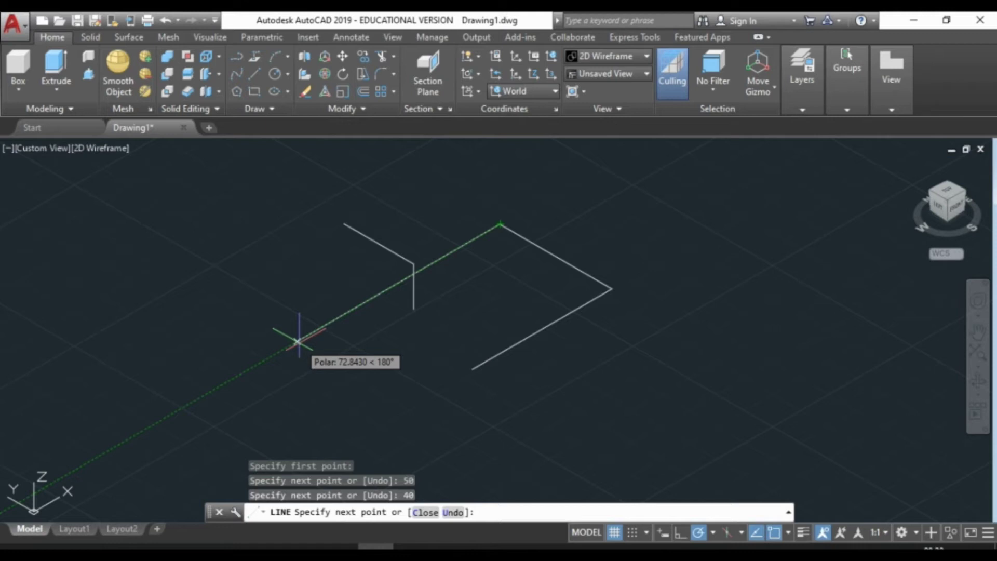
Step: Draw the third side 30 units long at 180°, and close the four-sided shape at its starting point
text(30)
key(Return)
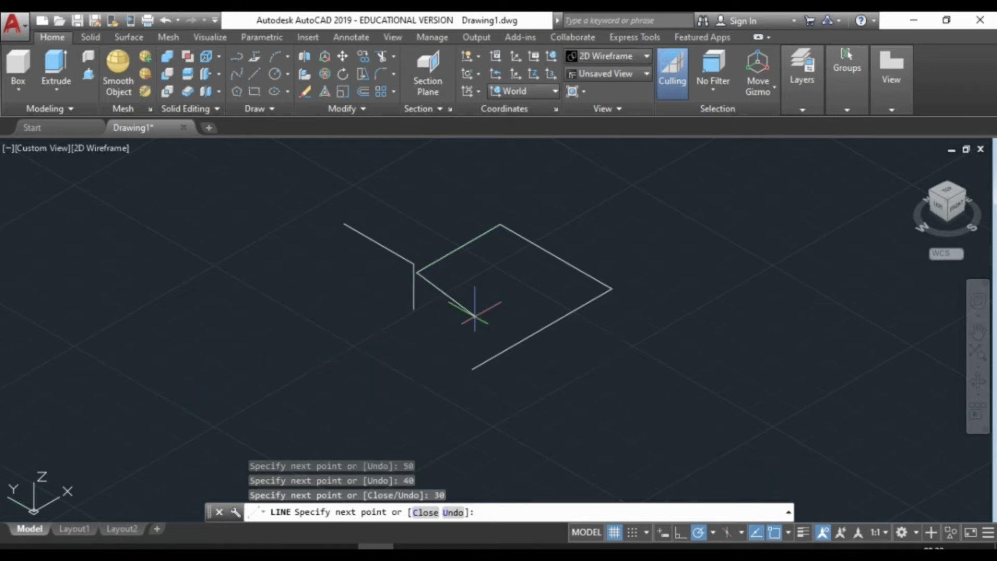
click(472, 369)
key(Return)
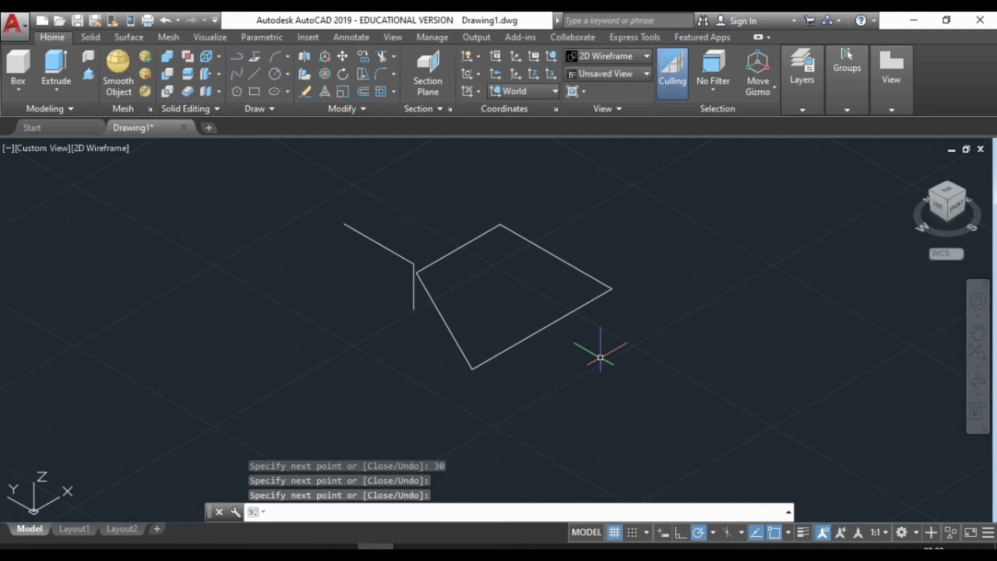
key(Return)
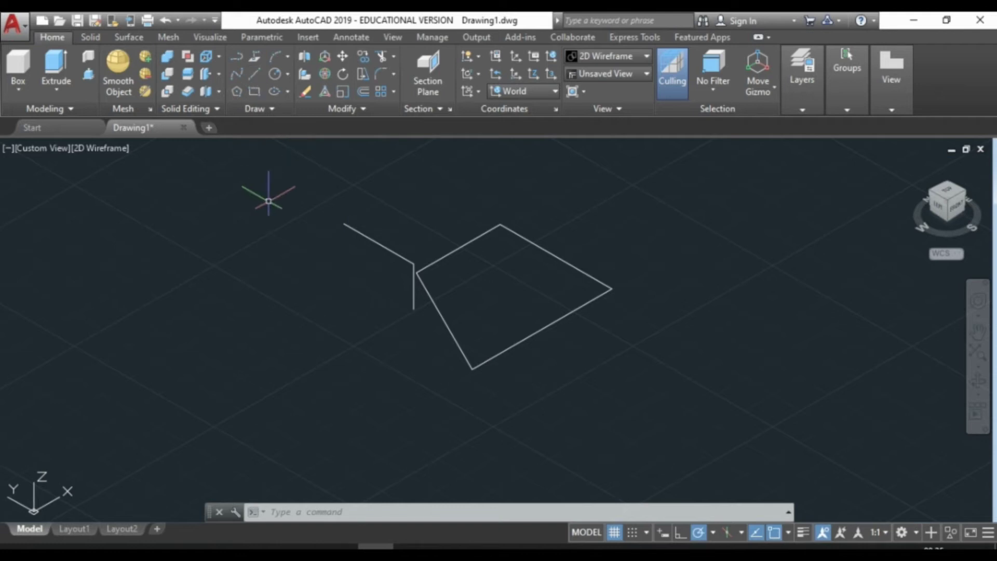
Step: Erase the four-sided shape and the two-segment line beside it
click(289, 165)
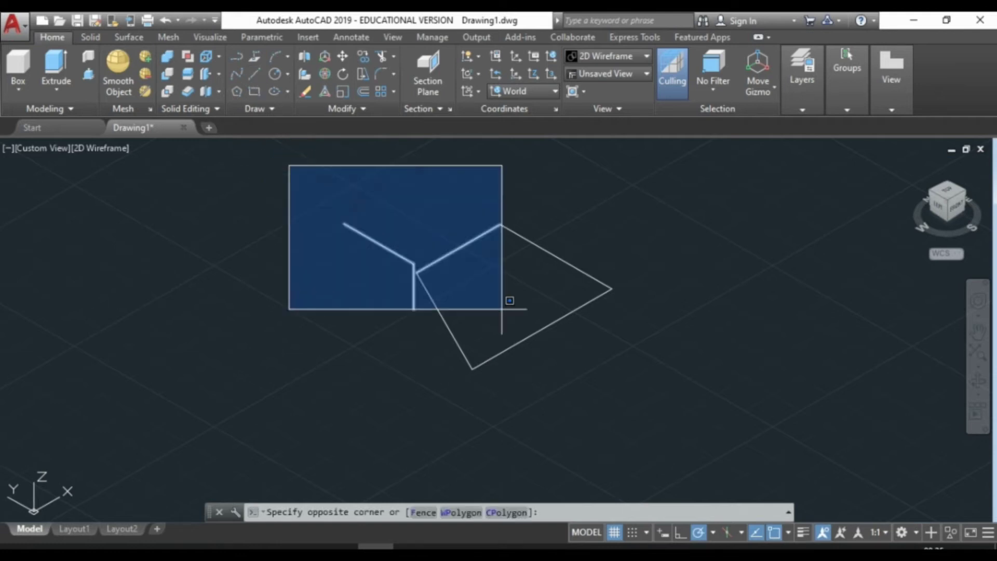
click(657, 407)
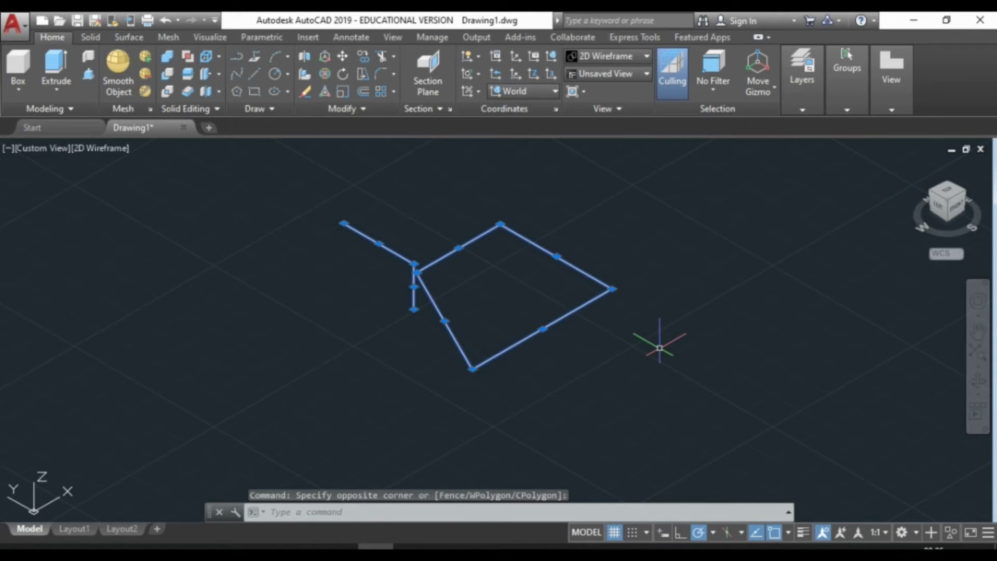
key(Delete)
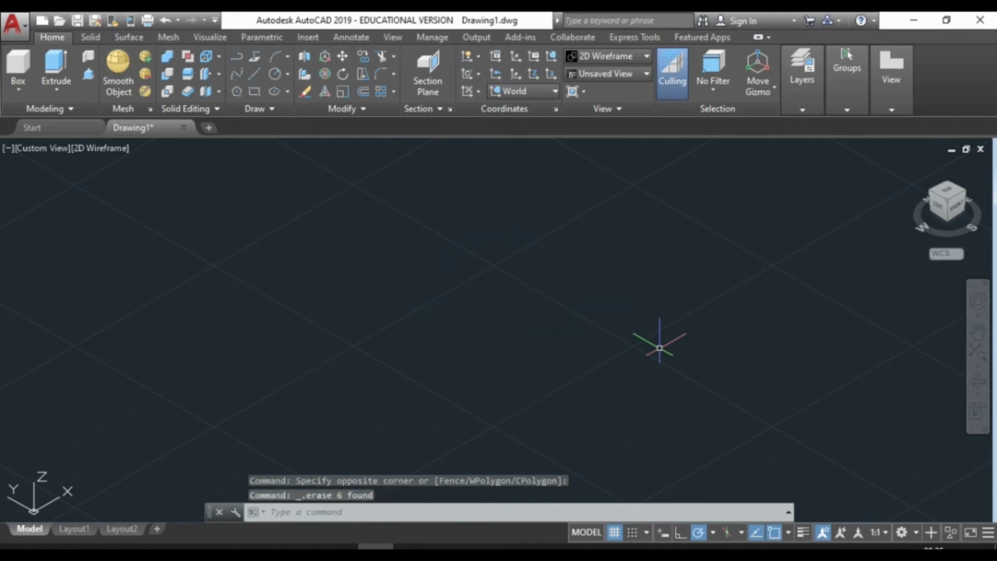
Step: Draw a closed rectangle from four lines, using polar and object snap tracking to align the fourth corner with the start point
click(256, 73)
click(342, 265)
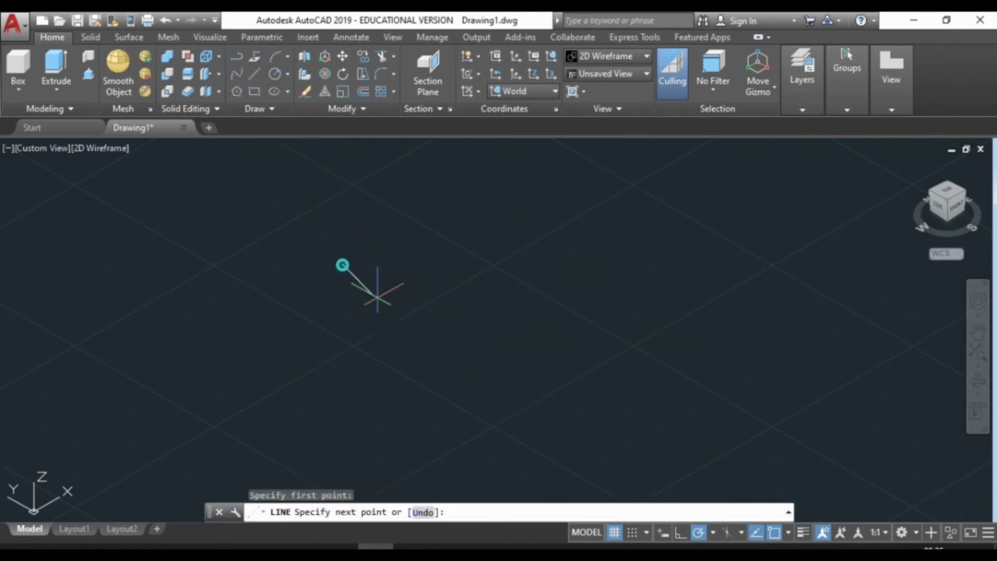
click(451, 326)
click(590, 249)
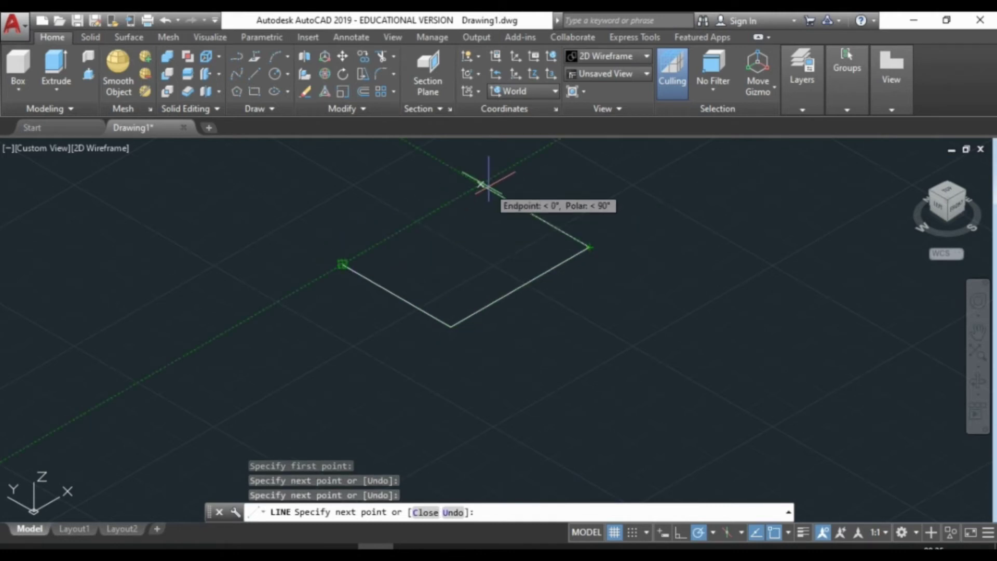
click(481, 185)
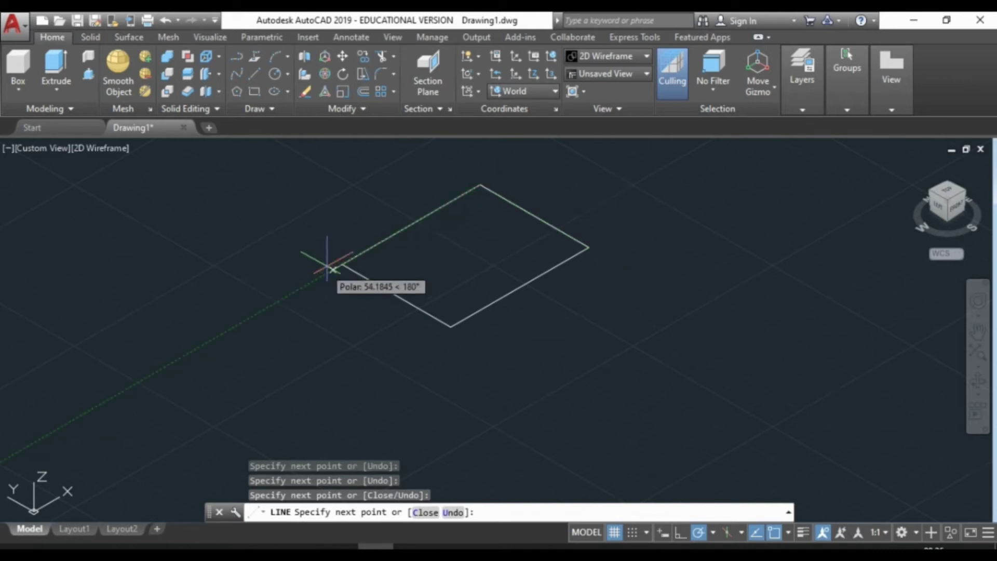
click(342, 264)
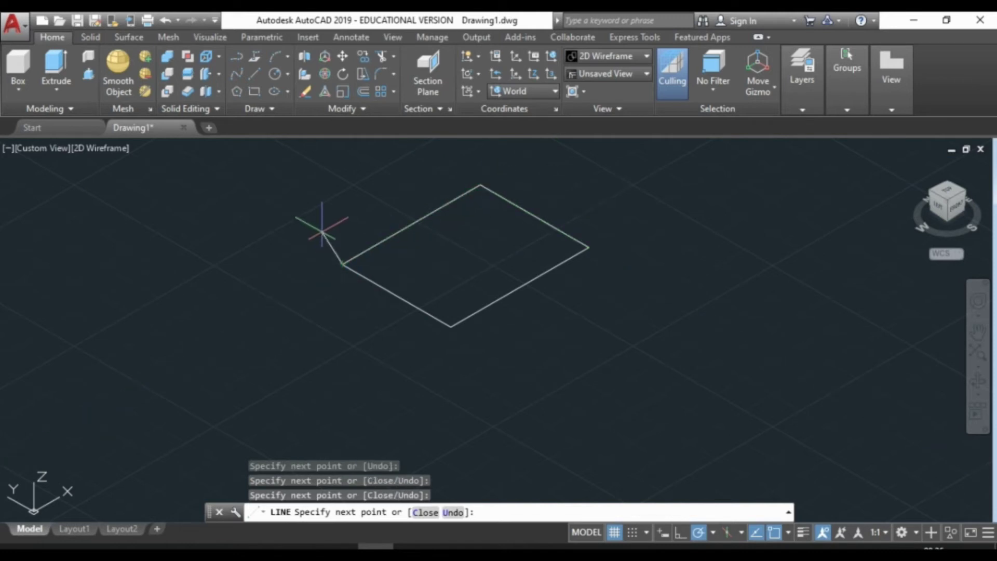
key(Return)
Step: Extrude the four separate lines of the rectangle upward about 36 units
scroll(511, 210, down, 4)
scroll(516, 242, up, 4)
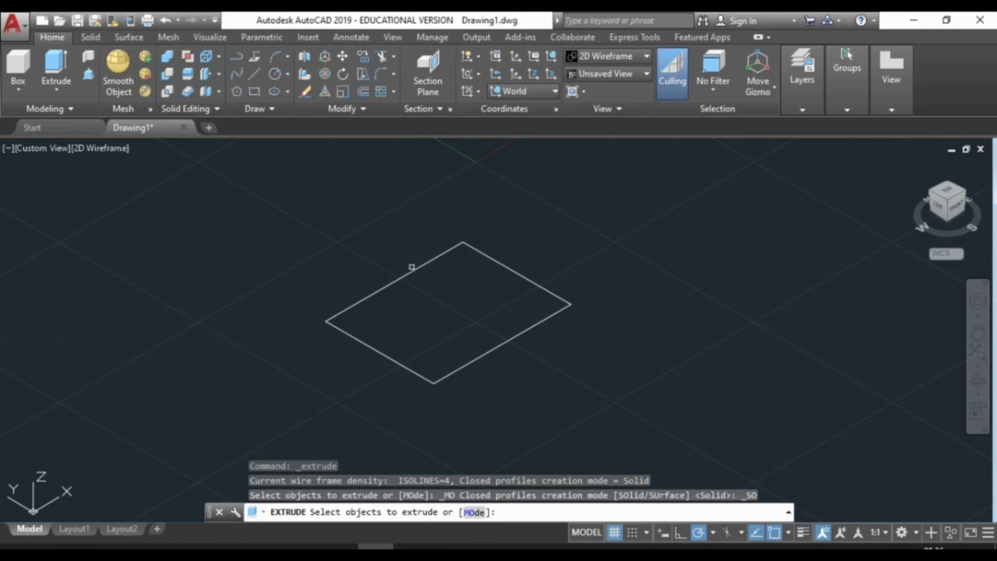
click(379, 351)
click(468, 355)
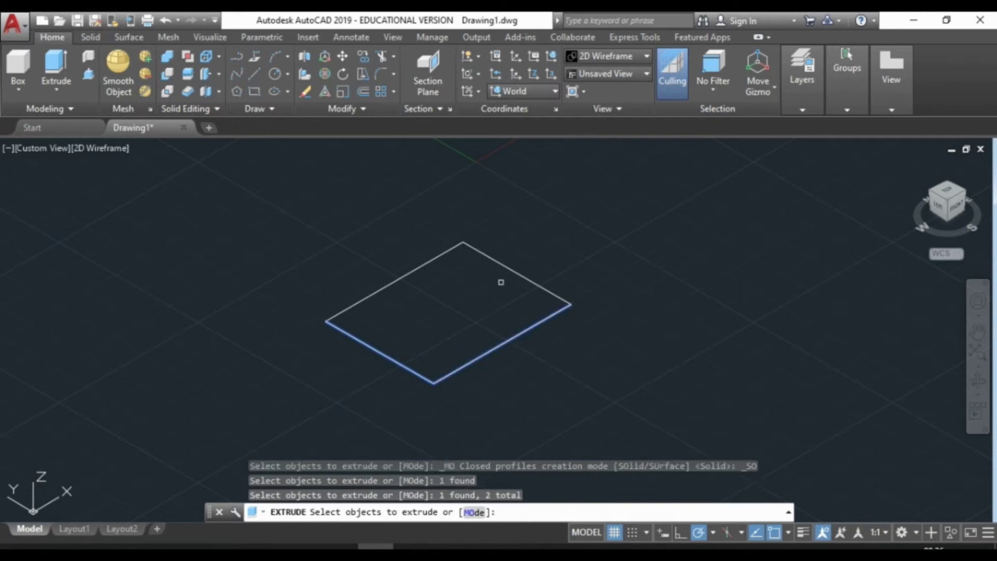
click(512, 266)
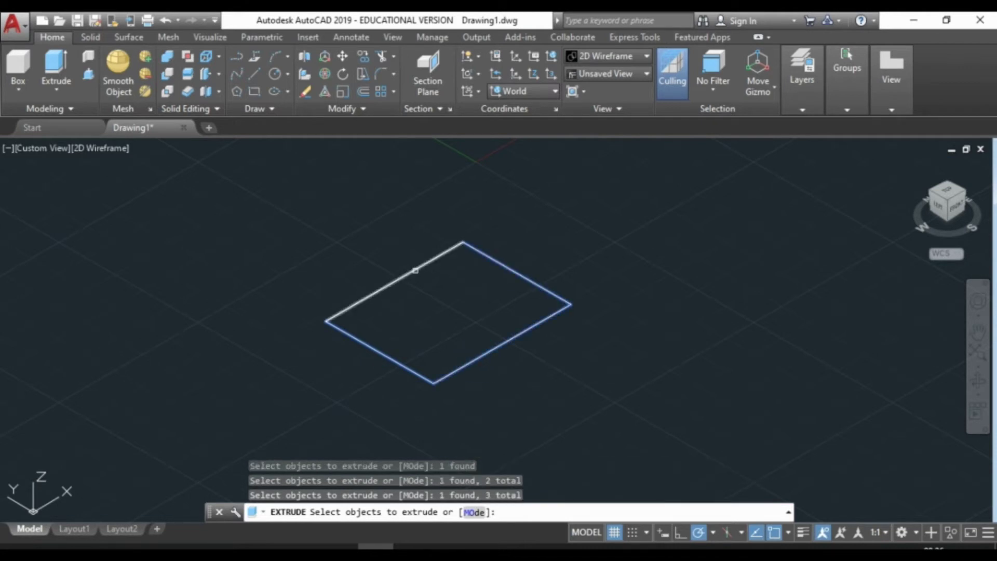
click(416, 270)
key(Return)
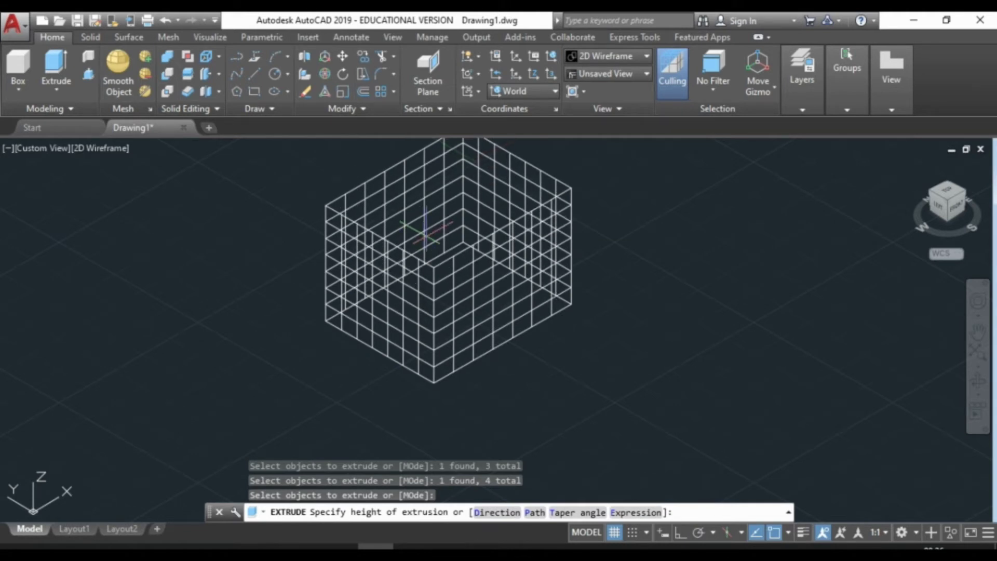
click(425, 233)
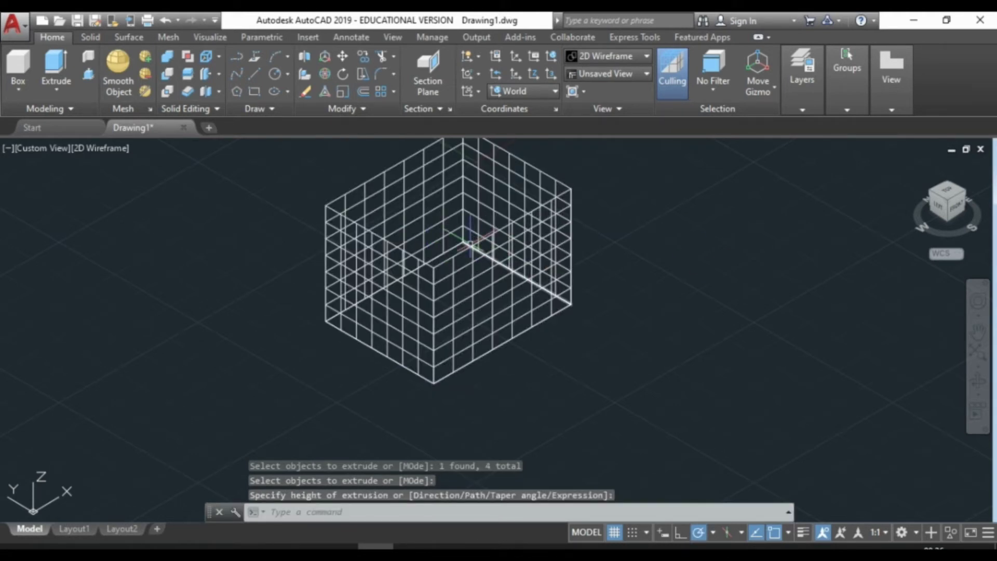
Step: Erase one extruded side surface, and clear the remaining surfaces and leftover line from the drawing
click(467, 247)
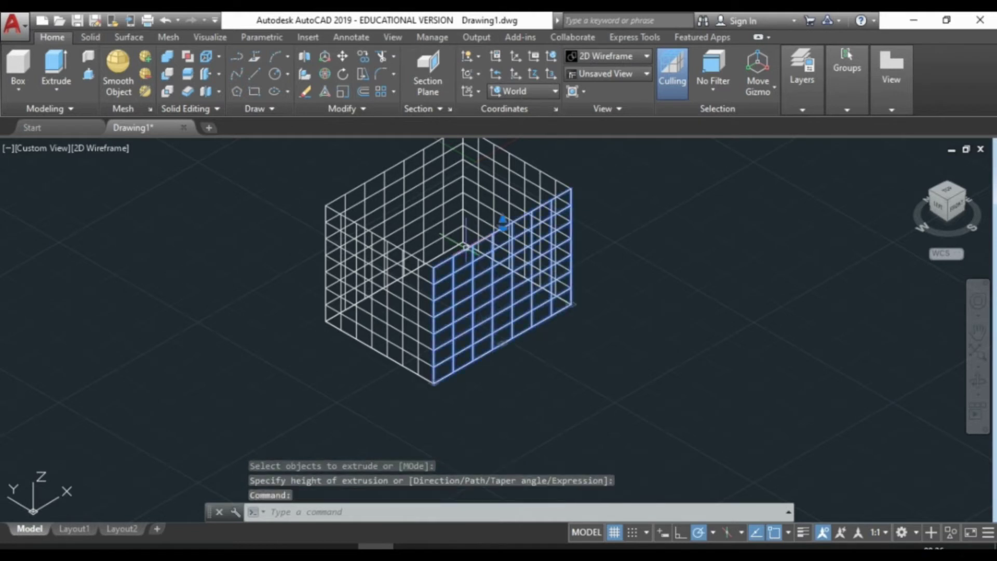
key(Delete)
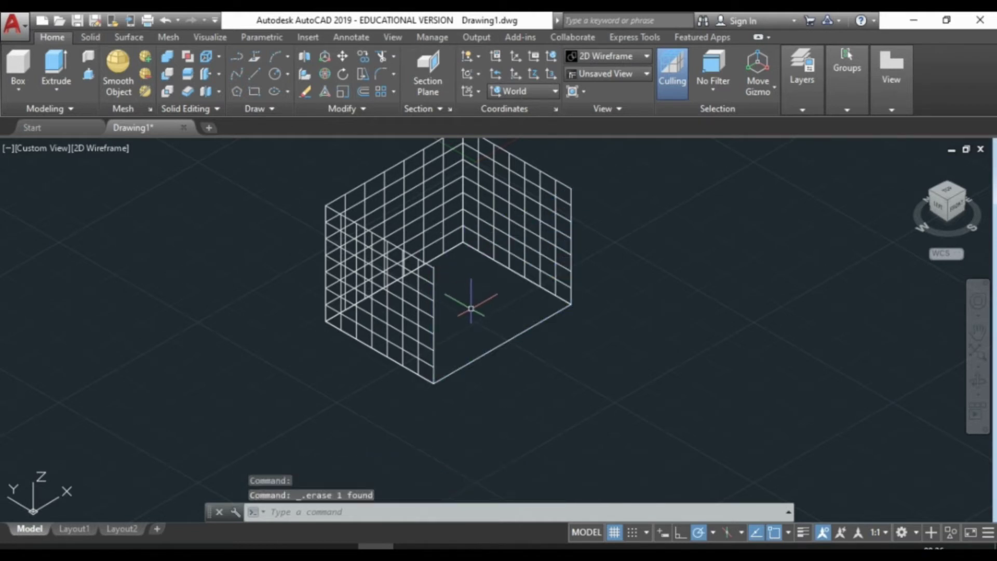
scroll(348, 315, down, 4)
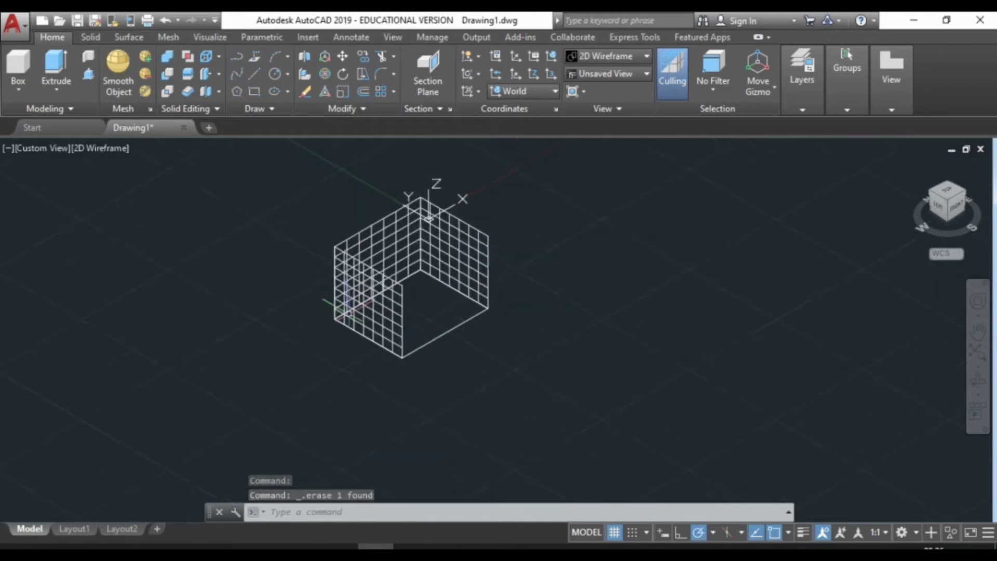
click(300, 209)
click(474, 365)
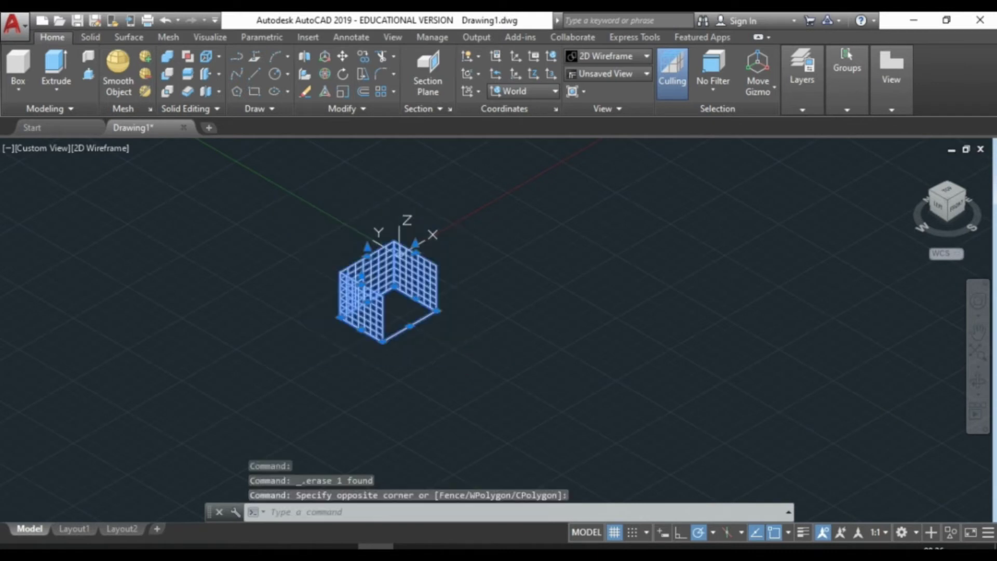
key(Delete)
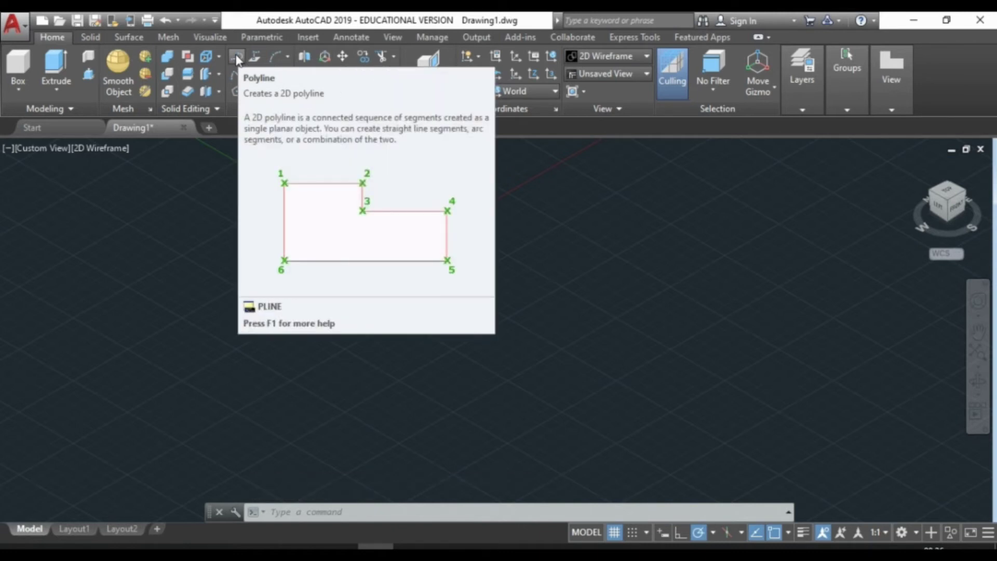
Step: Draw a closed four-sided rectangular polyline near the origin, using polar tracking and snapping the last segment to the start point
click(236, 57)
click(399, 311)
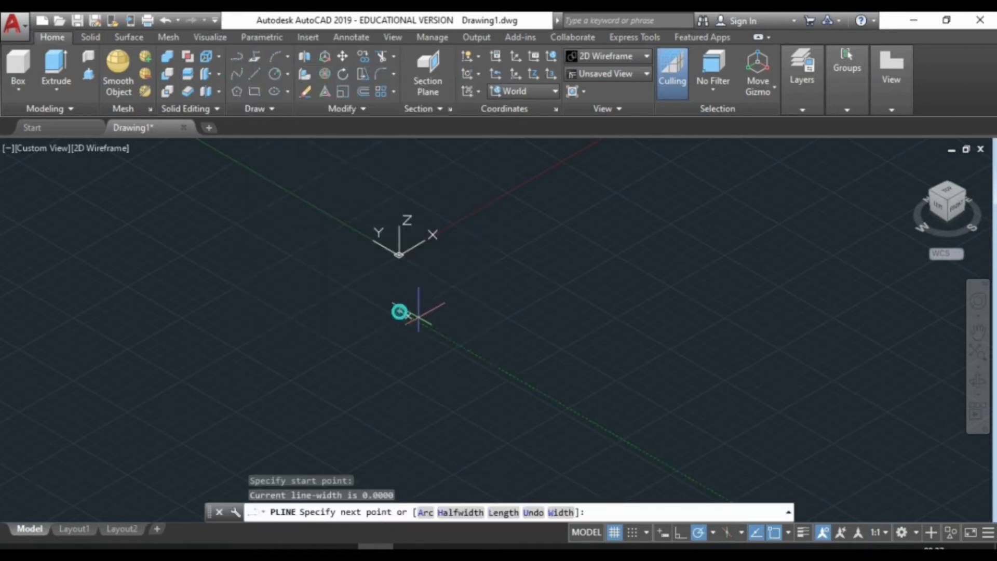
click(507, 373)
click(643, 296)
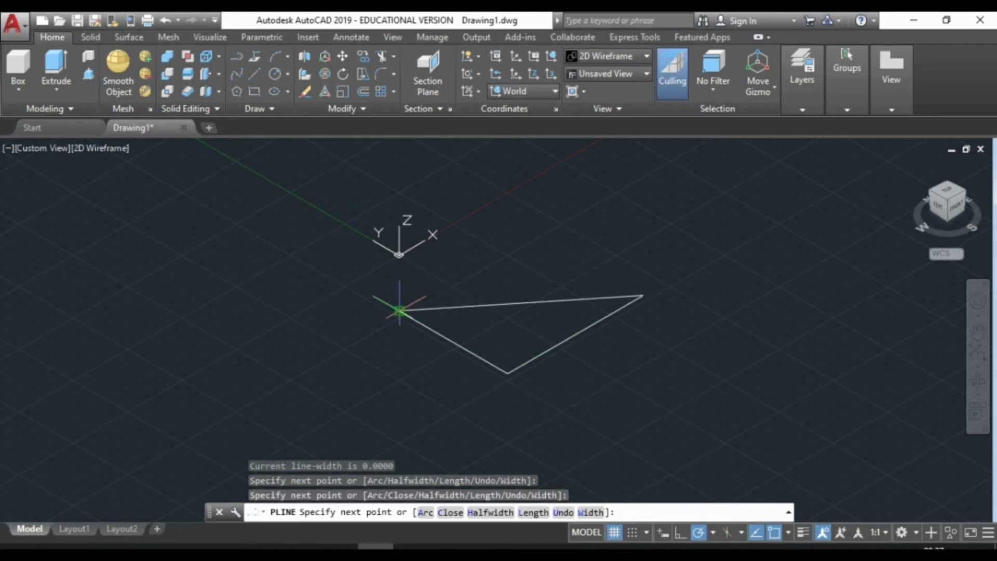
click(534, 234)
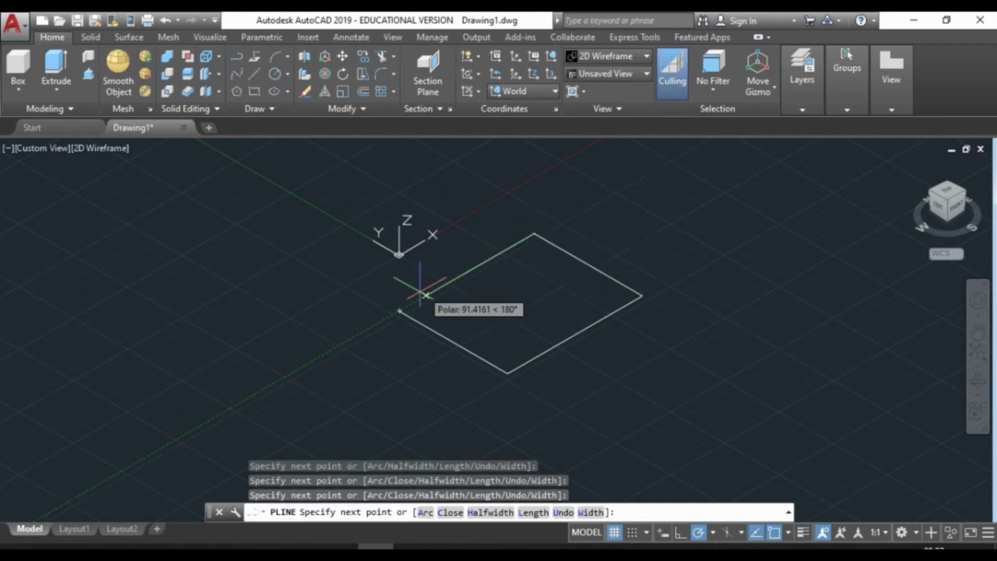
click(399, 311)
key(Return)
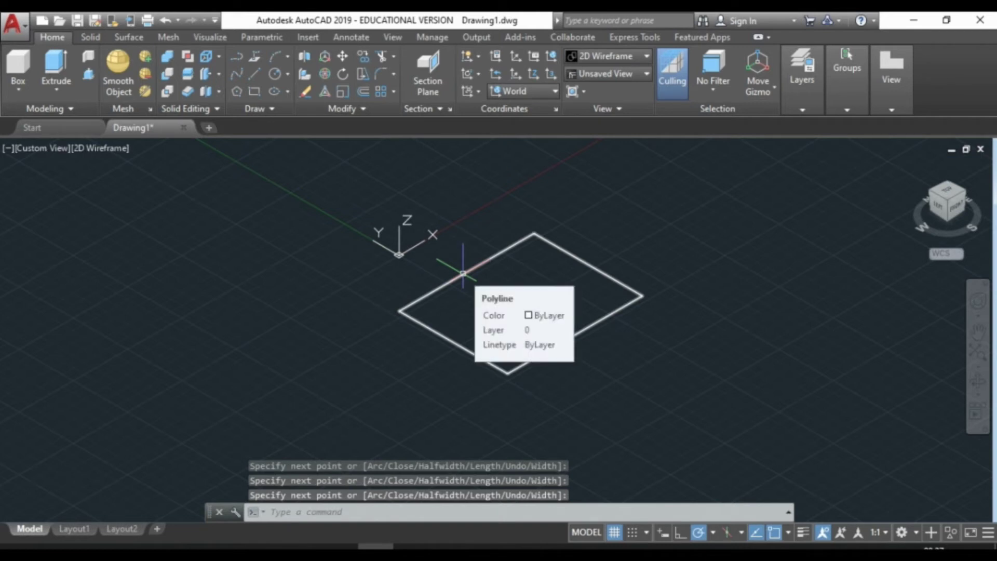
Step: Extrude the closed rectangular polyline upward into a solid box with a freehand height
click(61, 65)
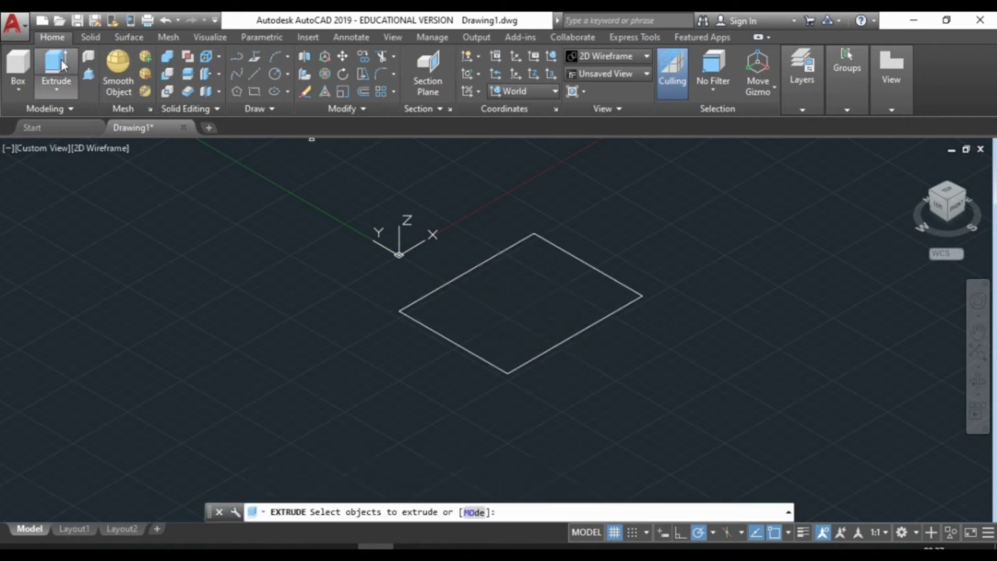
click(444, 285)
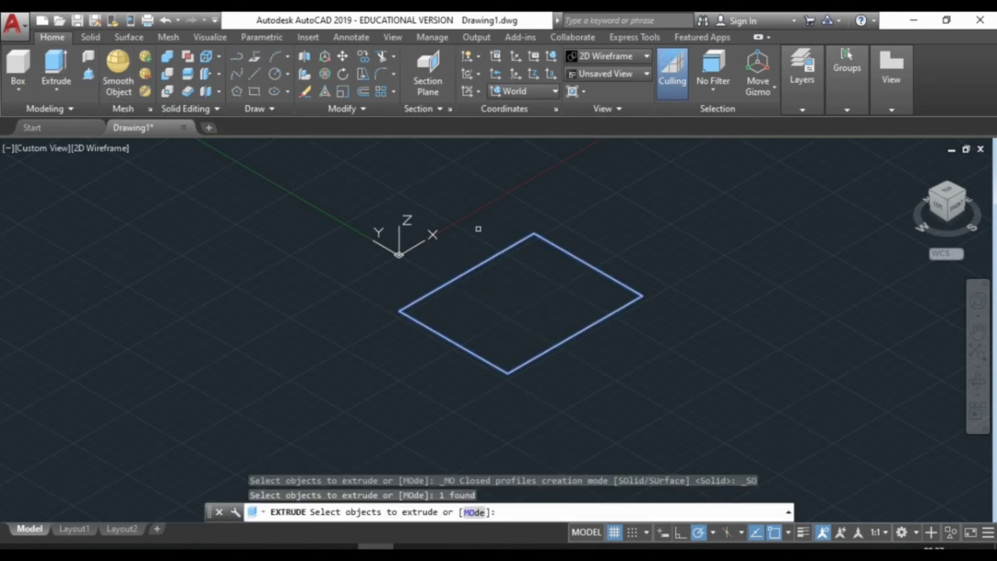
key(Return)
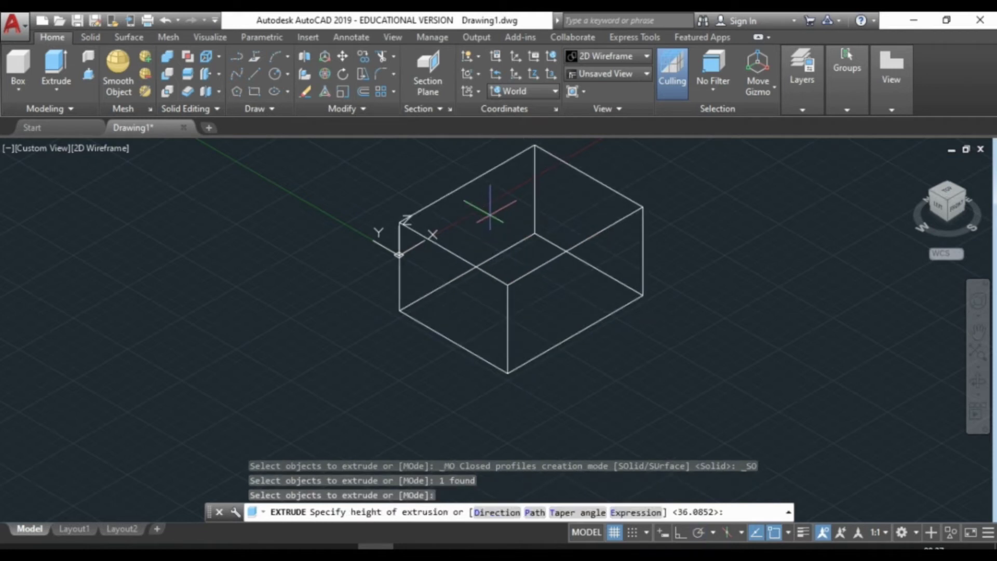
click(490, 213)
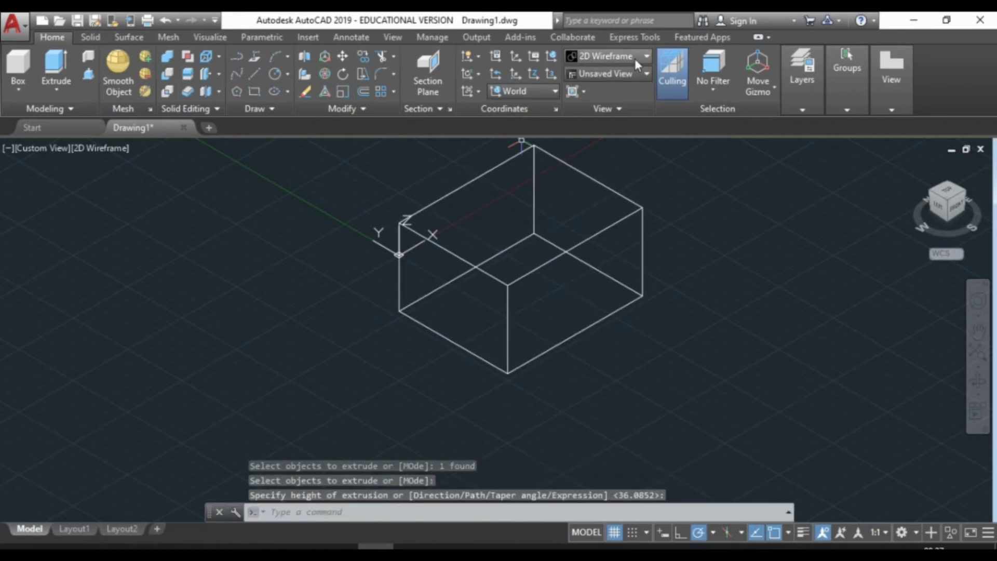
Step: Display the extruded box in the Shaded visual style
click(601, 58)
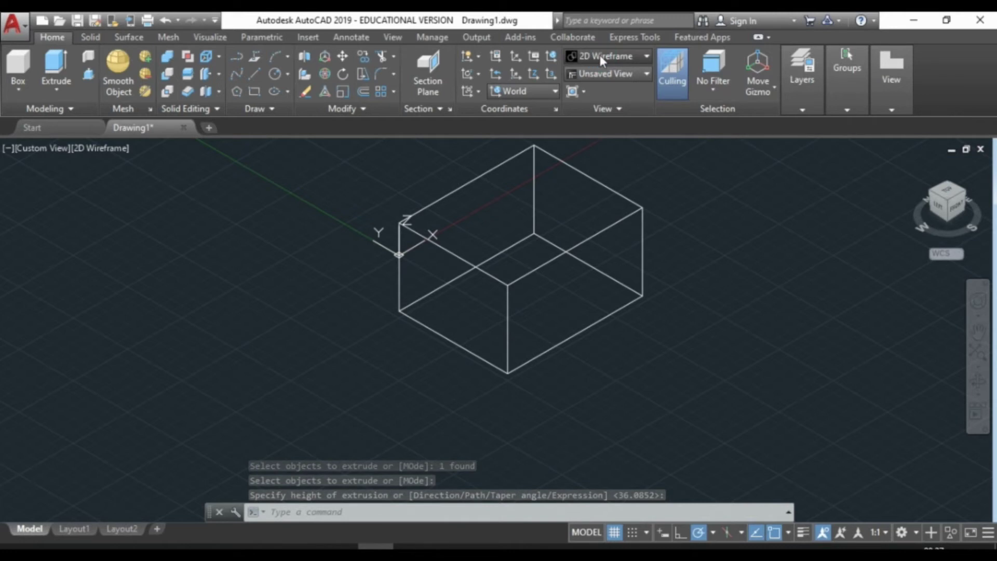
click(606, 54)
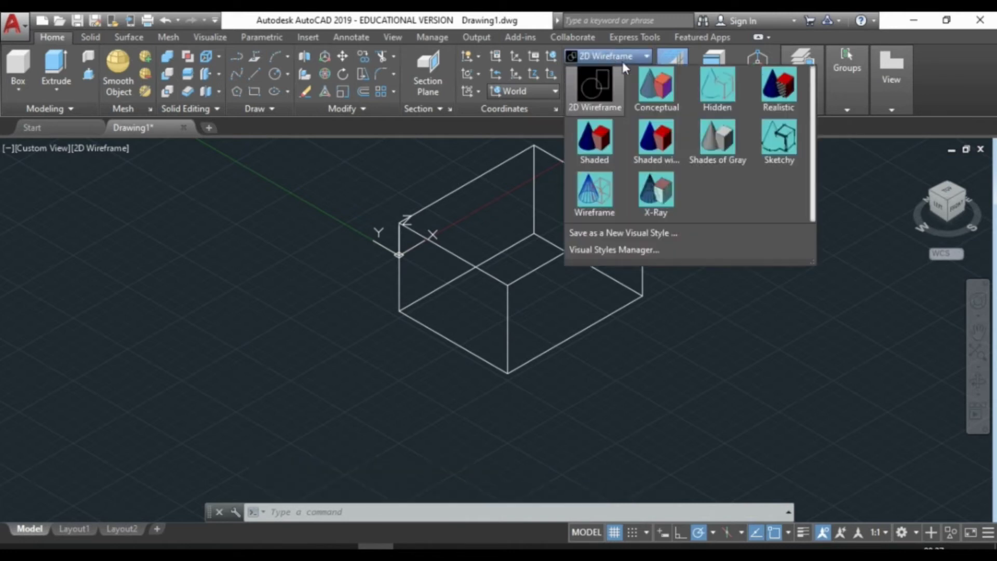
click(602, 149)
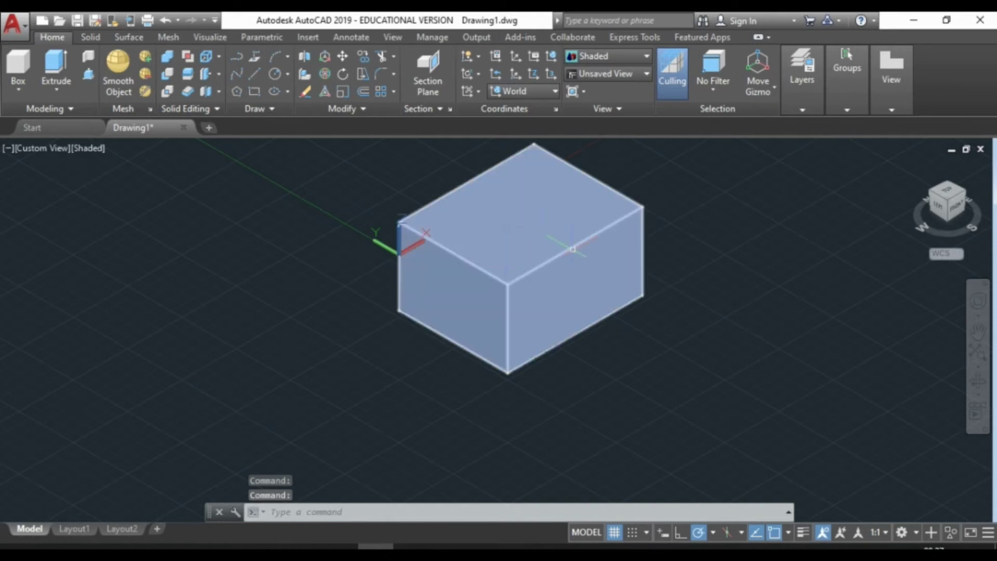
Step: Erase the solid box and set the visual style back to 2D Wireframe
click(564, 253)
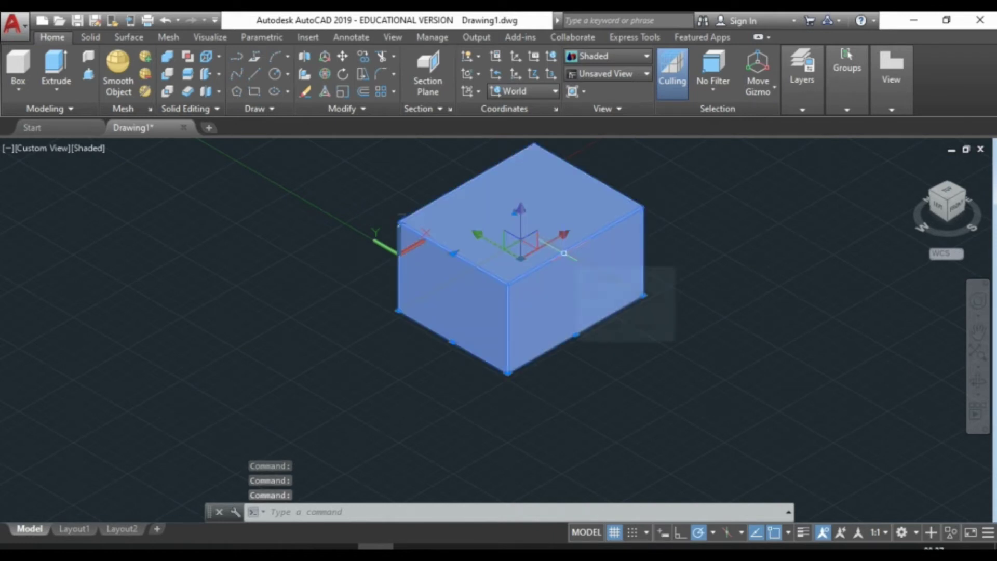
key(Delete)
click(612, 57)
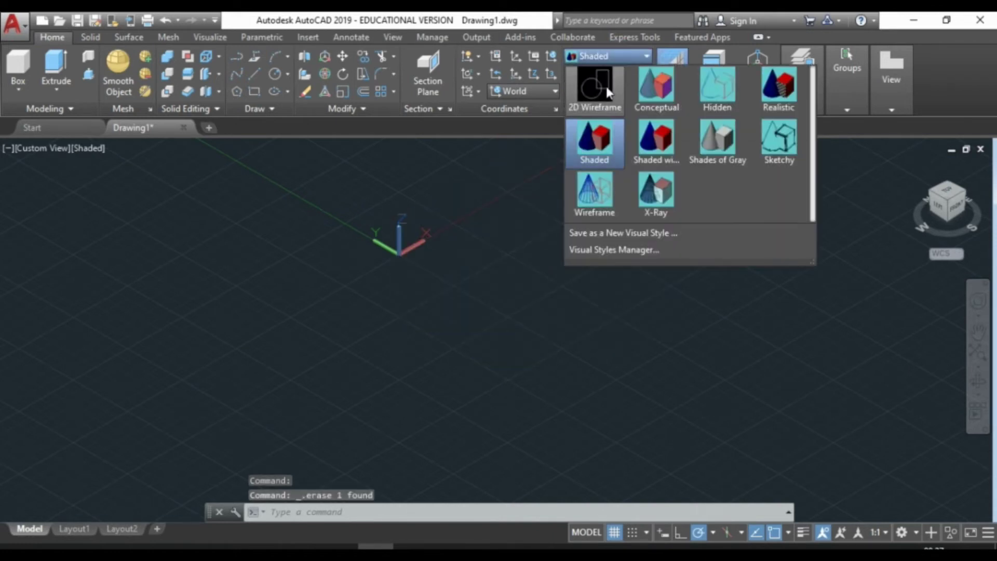
click(606, 86)
Step: Draw a freehand rectangle across the X axis near the origin with the Rectangle tool
middle_drag(379, 187, 428, 281)
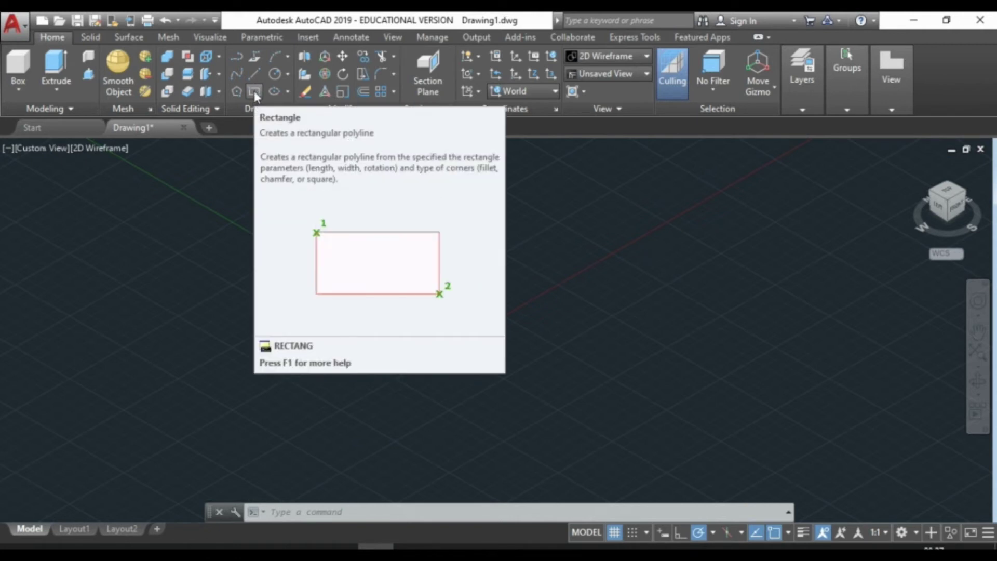
click(255, 93)
click(550, 369)
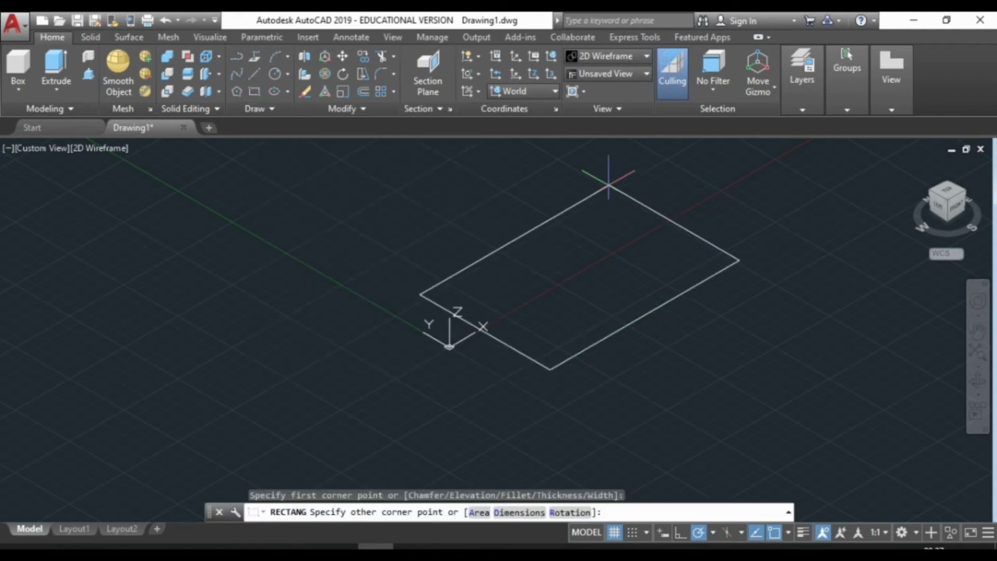
click(601, 190)
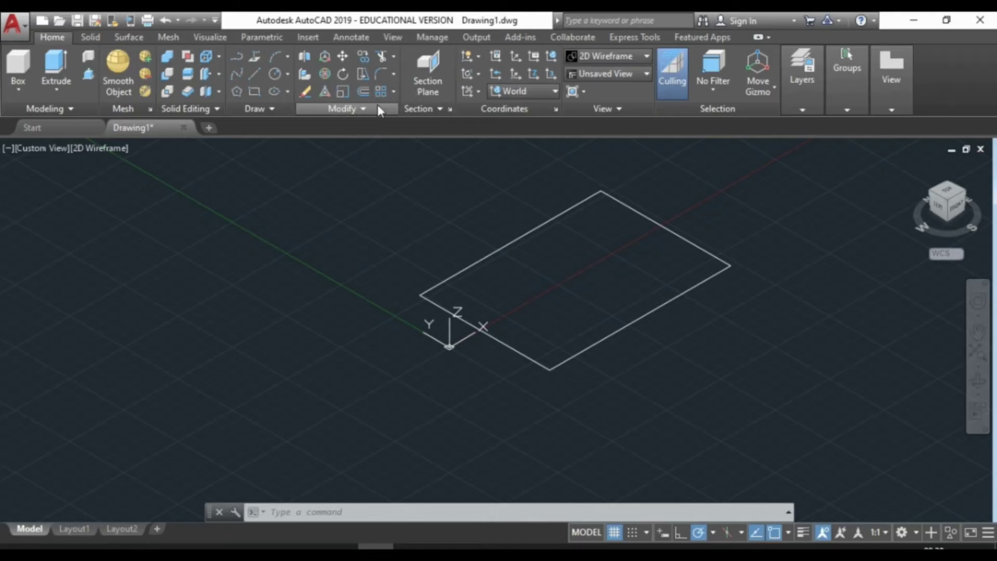
Step: Explode the rectangle into separate lines
click(370, 107)
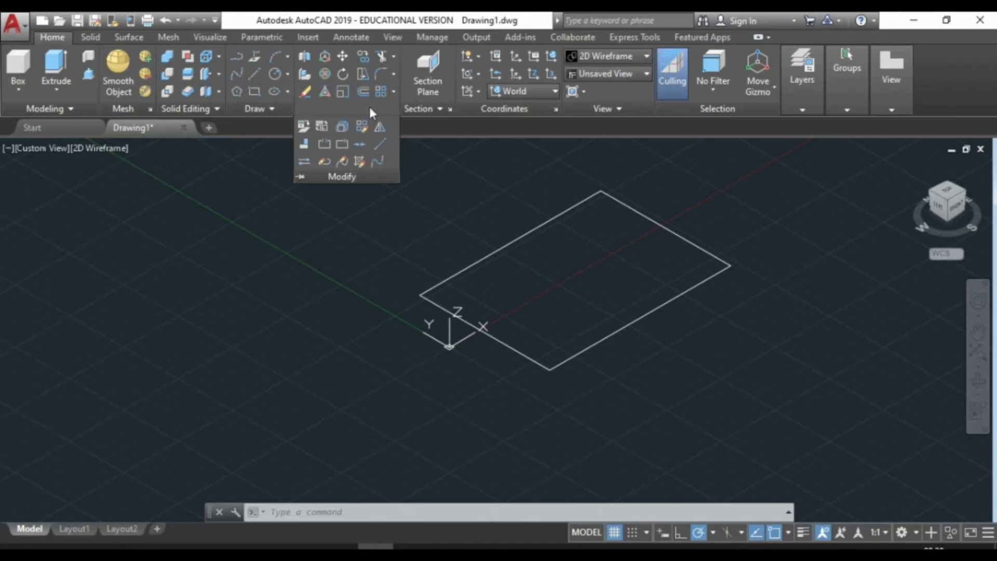
click(341, 127)
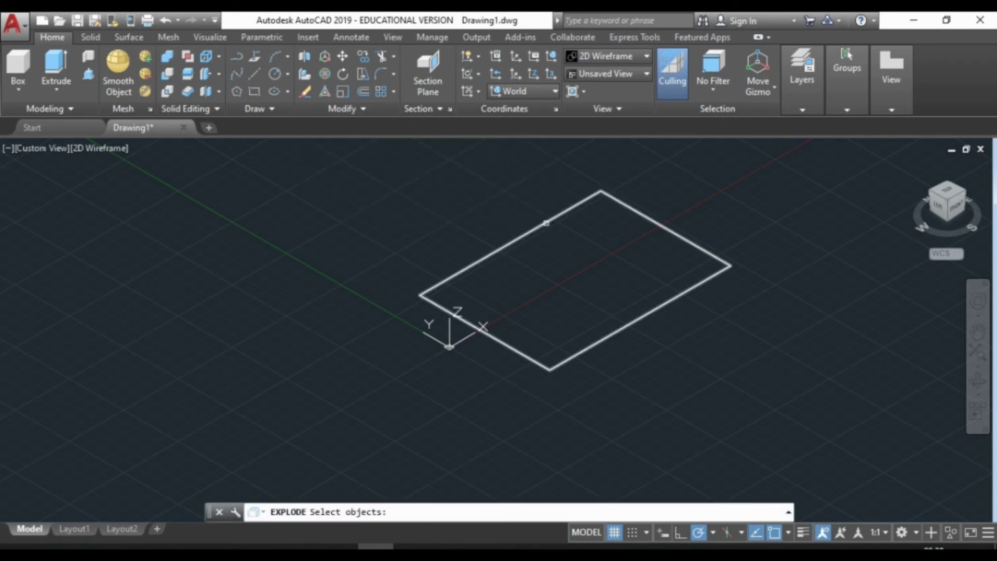
click(547, 223)
key(Return)
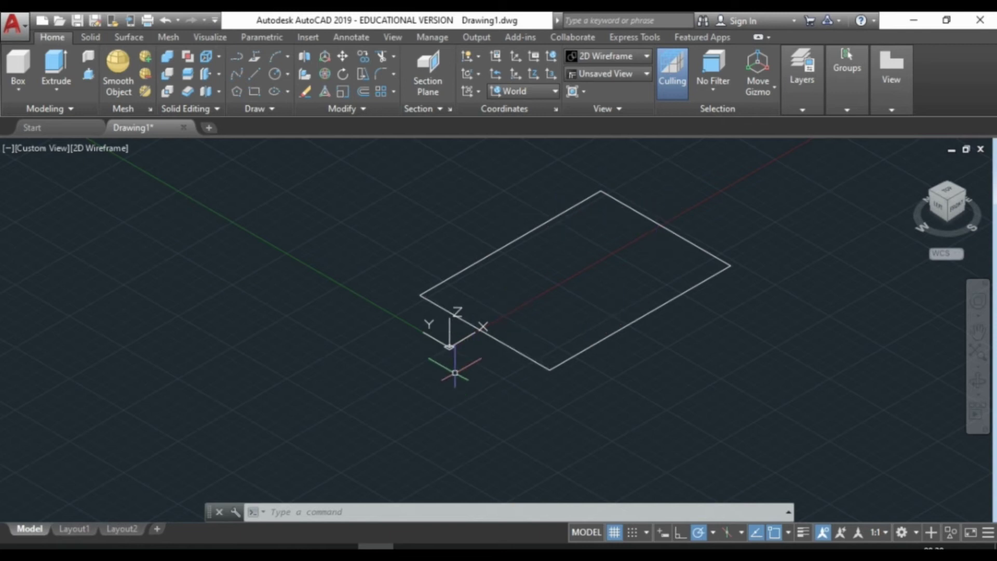
Step: Create a region from the four lines of the exploded rectangle
click(271, 109)
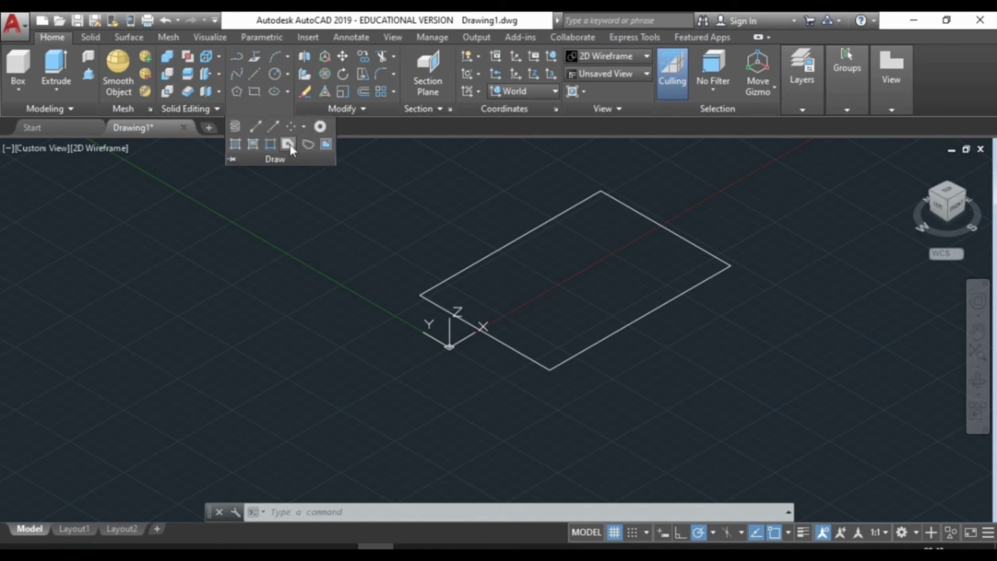
click(290, 146)
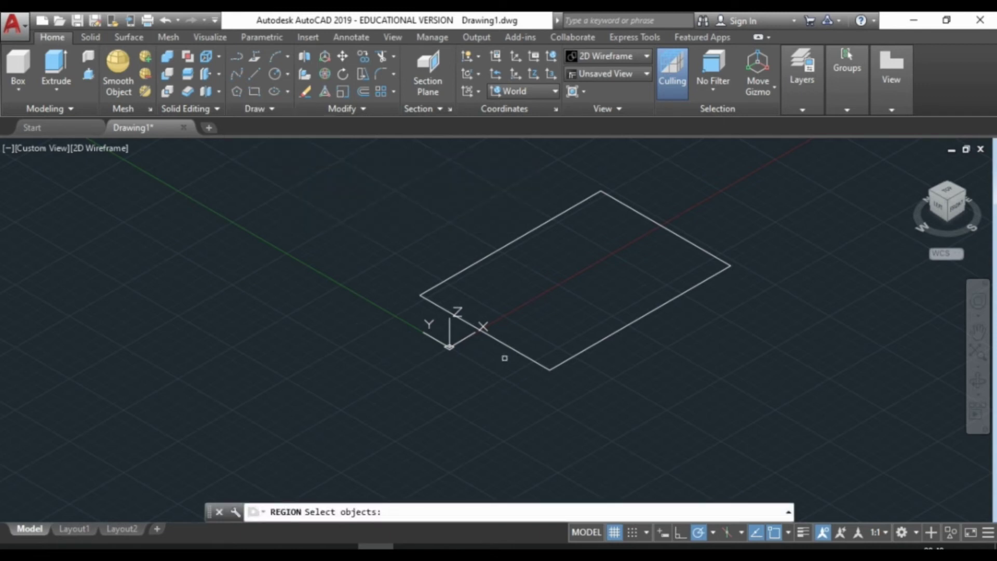
click(516, 351)
click(598, 342)
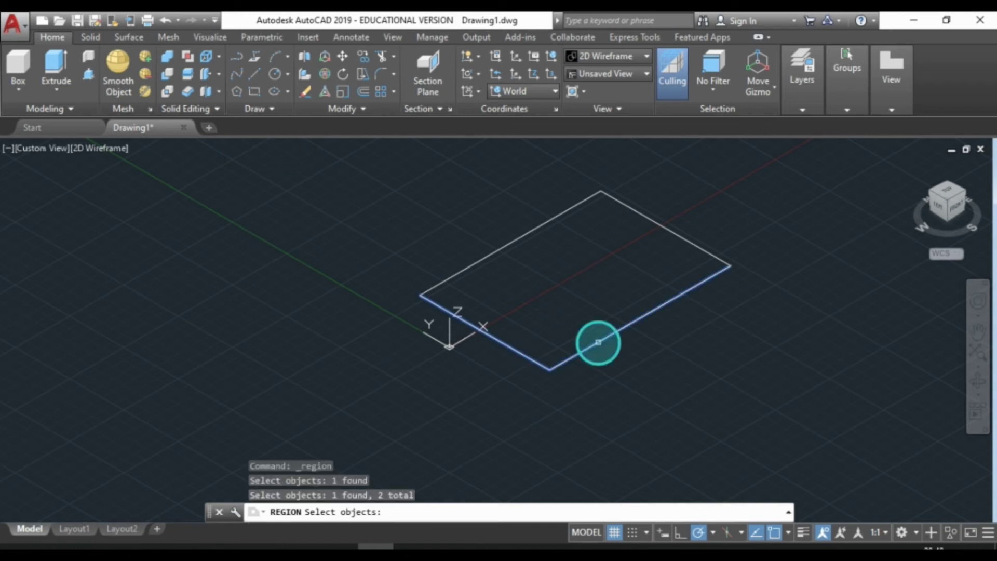
click(652, 220)
click(551, 221)
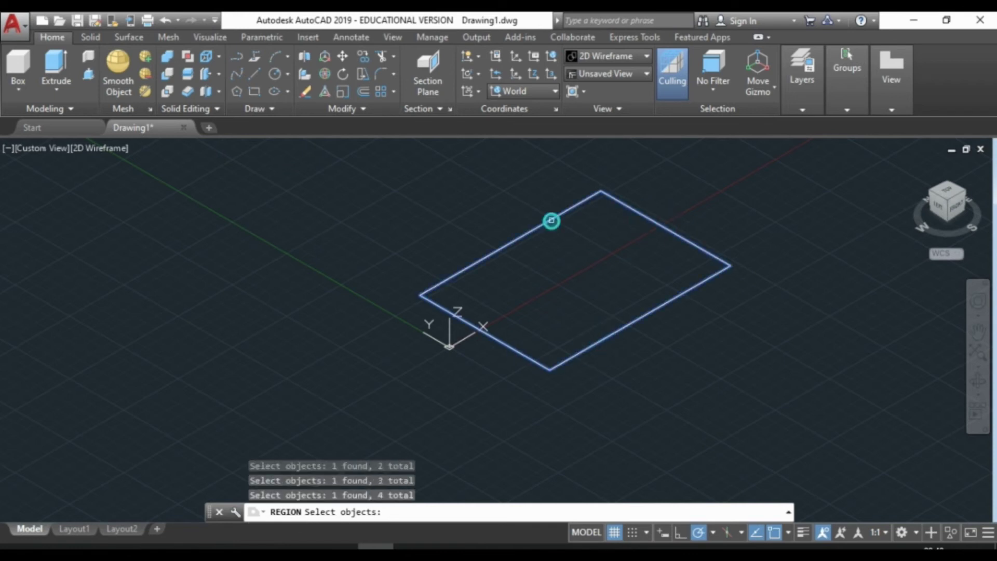
key(Return)
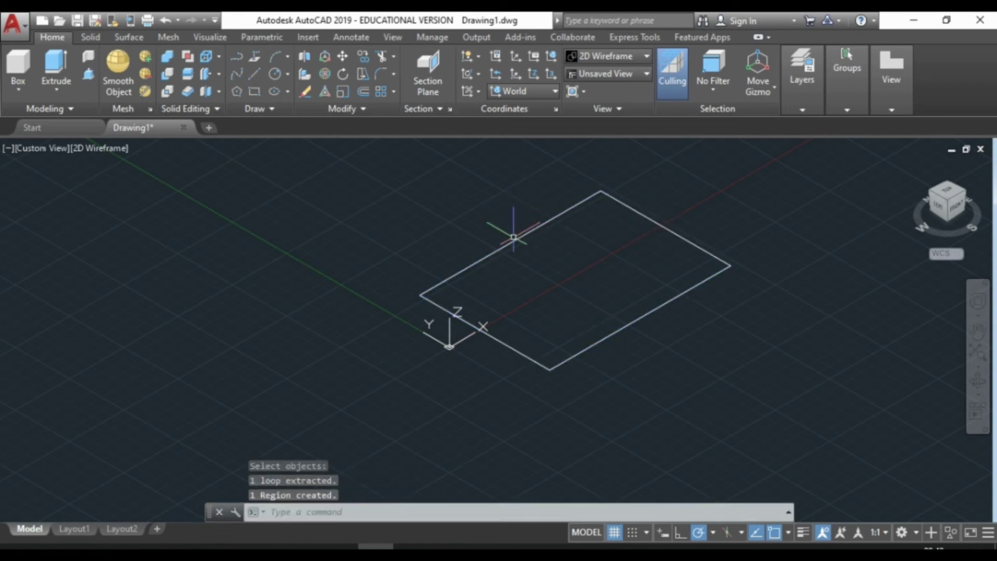
Step: Extrude the rectangular region upward to a freehand height and erase the resulting solid
click(58, 62)
click(656, 309)
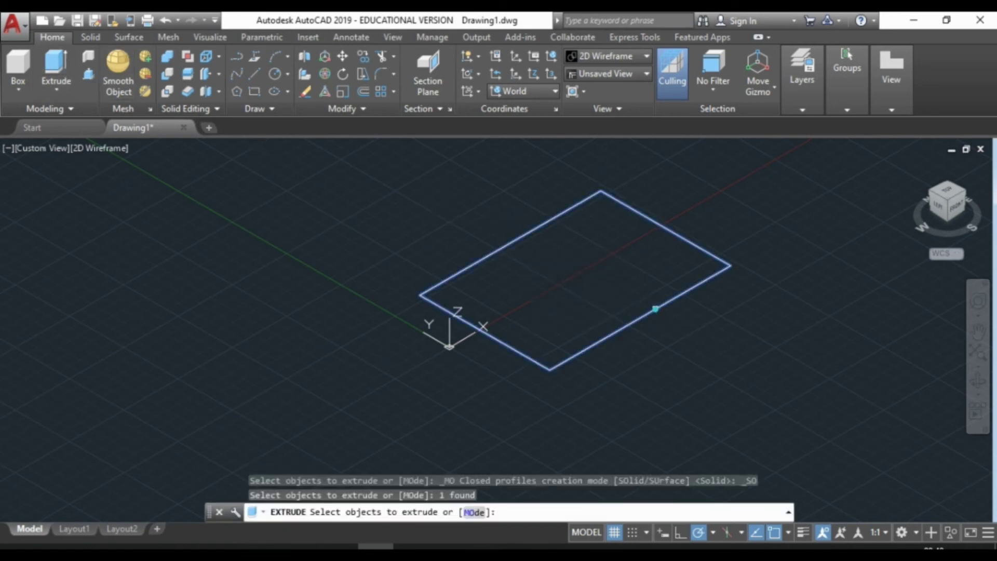
key(Return)
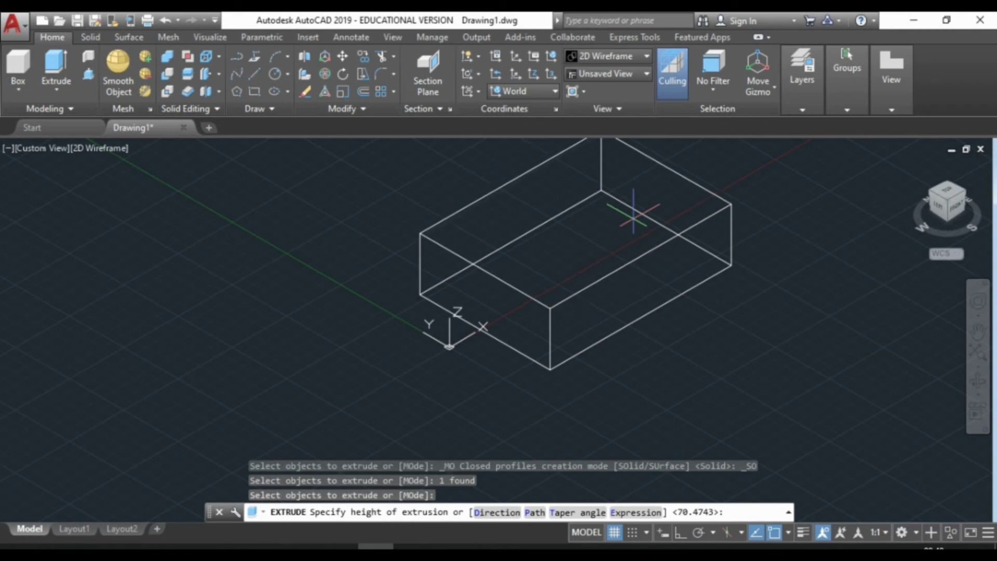
click(633, 211)
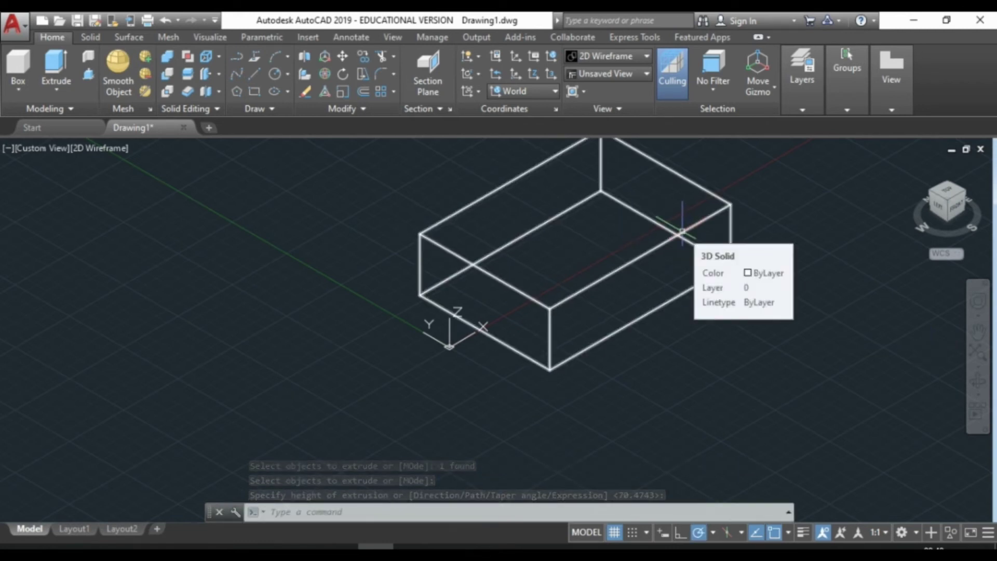
click(509, 286)
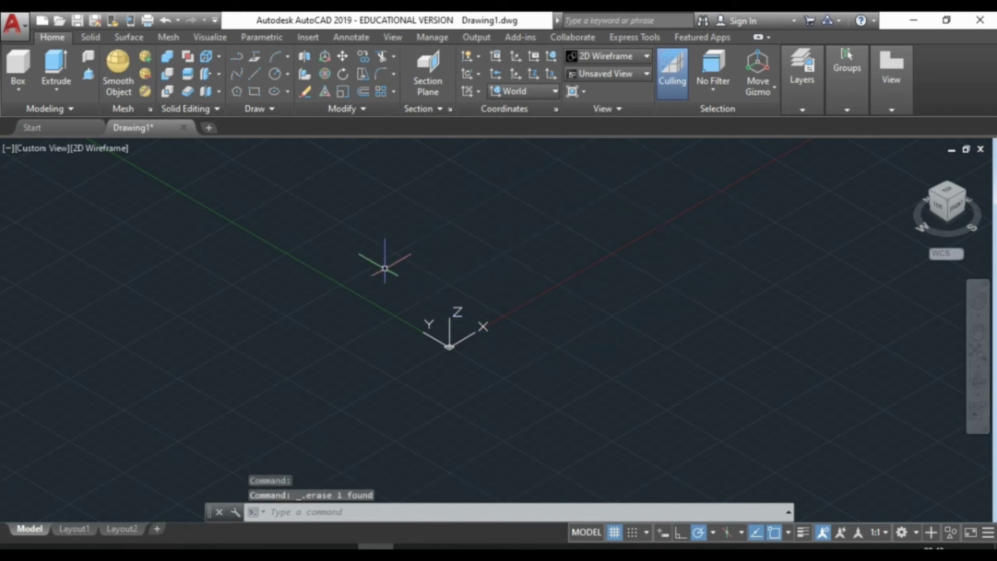
middle_drag(383, 267, 465, 401)
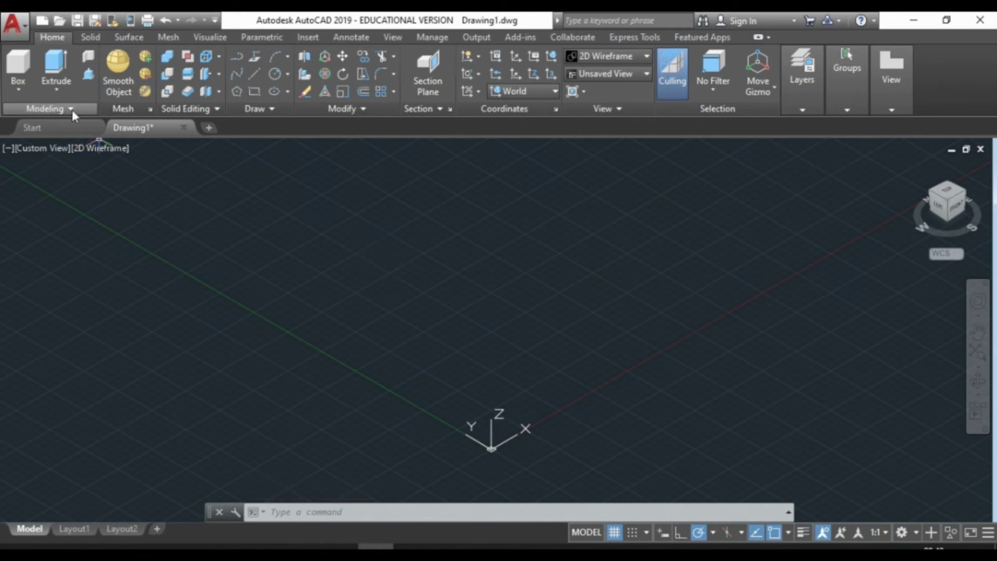
click(19, 89)
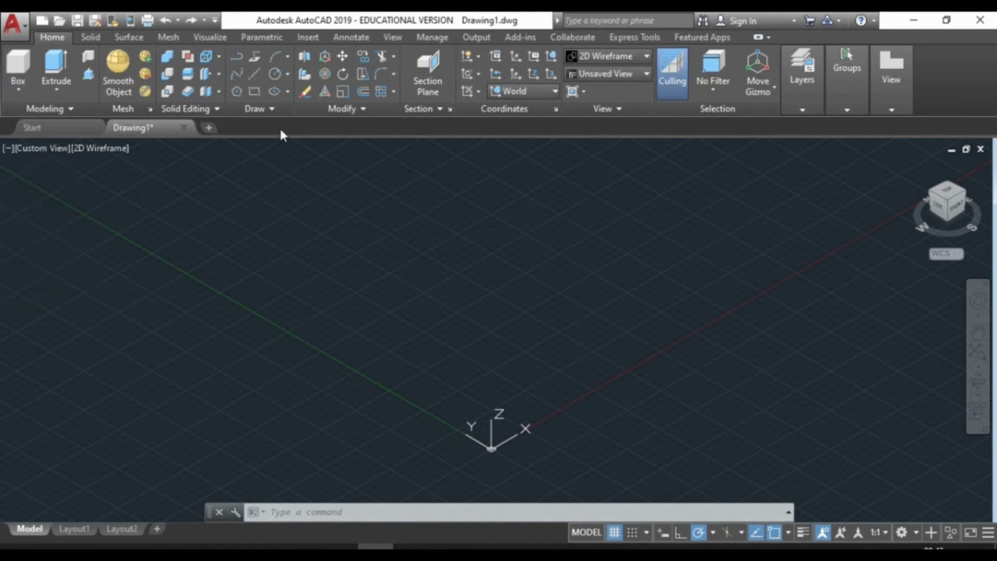
click(19, 61)
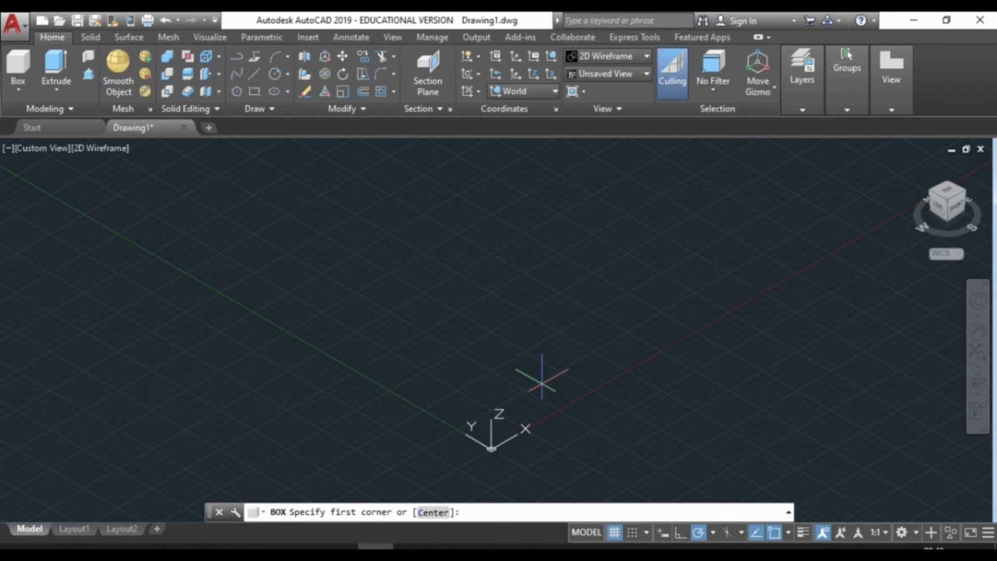
text(,0)
key(Return)
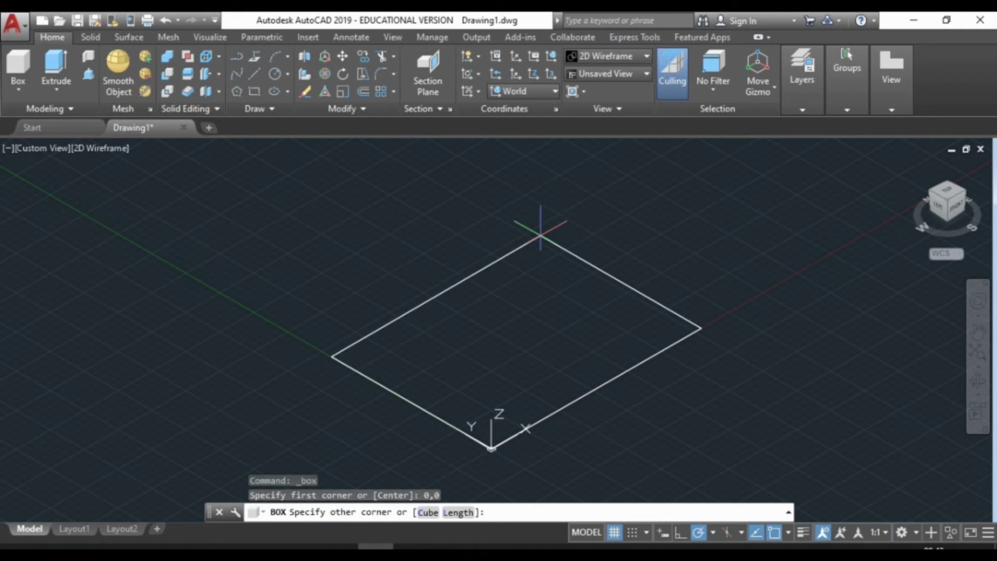
text(@100,50)
key(Return)
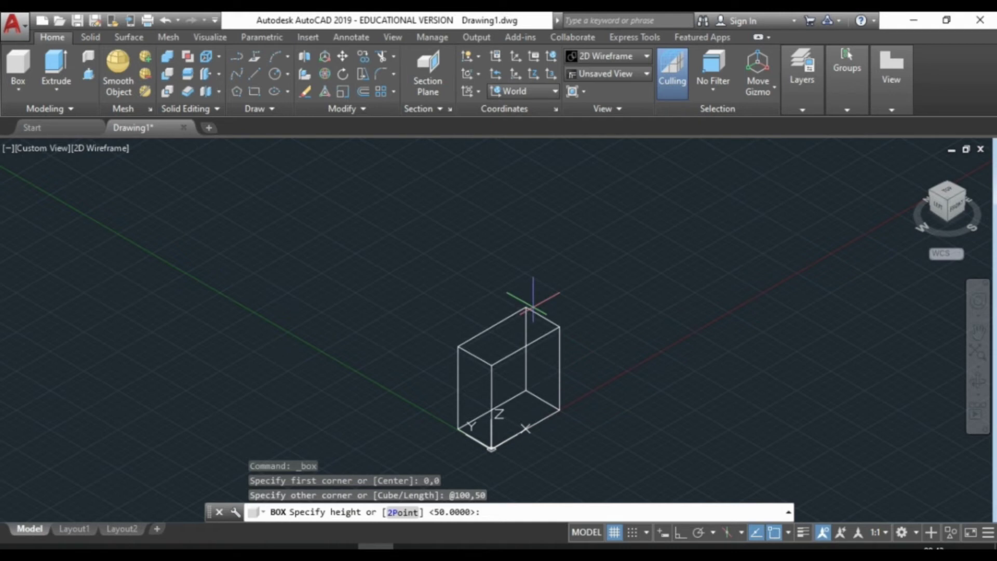
text(100)
key(Return)
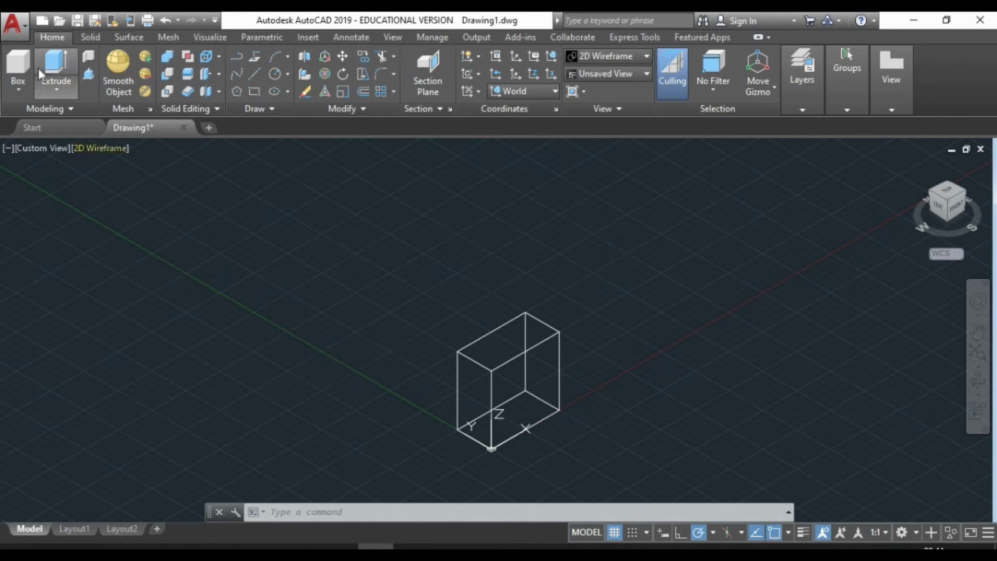
Step: Create a second box from a freehand corner behind the first, using the Length option with length 100, width 50 and height 50
click(18, 63)
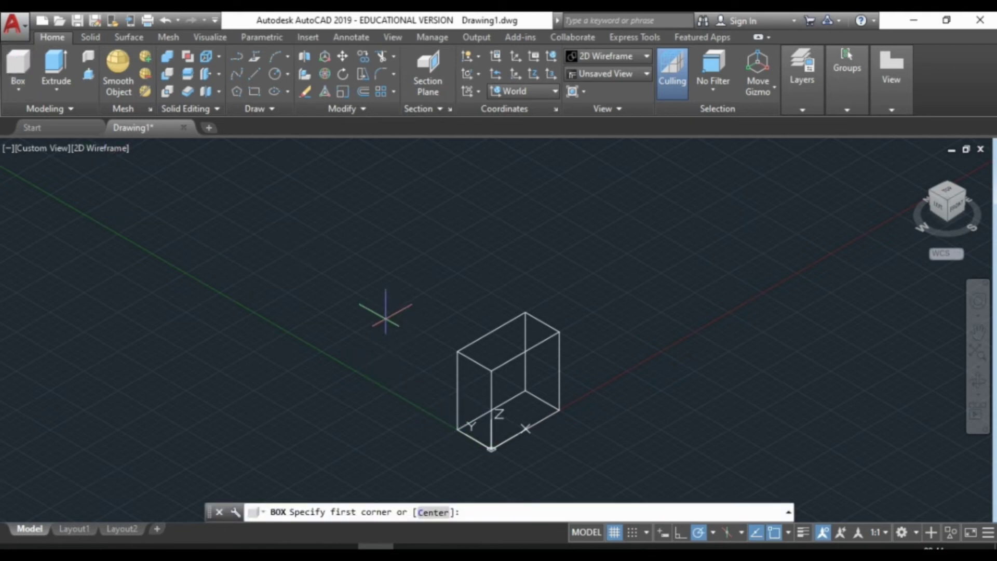
click(387, 318)
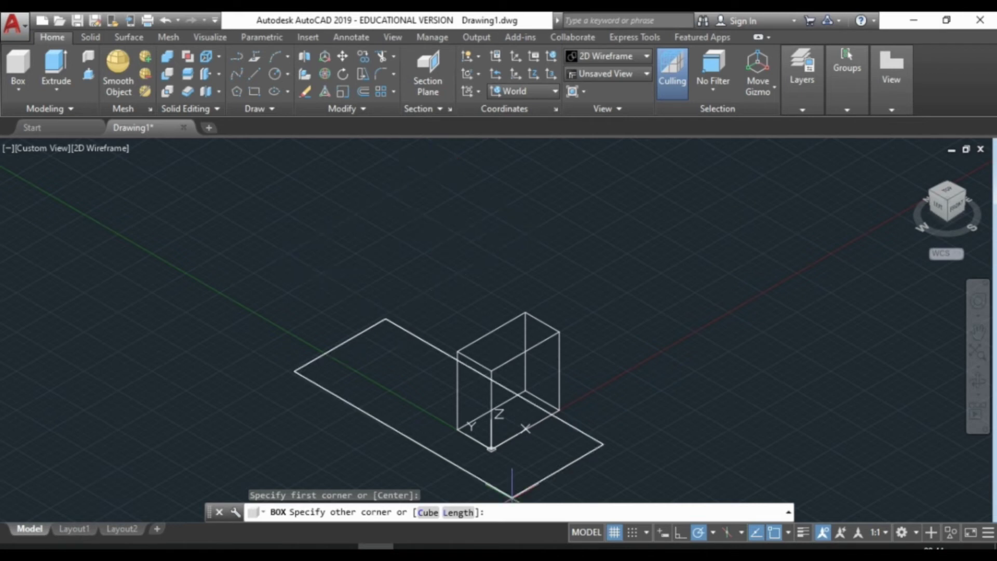
click(458, 512)
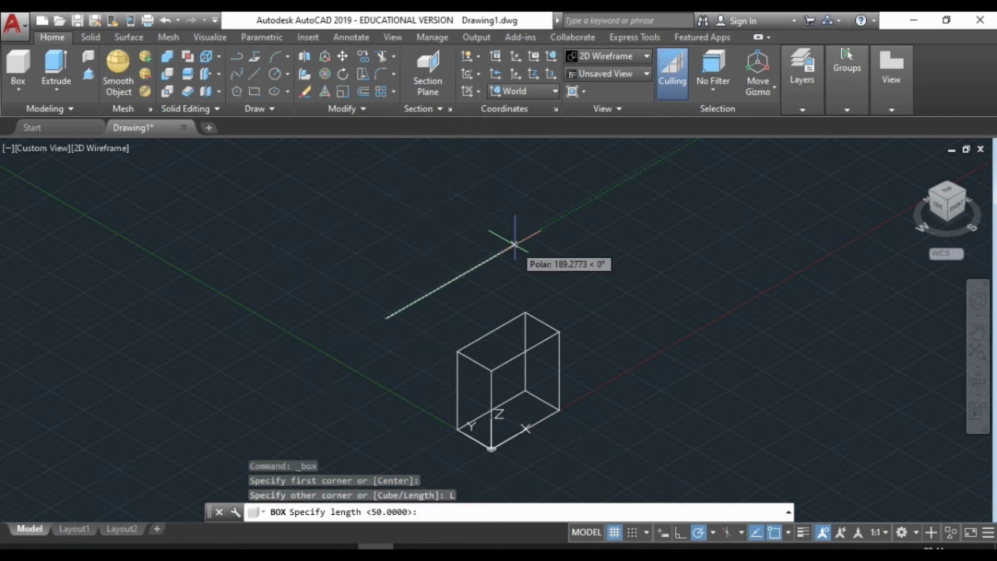
text(100)
key(Return)
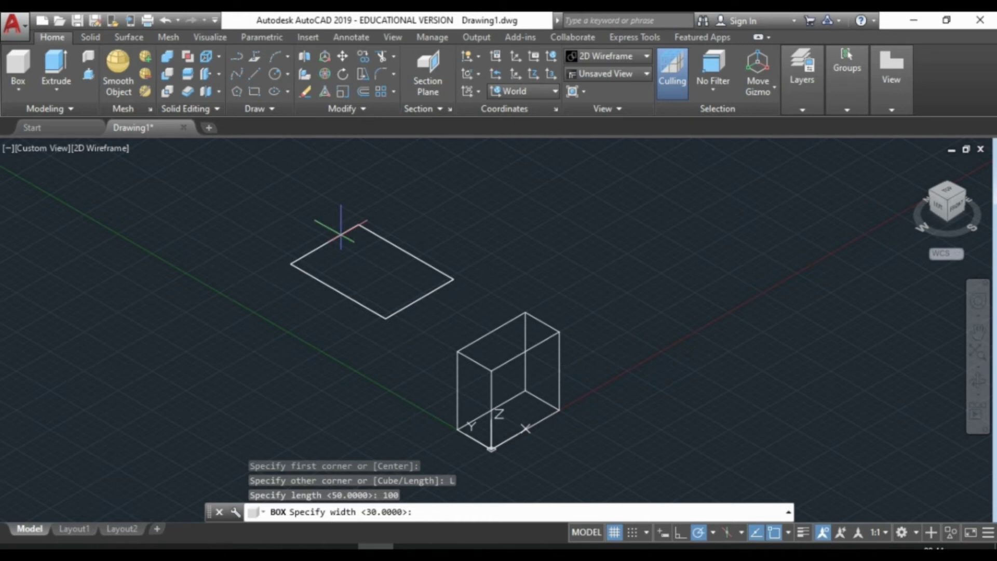
text(50)
key(Return)
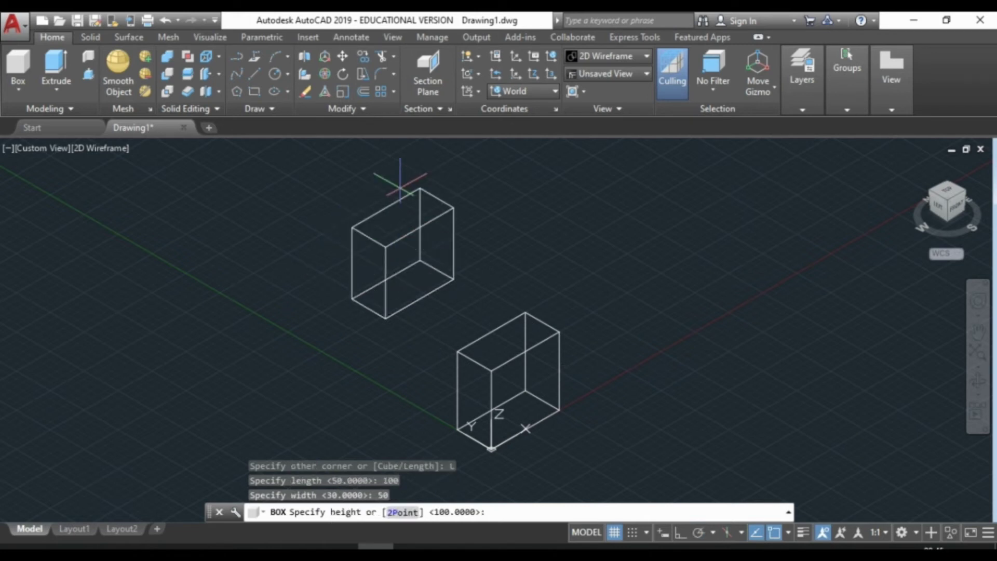
text(50)
key(Return)
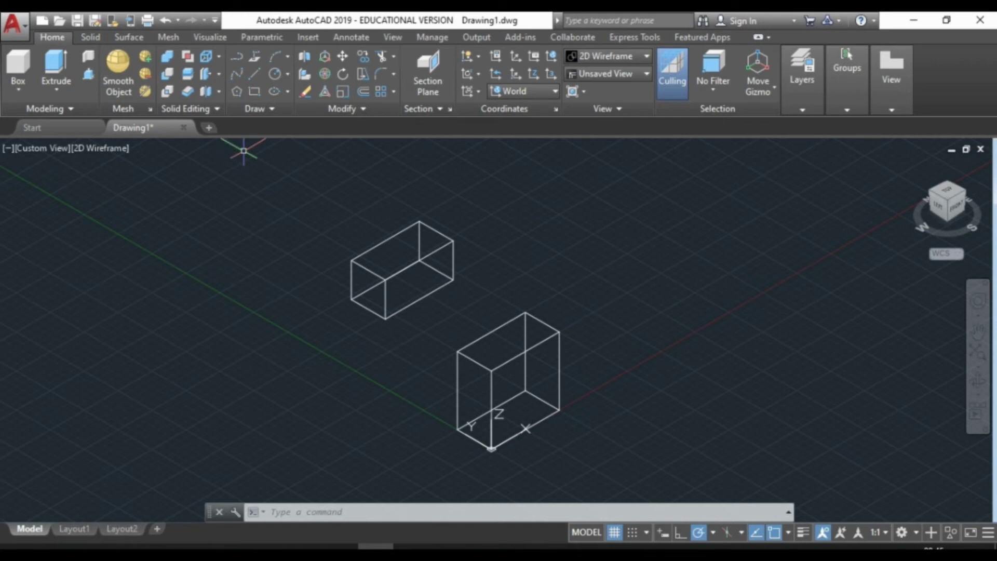
Step: Create a cylinder at a freehand center on the far side of the Y axis from the boxes, with diameter 50 and height 100
click(18, 89)
click(20, 144)
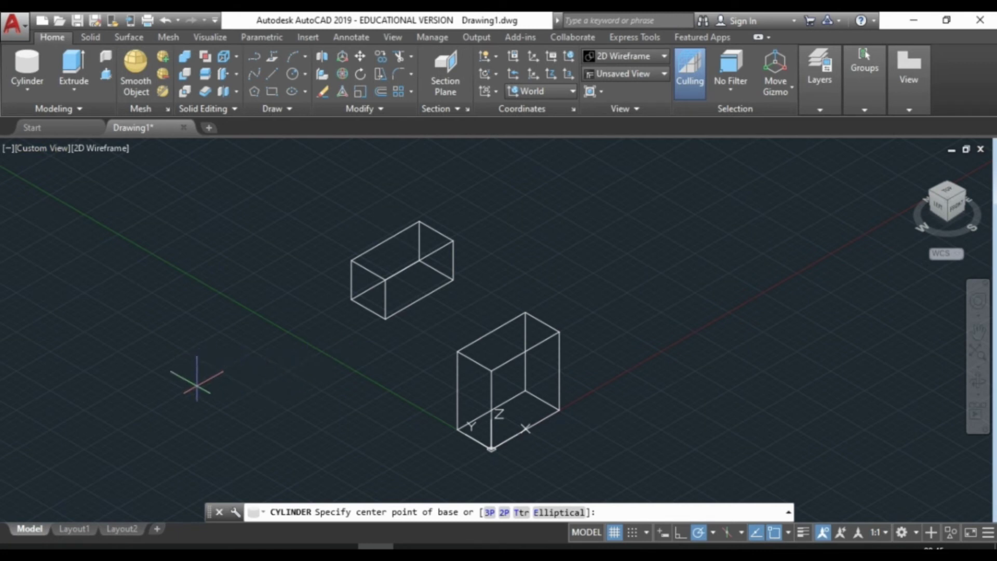
click(197, 385)
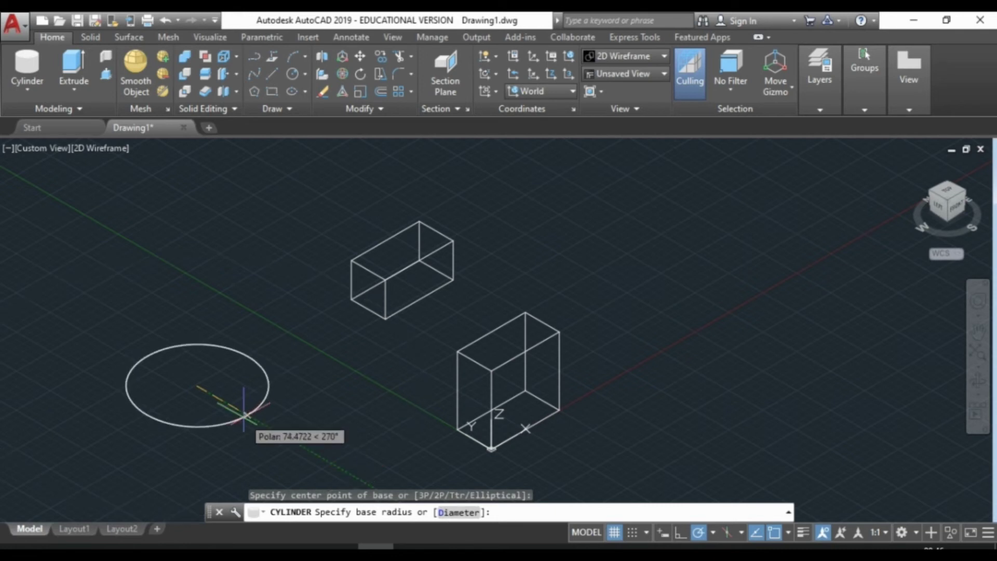
text(d)
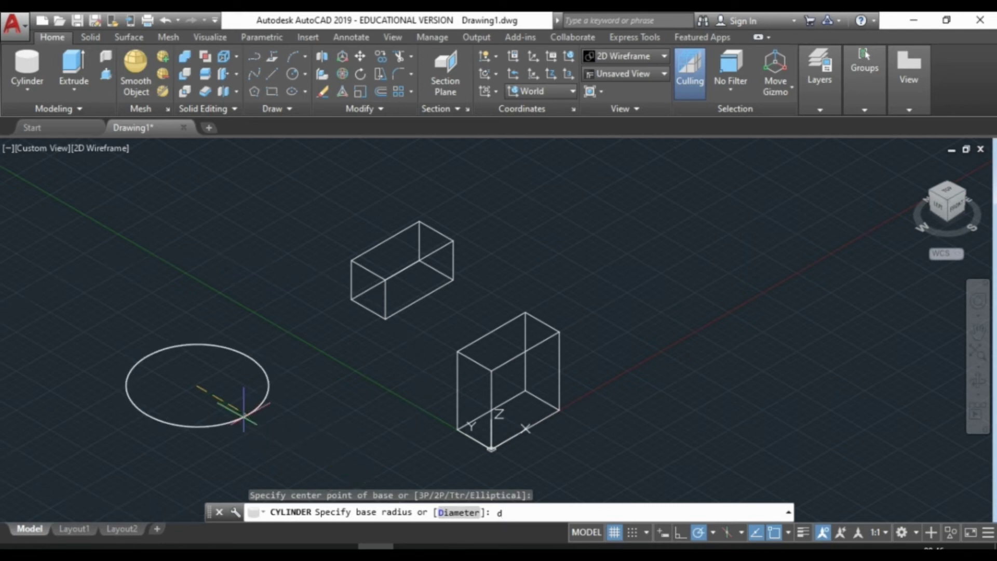
key(Return)
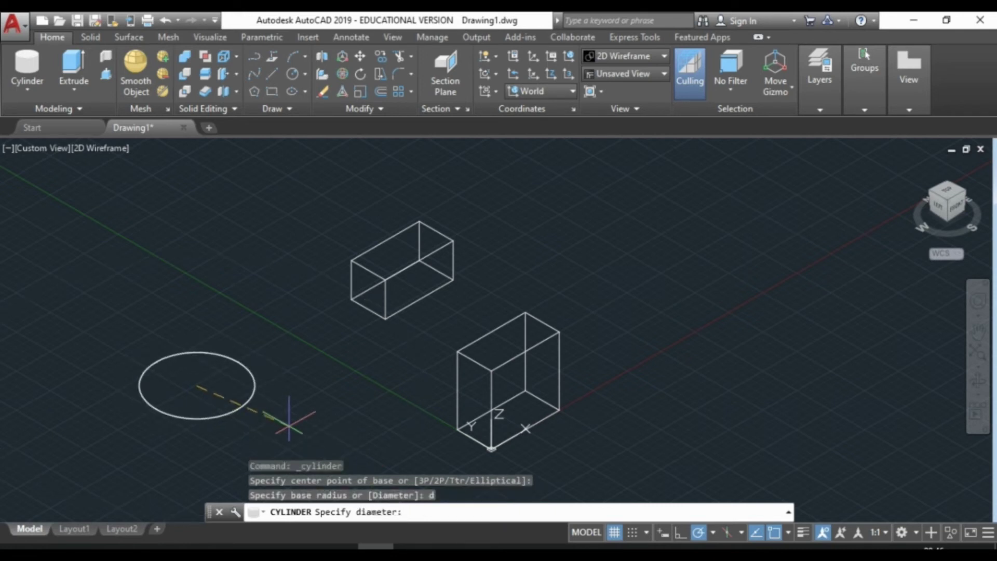
text(50)
key(Return)
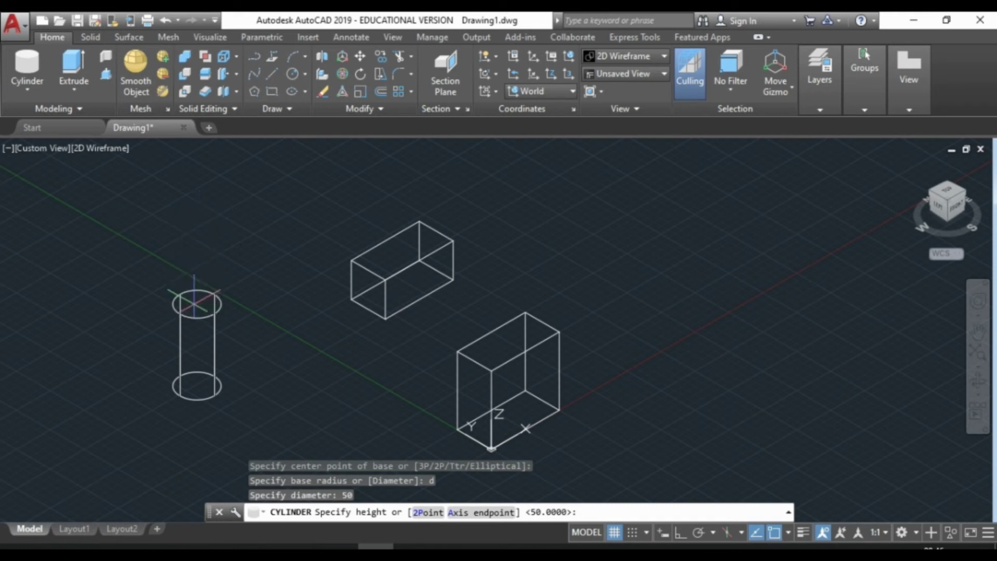
text(100)
key(Return)
Step: Create a cone at a freehand center near the X axis, beyond the boxes, with base radius 100 and height 200
click(40, 91)
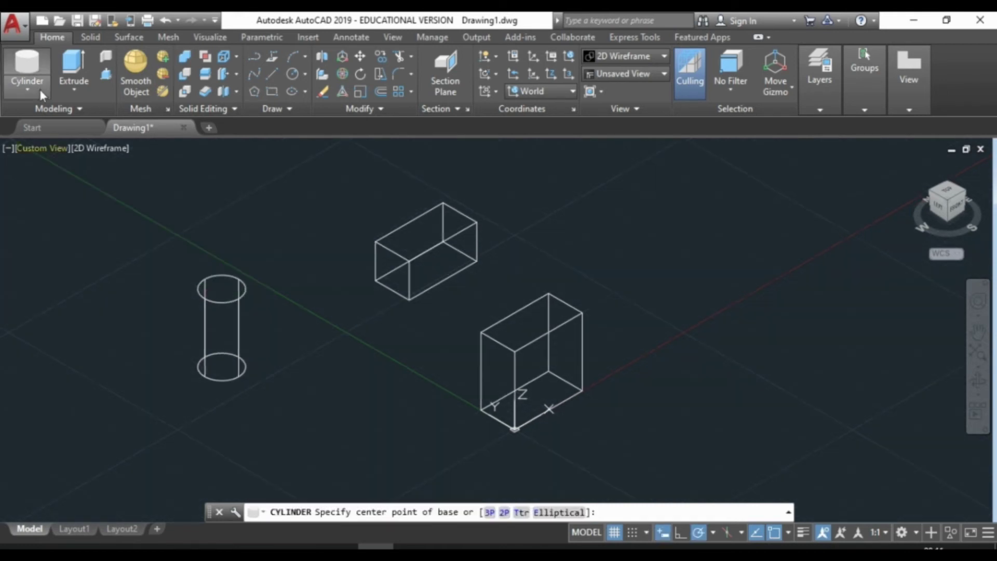
click(24, 96)
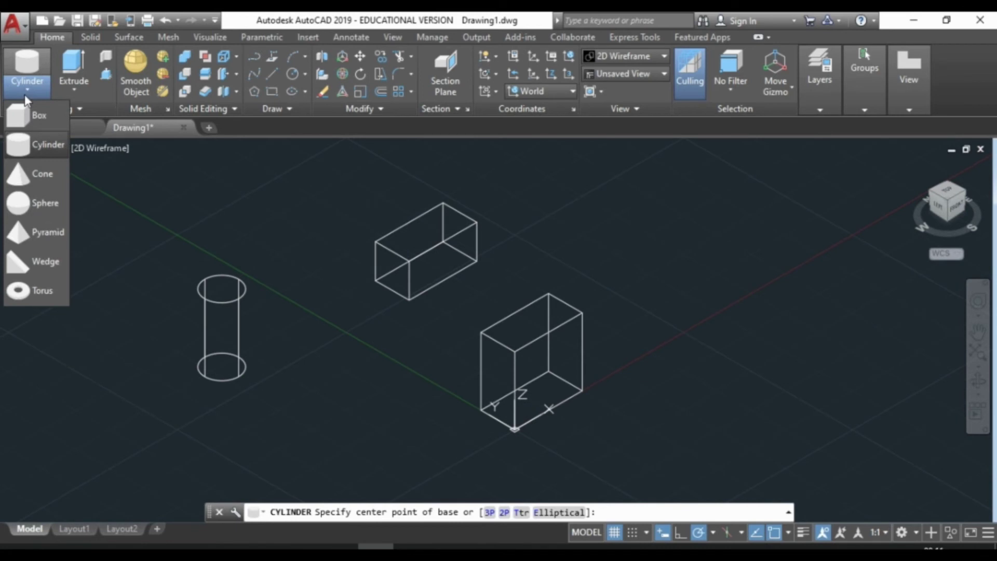
click(43, 175)
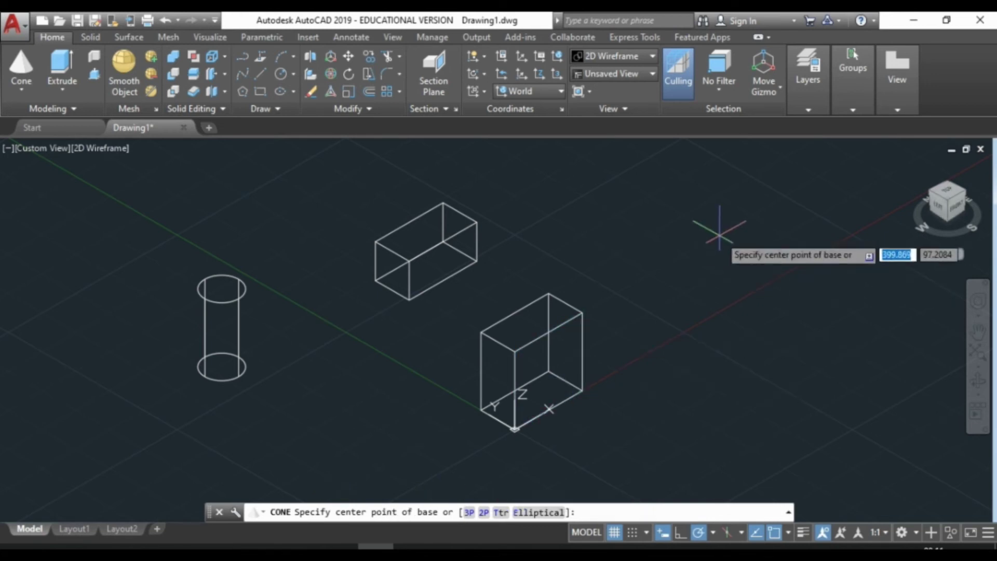
click(720, 234)
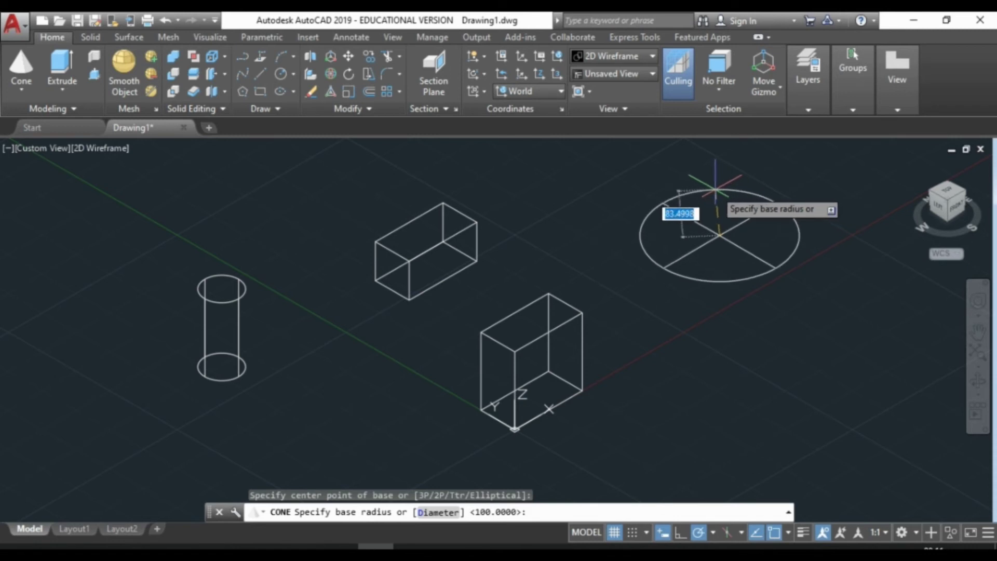
text(100)
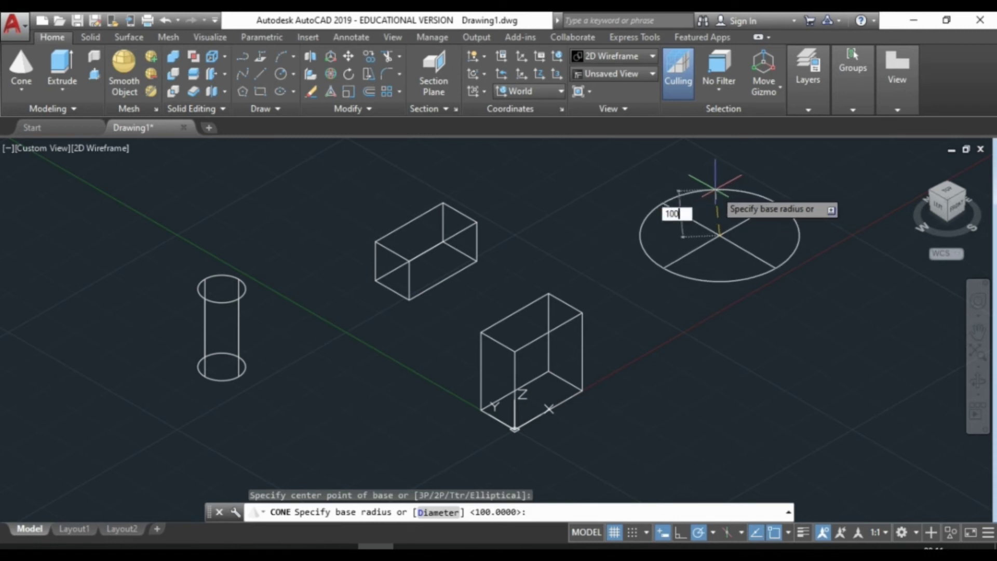
key(Return)
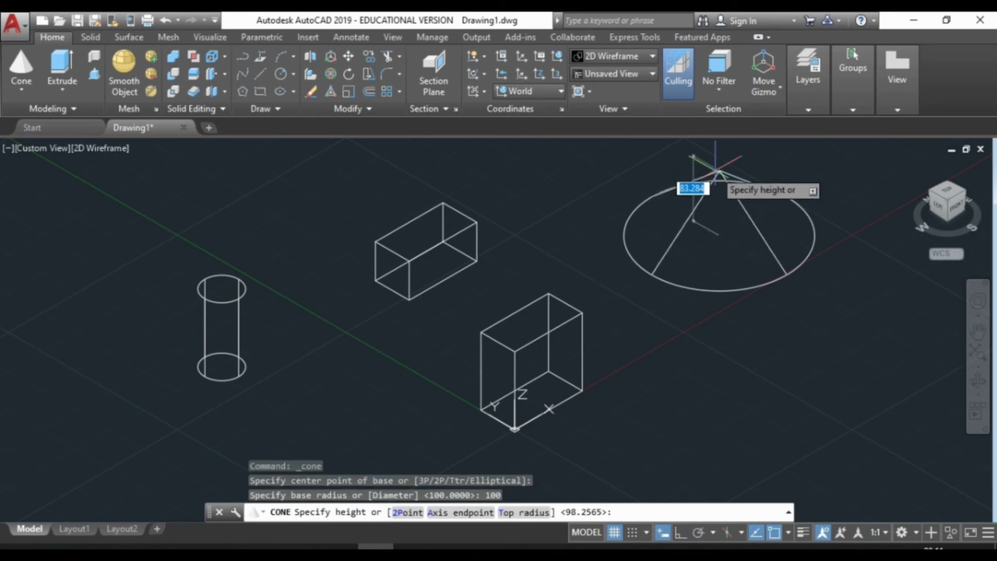
middle_drag(703, 178, 544, 306)
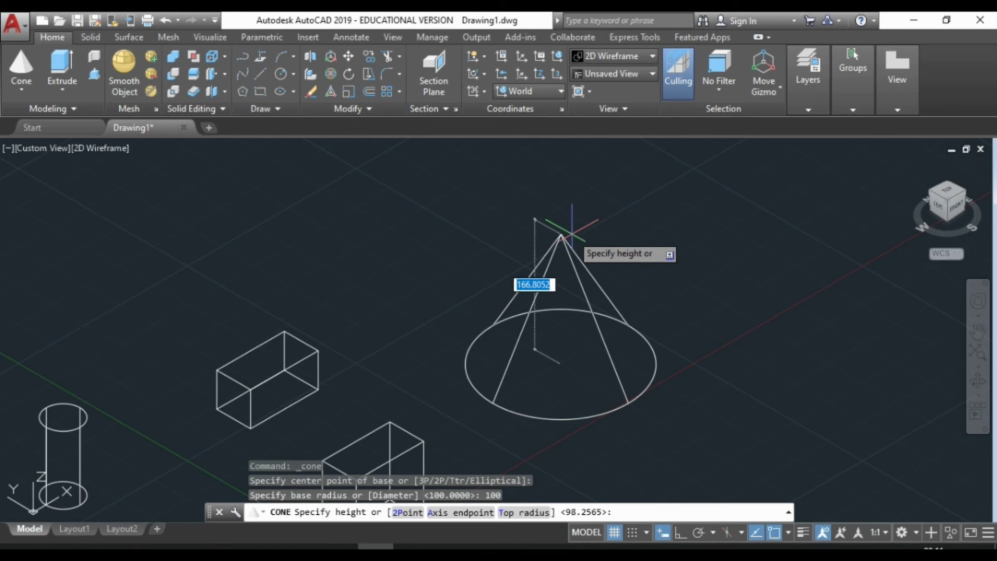
text(200)
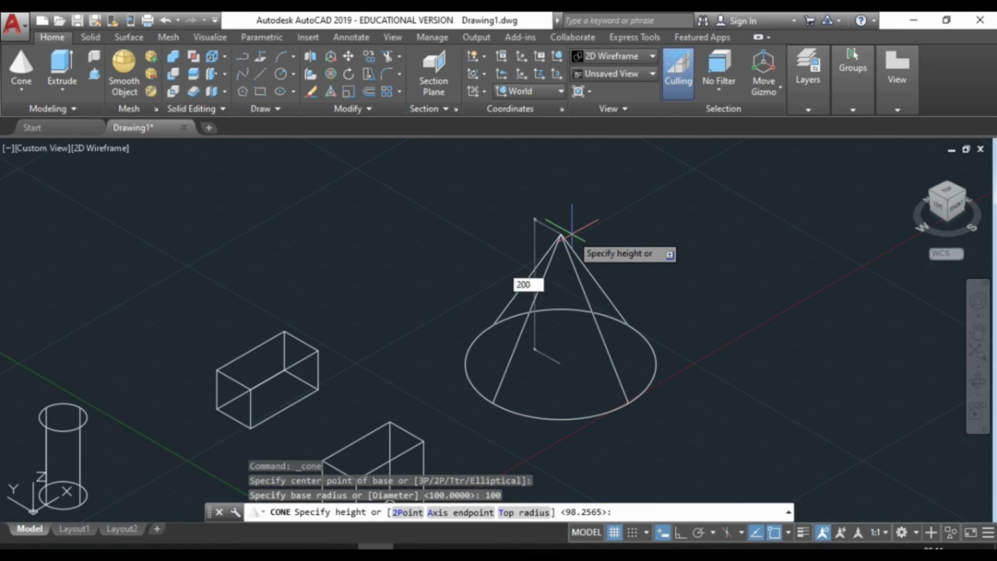
key(Return)
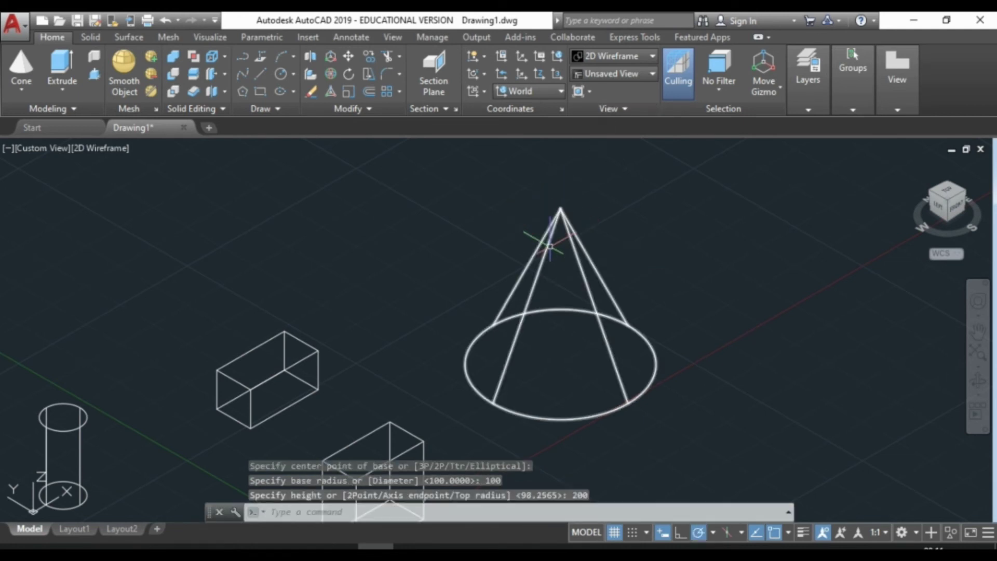
Step: Create a sphere with radius 100 at a freehand center in the empty area behind the second box
click(31, 92)
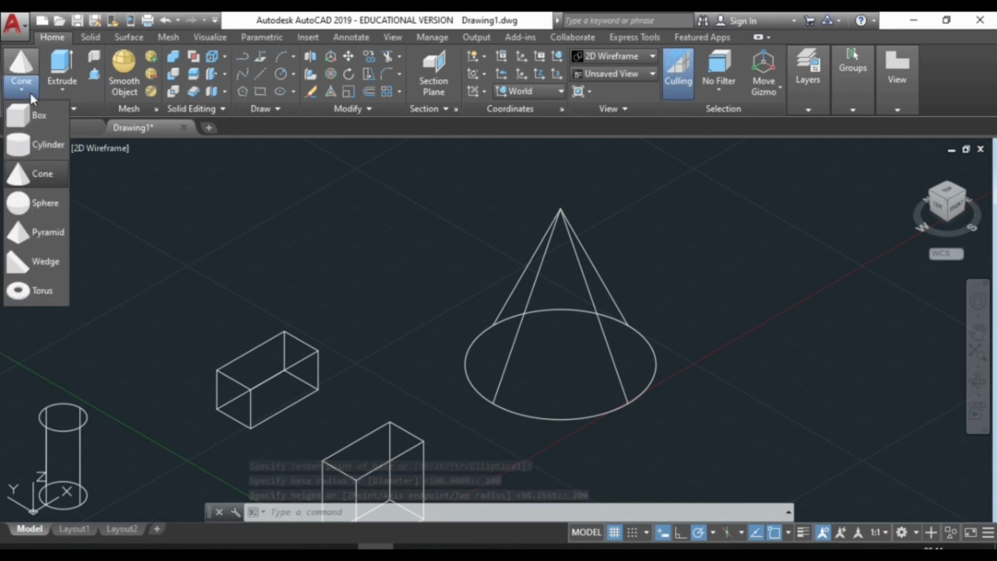
click(38, 204)
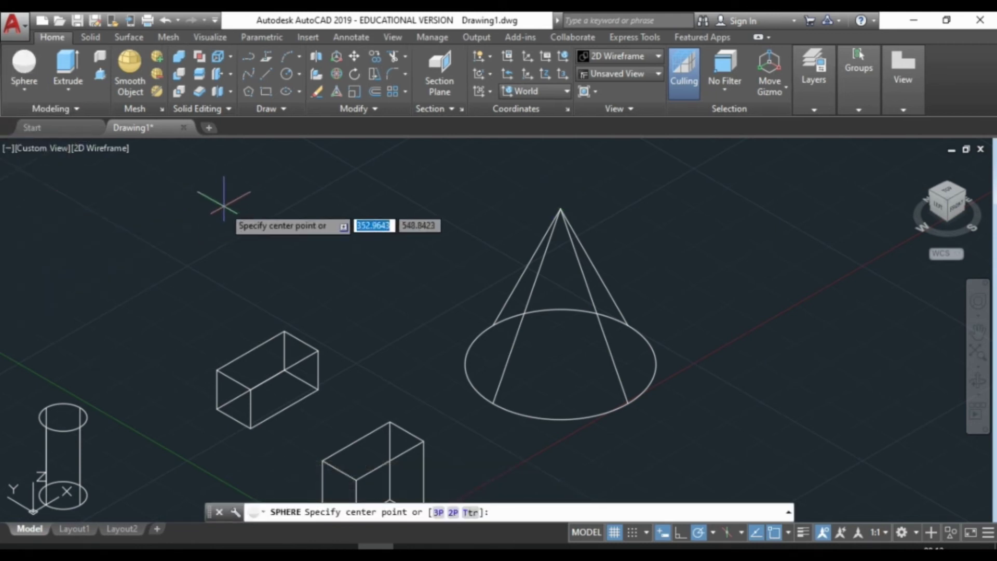
middle_drag(224, 204, 345, 285)
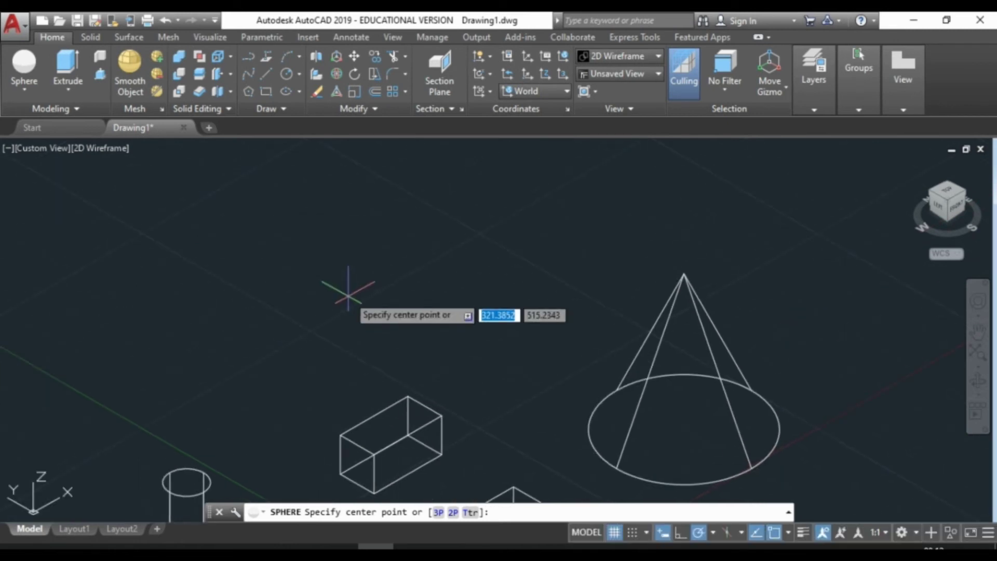
click(324, 253)
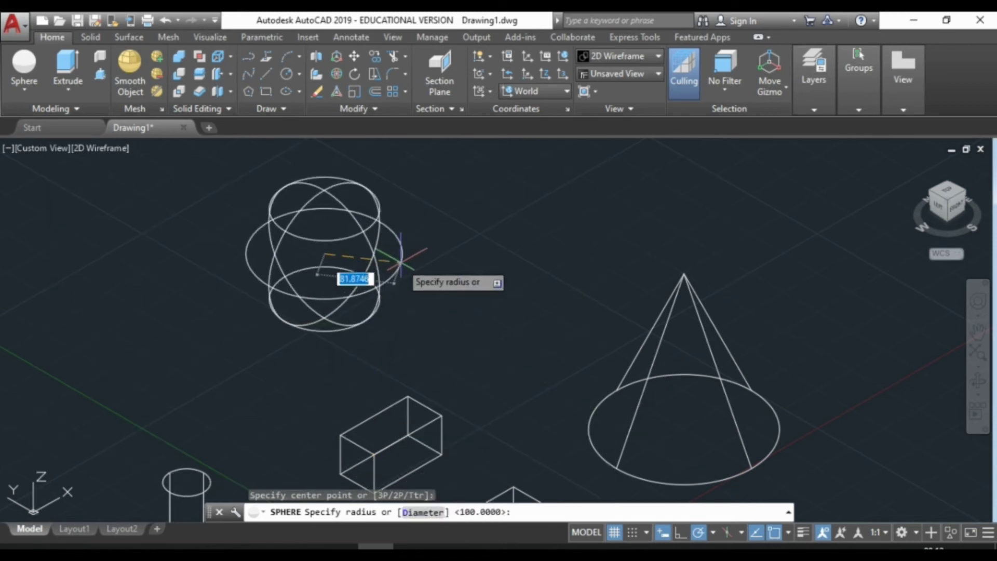
text(100)
key(Return)
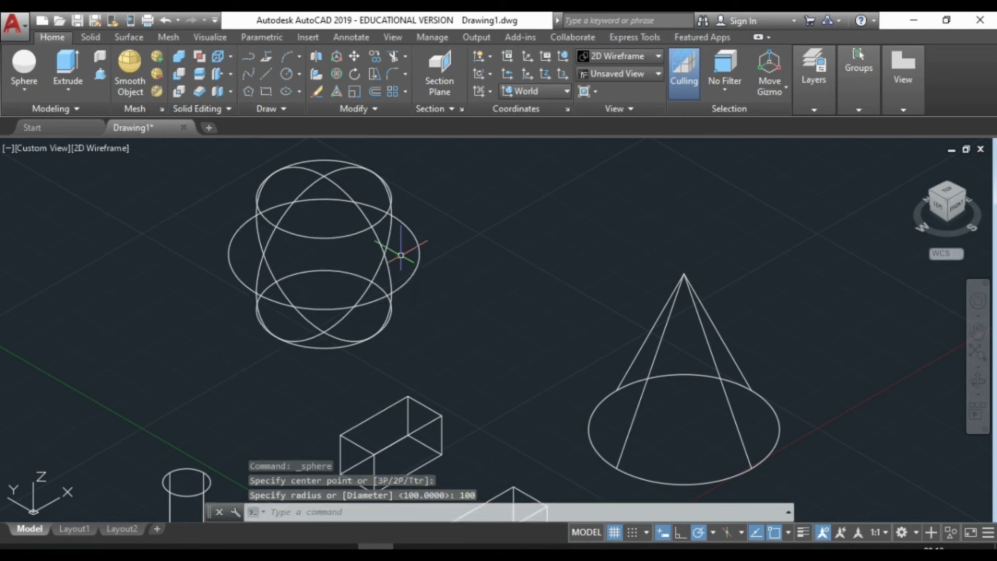
Step: Create a circumscribed four-sided pyramid at a freehand center across the Y axis, beyond the cylinder, with base radius 100 and height 200
scroll(468, 273, down, 3)
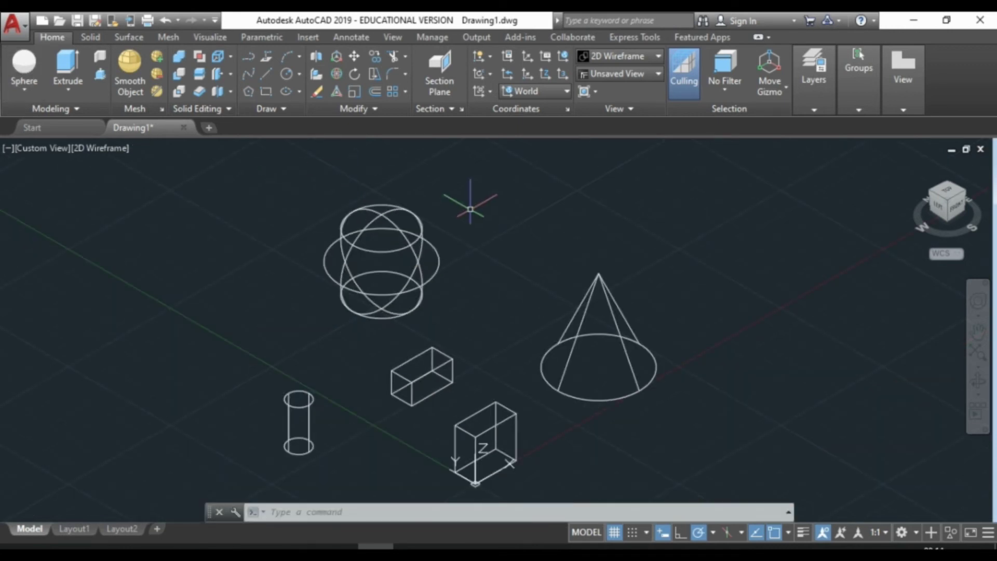
click(24, 93)
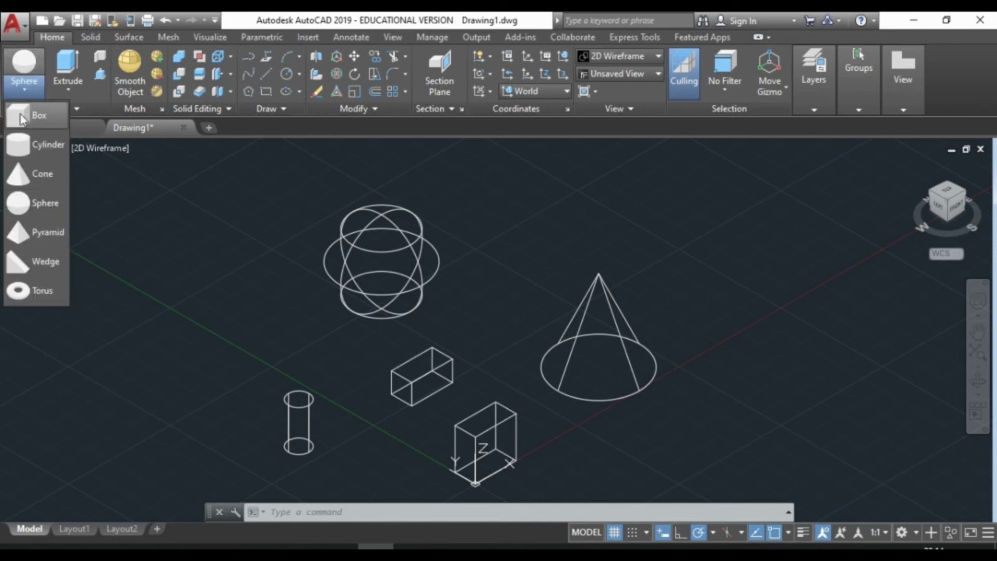
click(32, 232)
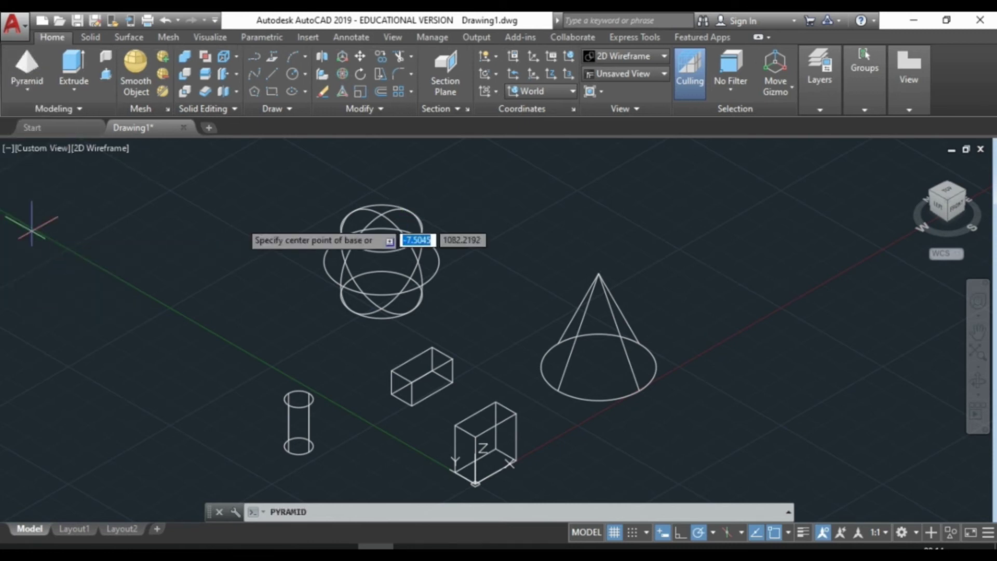
click(83, 290)
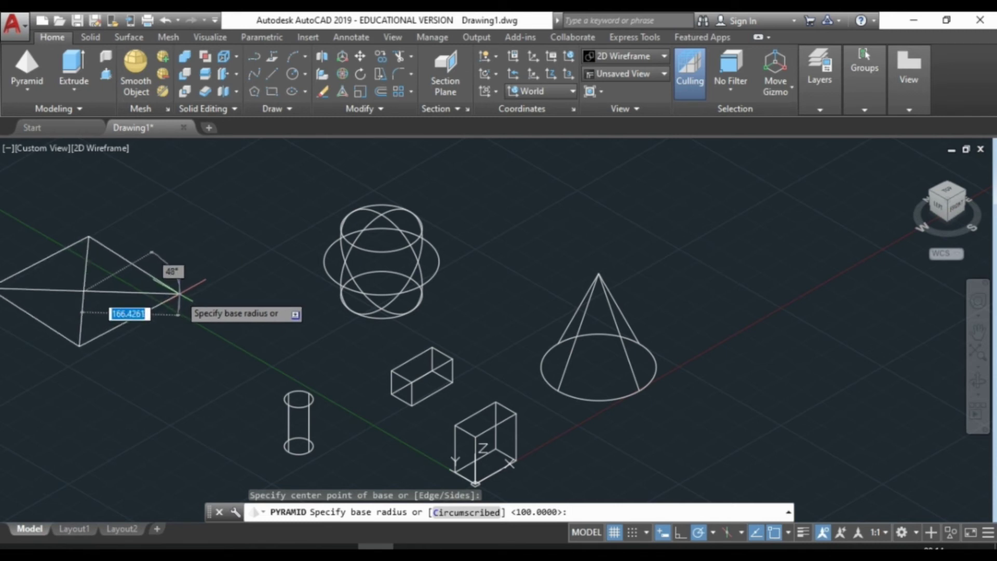
click(452, 513)
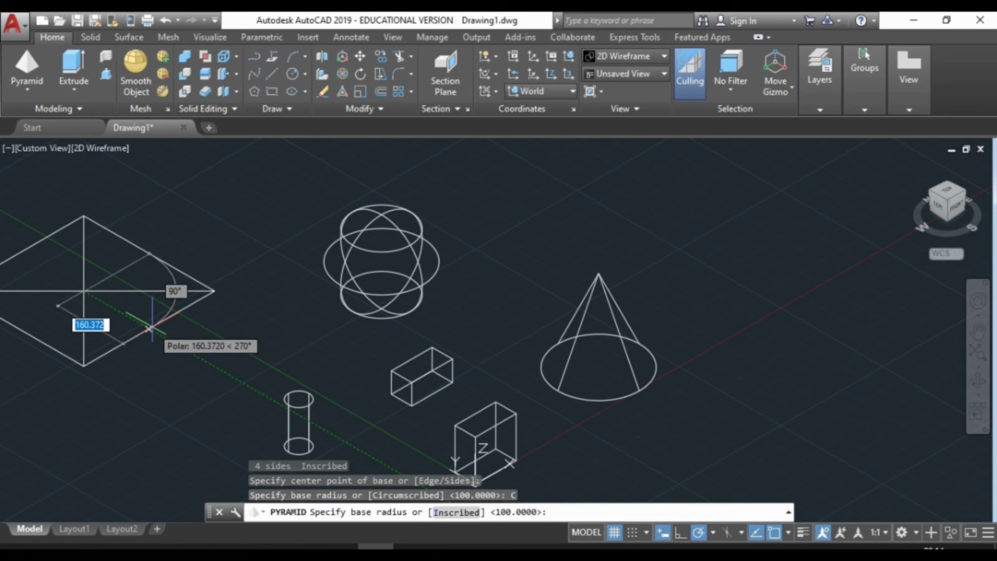
text(100)
key(Return)
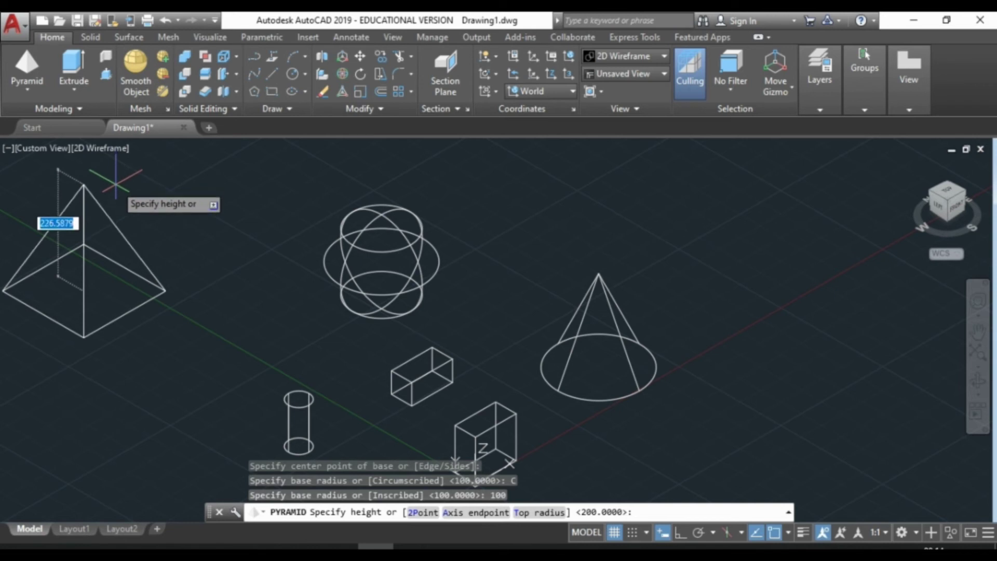
text(200)
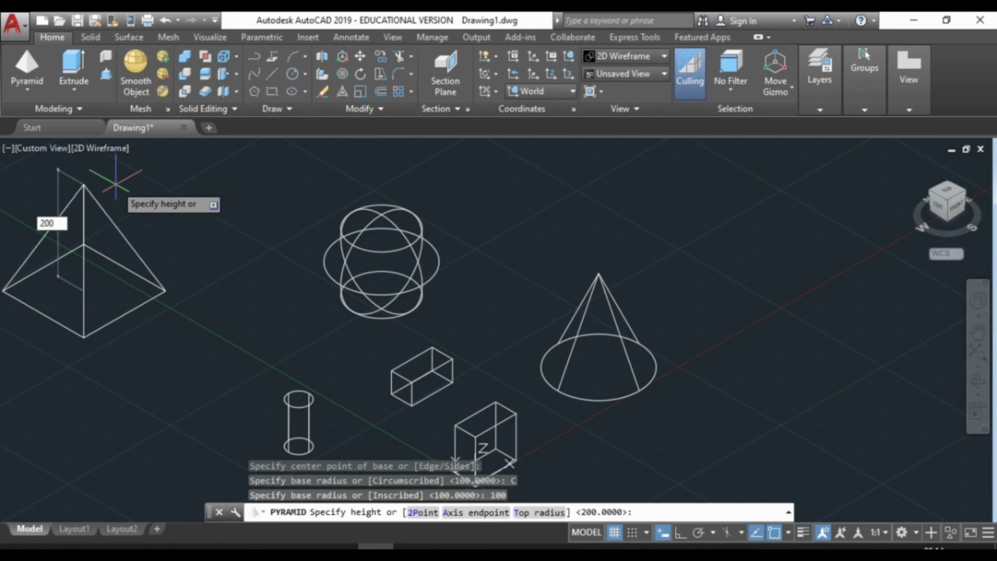
key(Return)
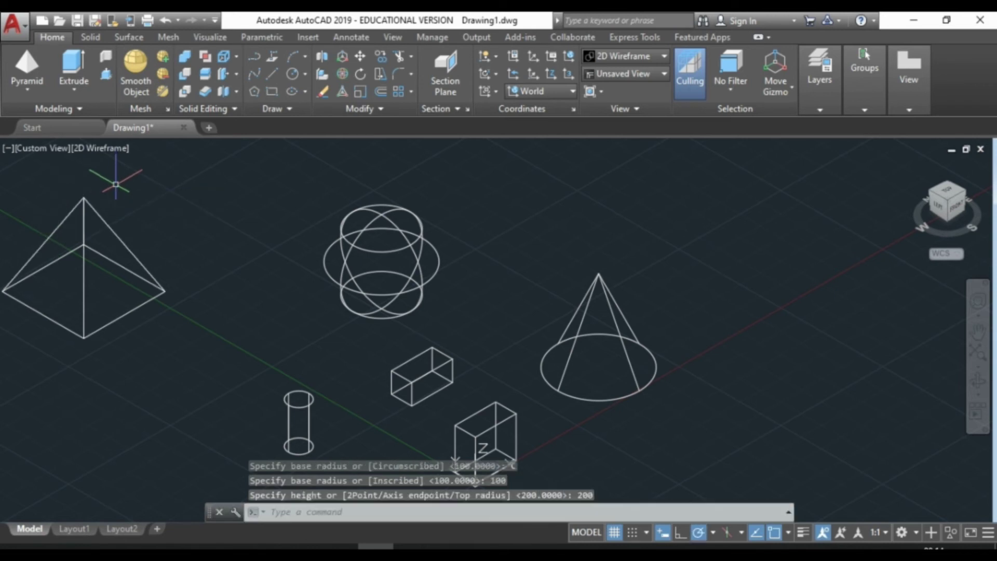
click(18, 89)
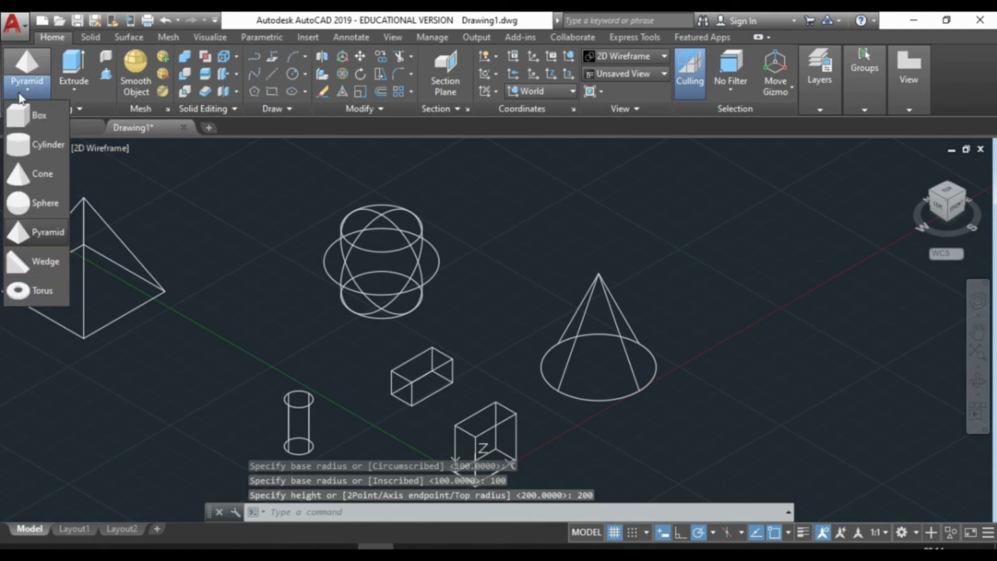
click(41, 263)
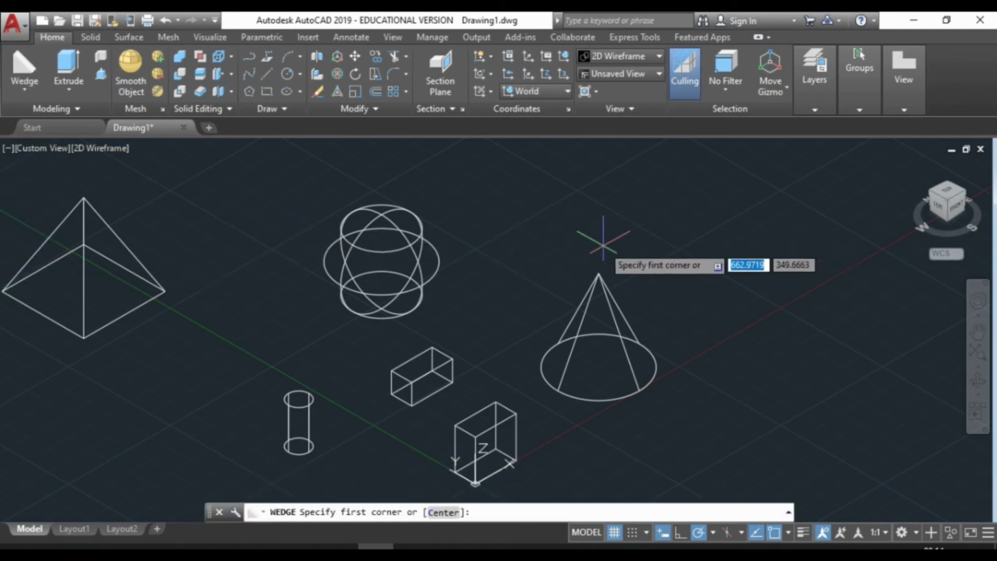
click(577, 217)
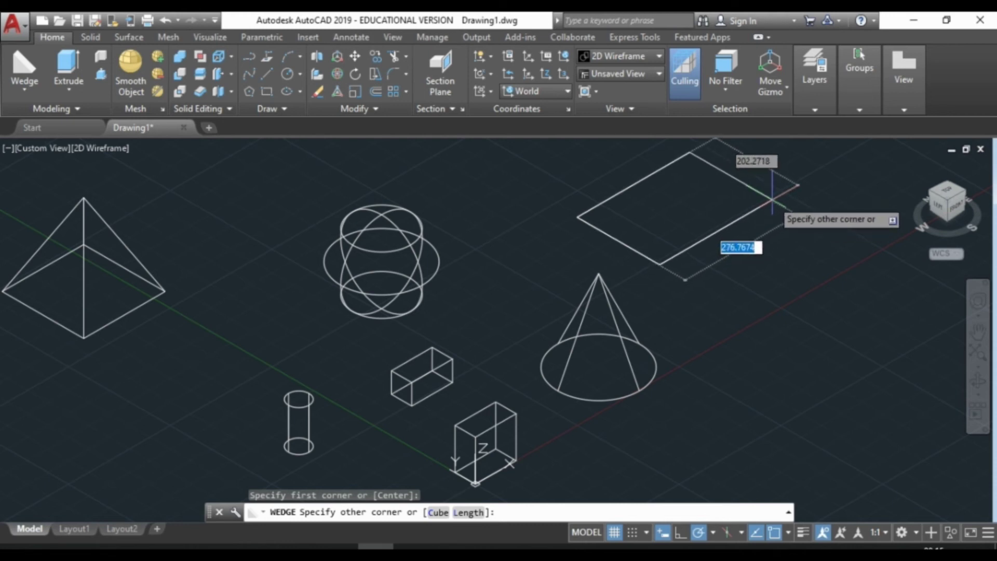
text(@)
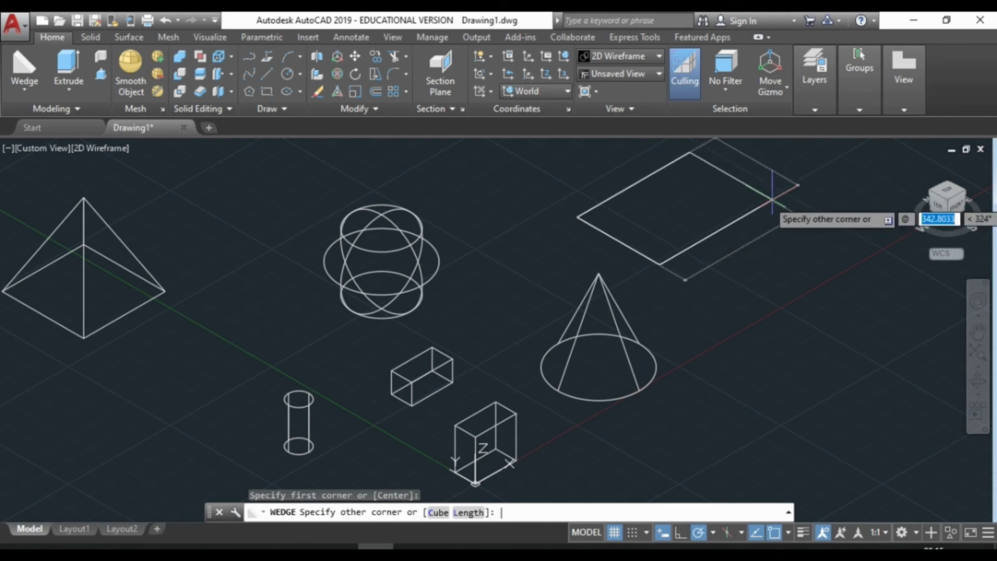
text(100)
key(Tab)
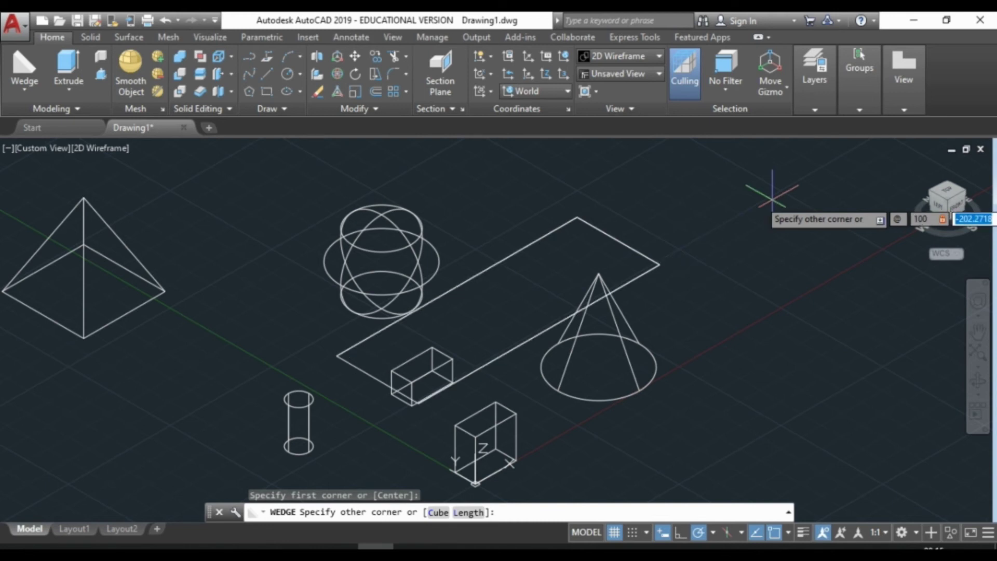
text(50)
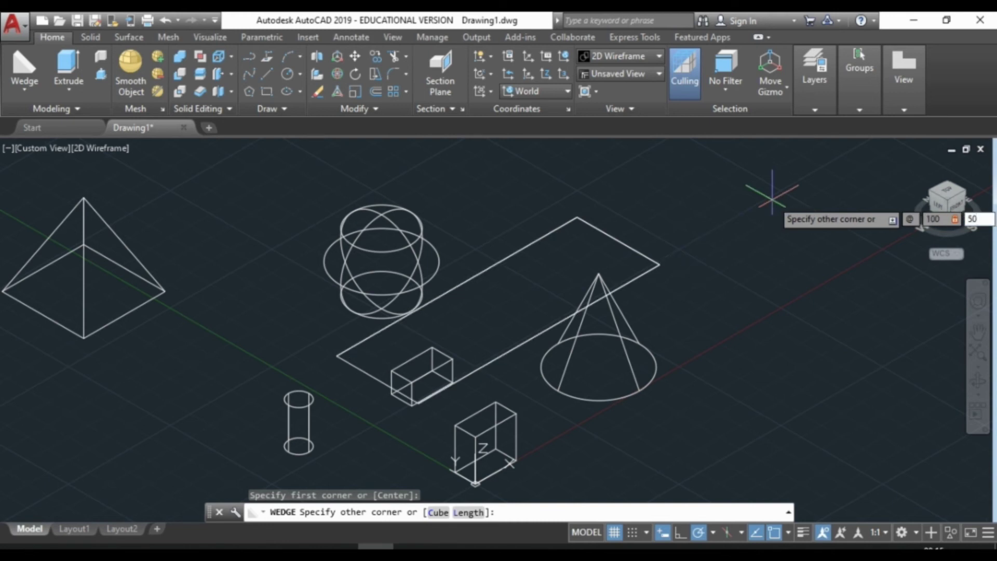
key(Return)
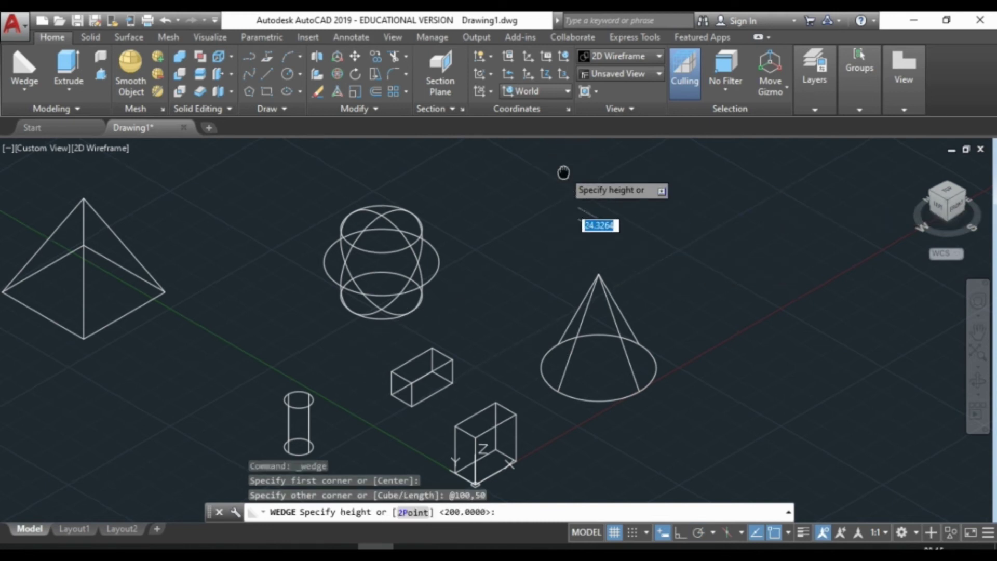
mouse_move(563, 172)
middle_down()
mouse_move(519, 245)
mouse_move(509, 243)
middle_up()
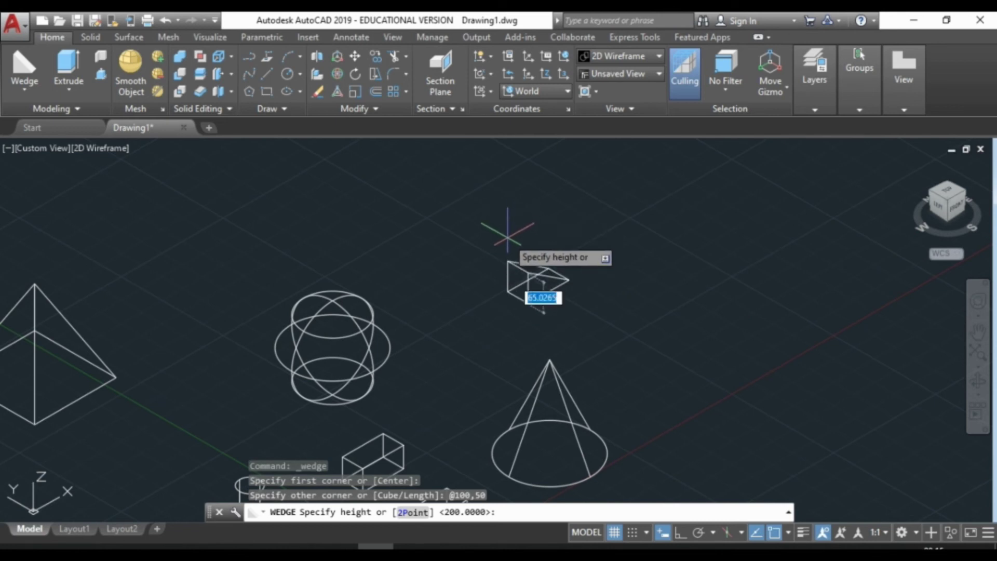
text(50)
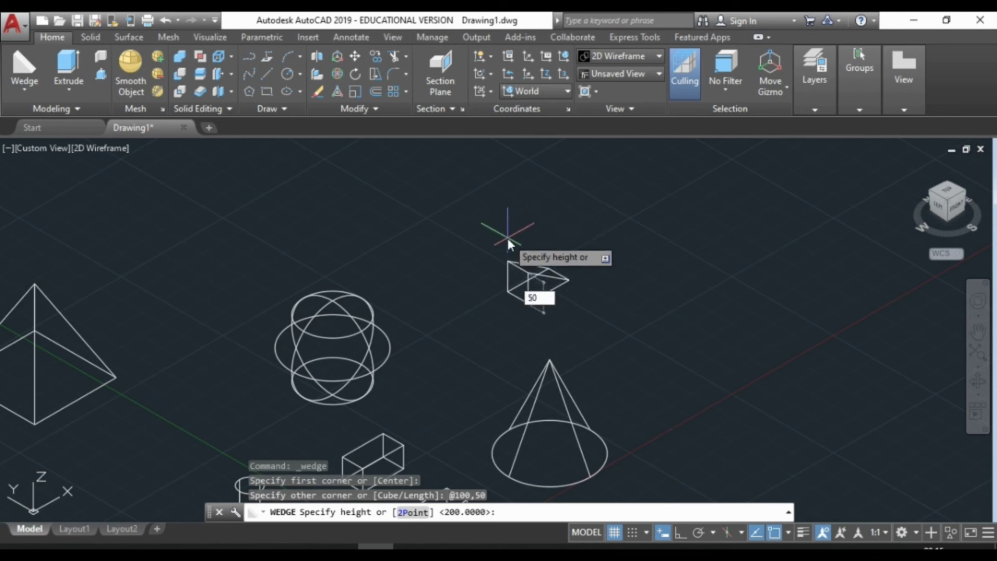
key(Return)
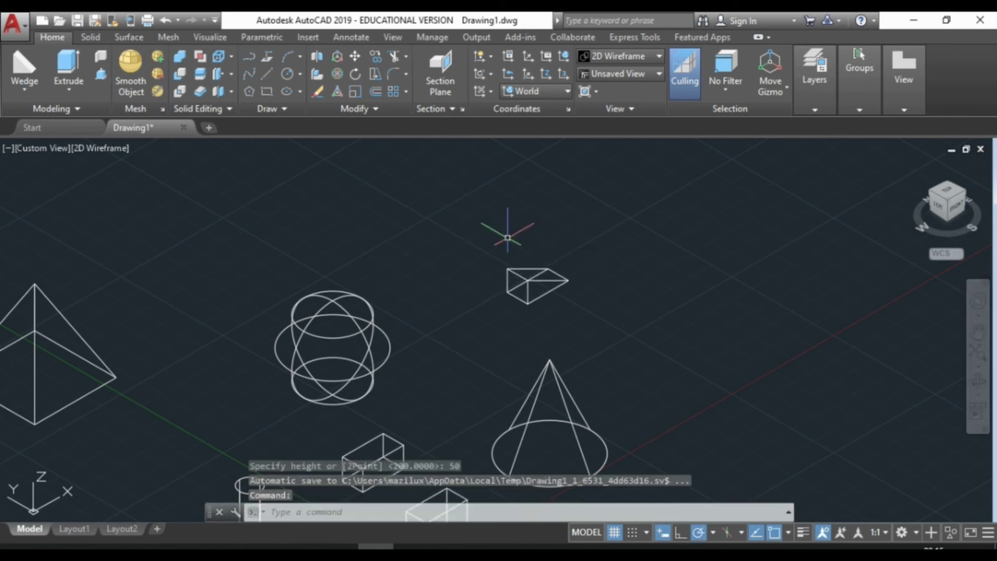
Step: Create a torus at a freehand center beside the wedge, behind the cone, with radius 150 and tube radius 25
click(32, 93)
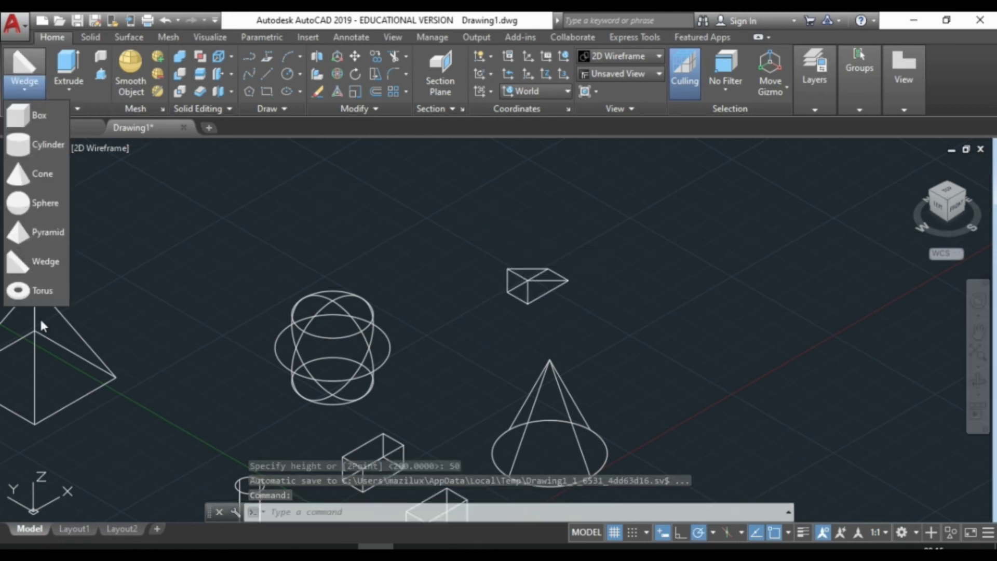
click(42, 289)
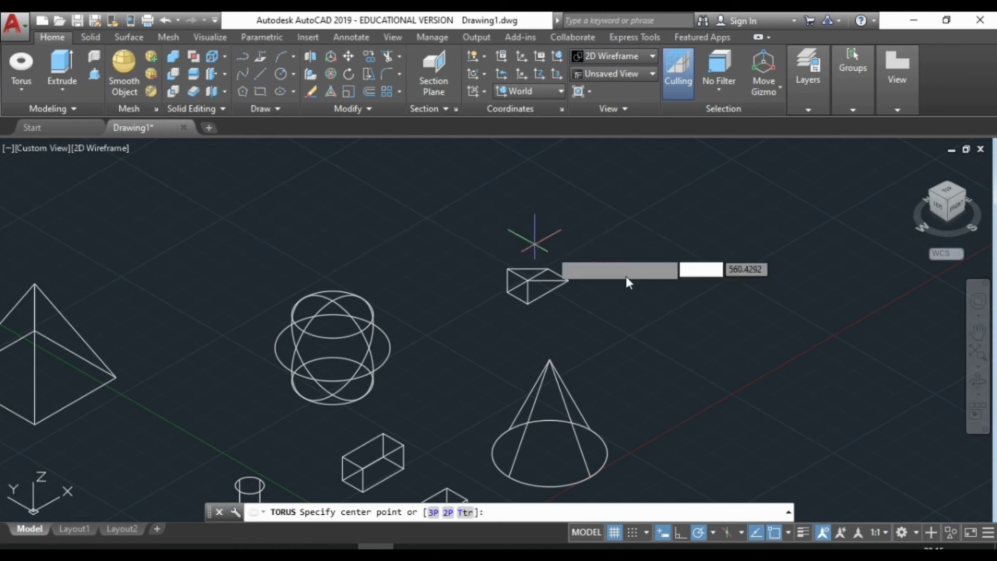
click(677, 300)
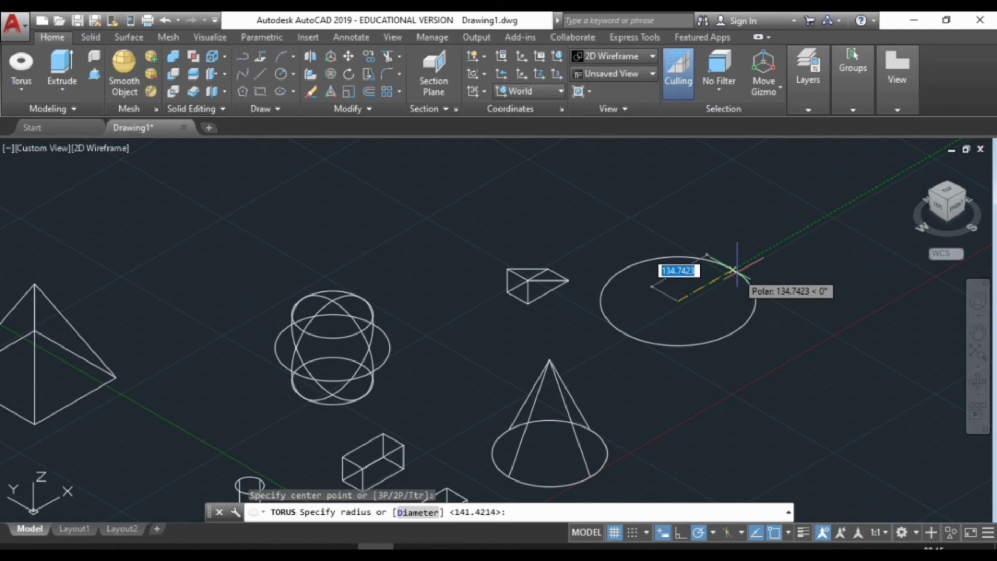
text(150)
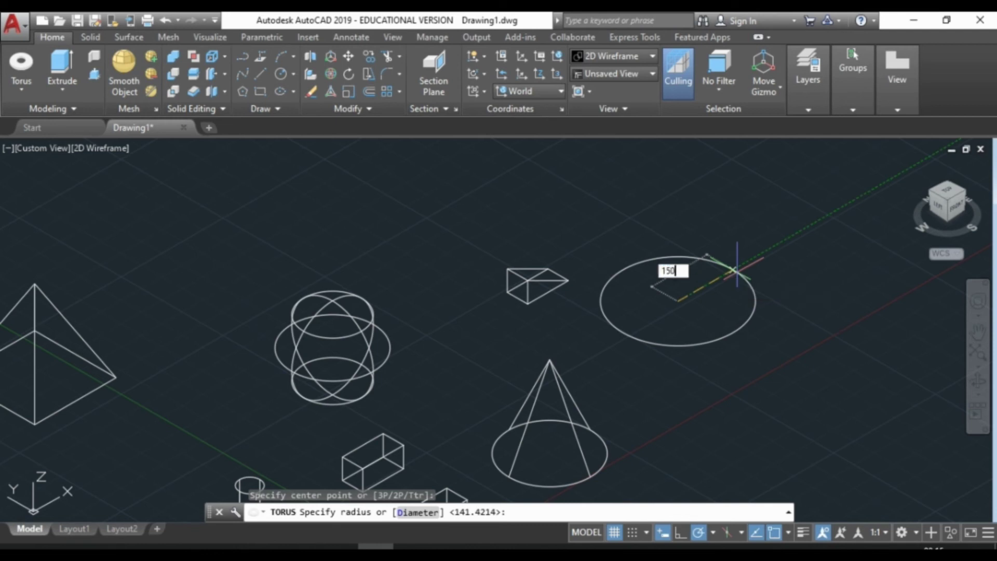
key(Return)
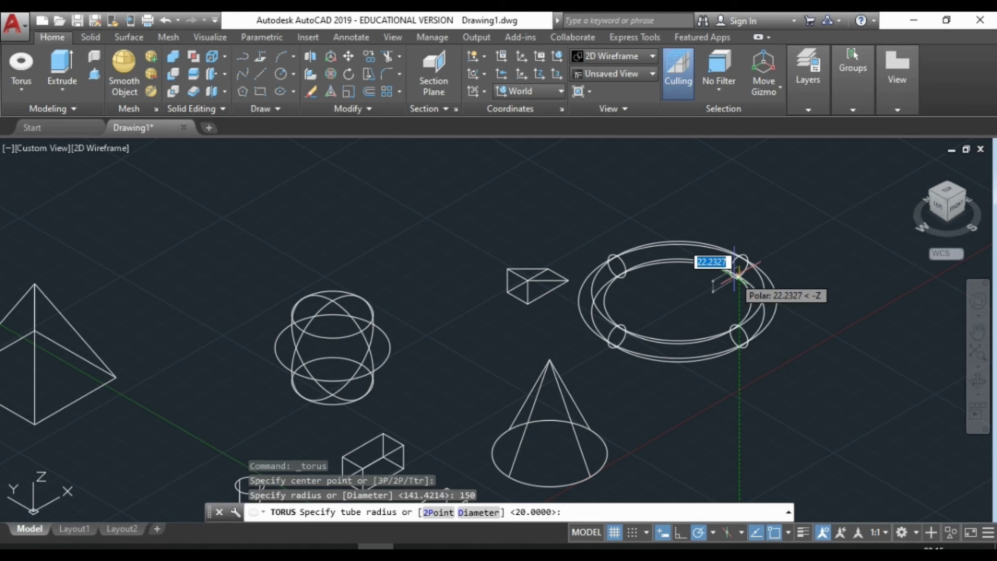
text(2)
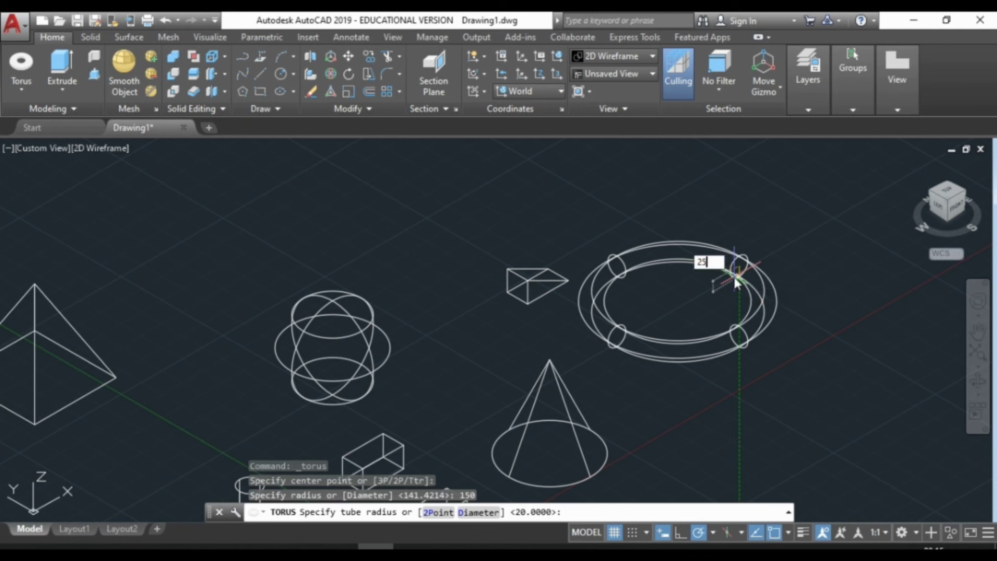
text(5)
key(Return)
scroll(576, 255, down, 3)
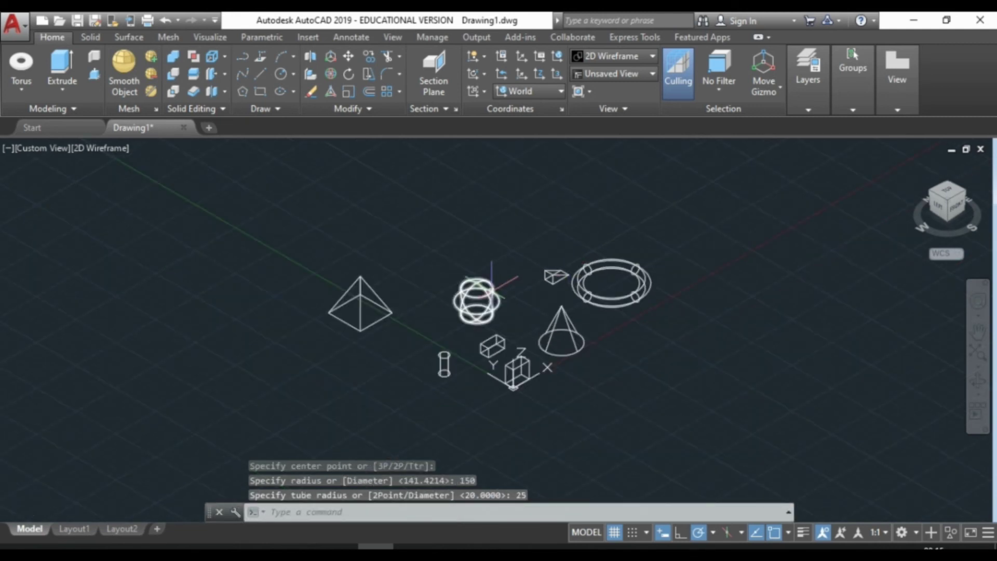
scroll(444, 316, up, 1)
middle_drag(433, 300, 398, 309)
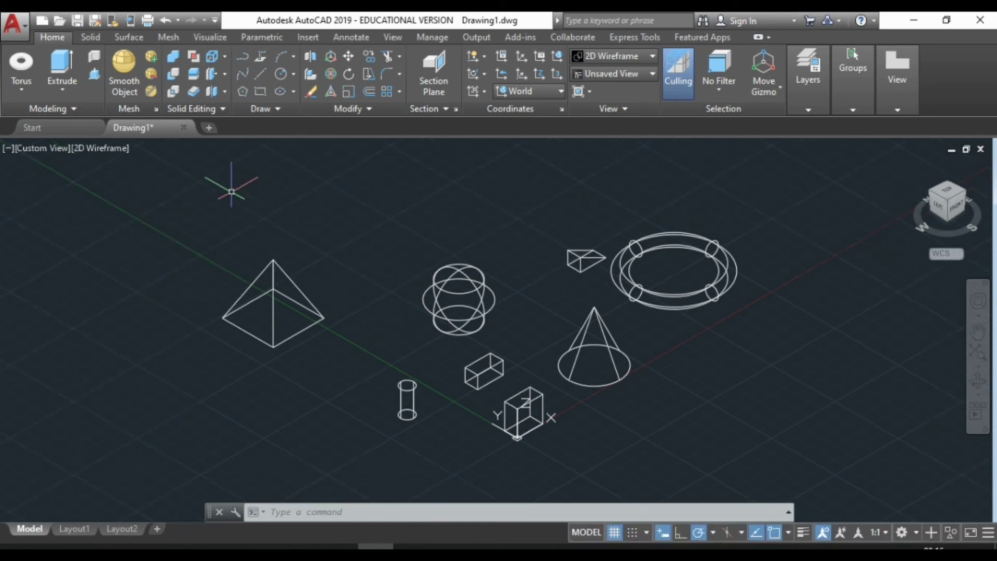
Step: Preview the solids in the Shaded visual style and switch the display to the Conceptual visual style
click(649, 58)
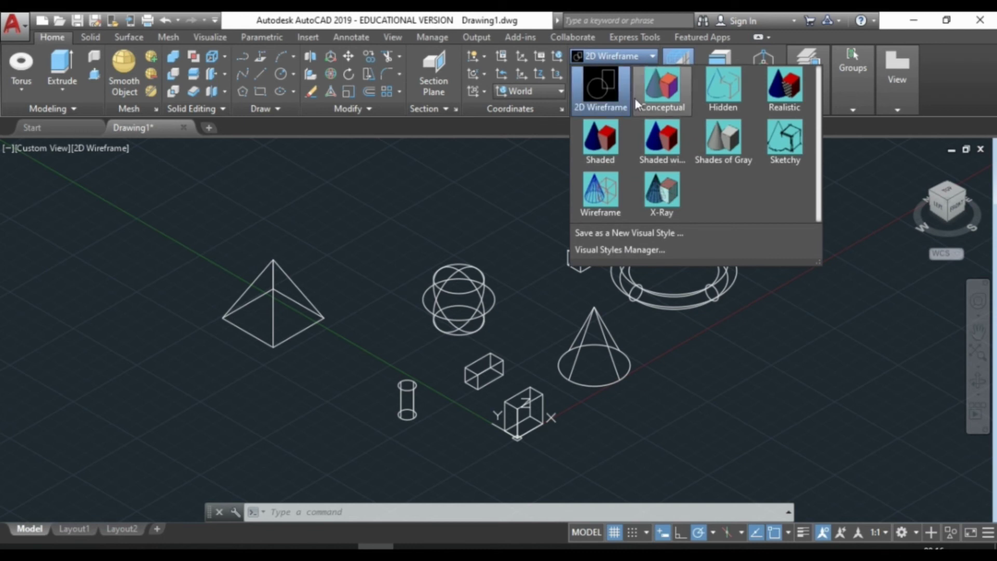
click(613, 154)
scroll(592, 291, up, 2)
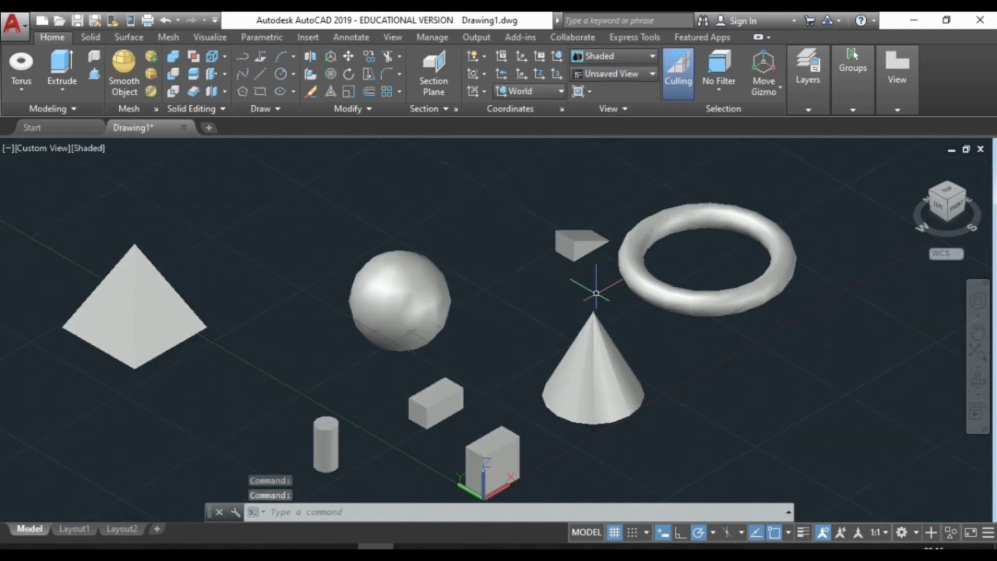
scroll(596, 293, down, 3)
click(650, 57)
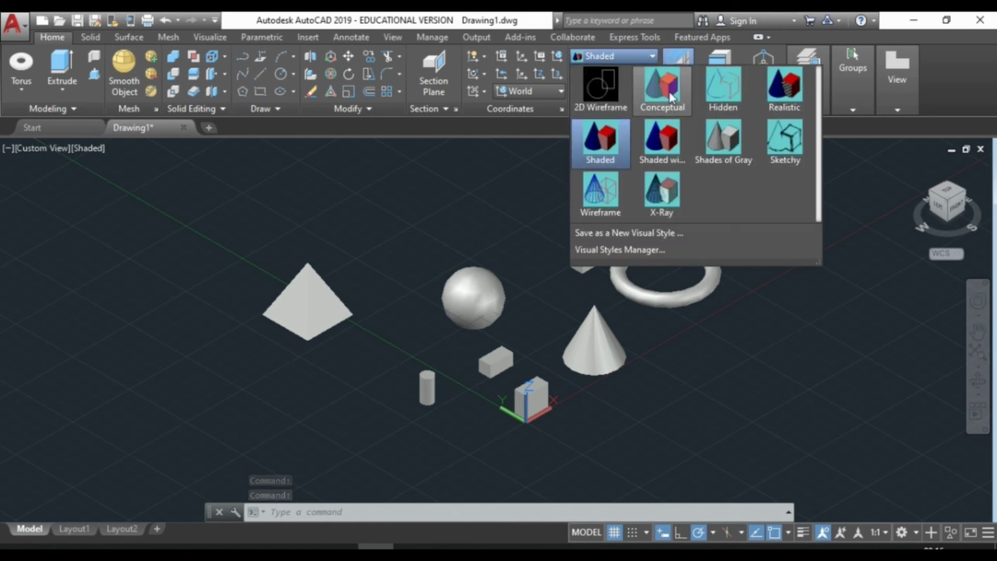
click(667, 88)
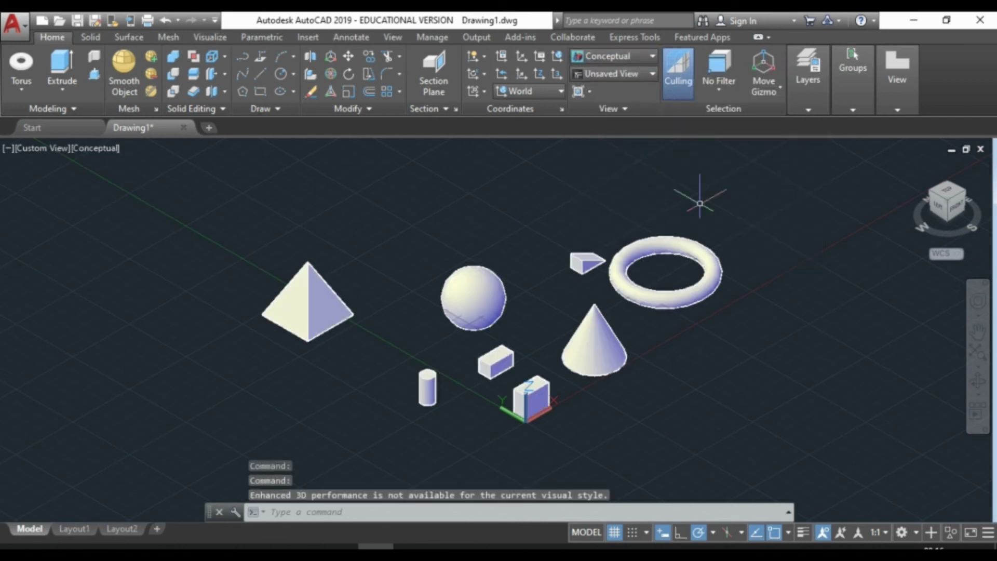
Step: Orbit around the solids to inspect them from the left side and return to the home view
click(978, 382)
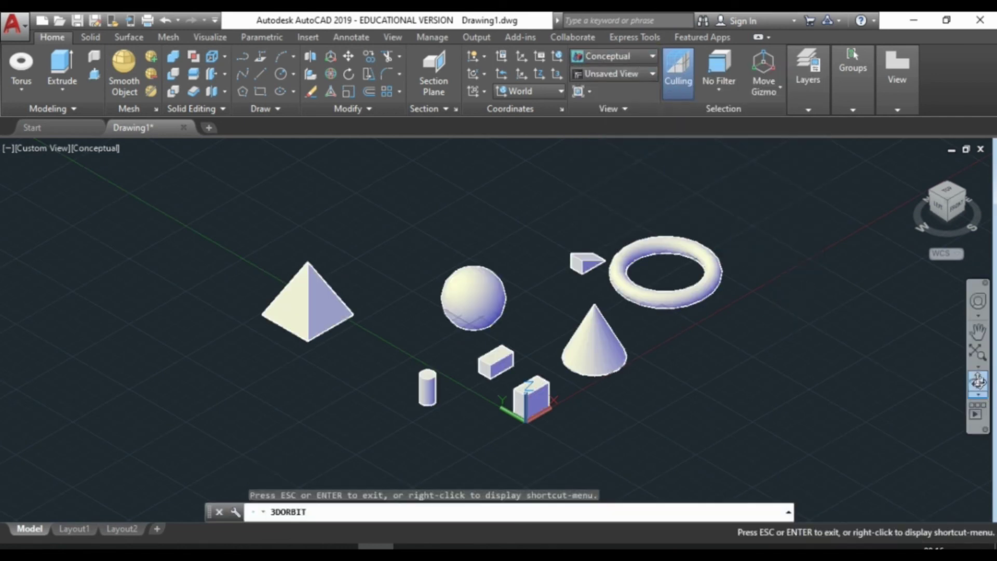
drag(828, 354, 287, 319)
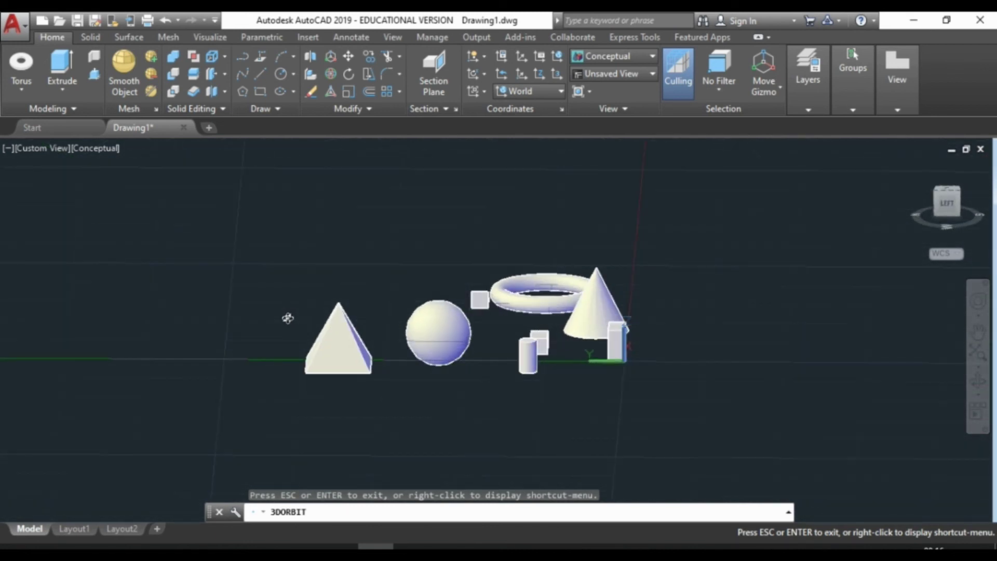
right_click(680, 245)
click(699, 255)
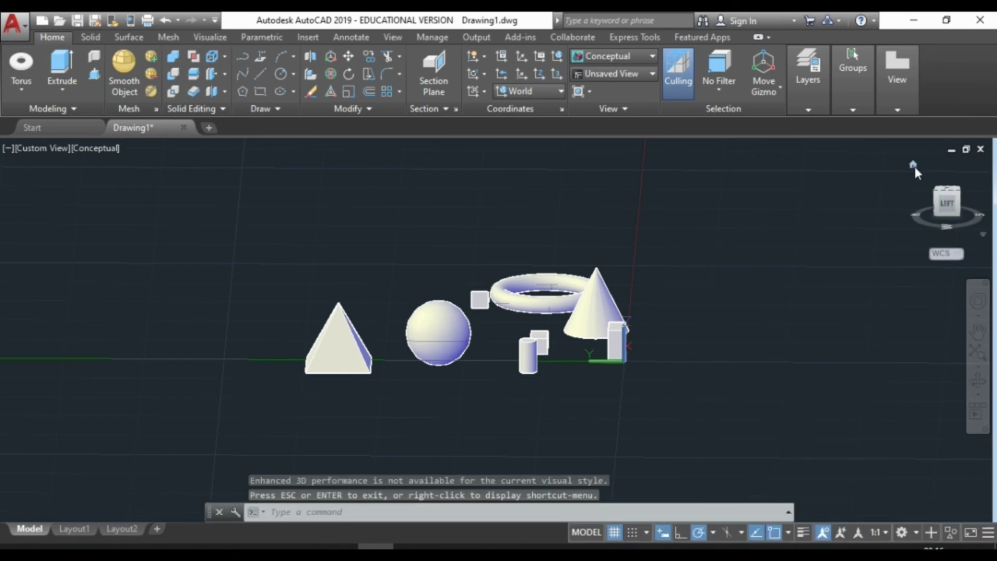
click(913, 165)
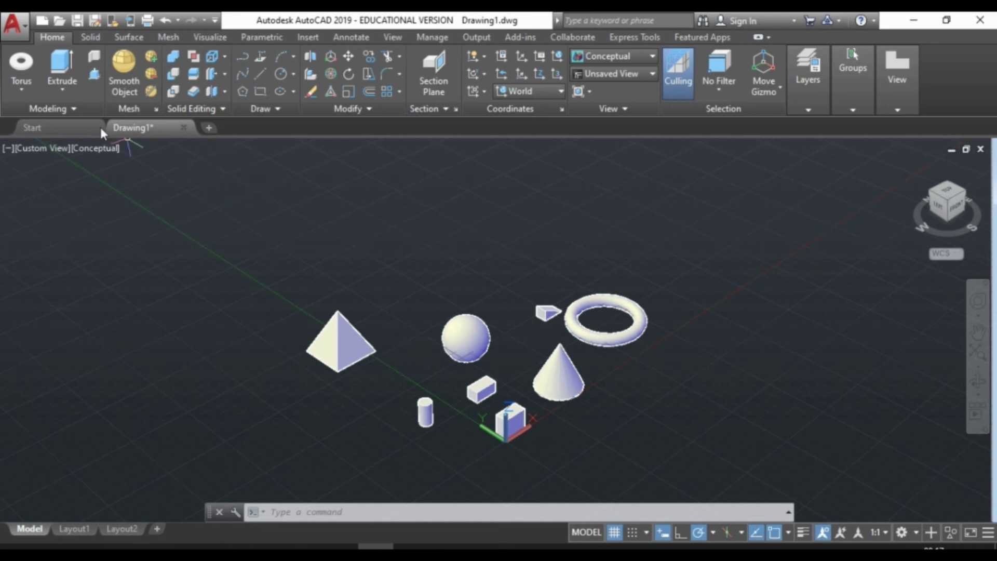
Step: Switch the display of the solids to the 2D Wireframe visual style
click(22, 91)
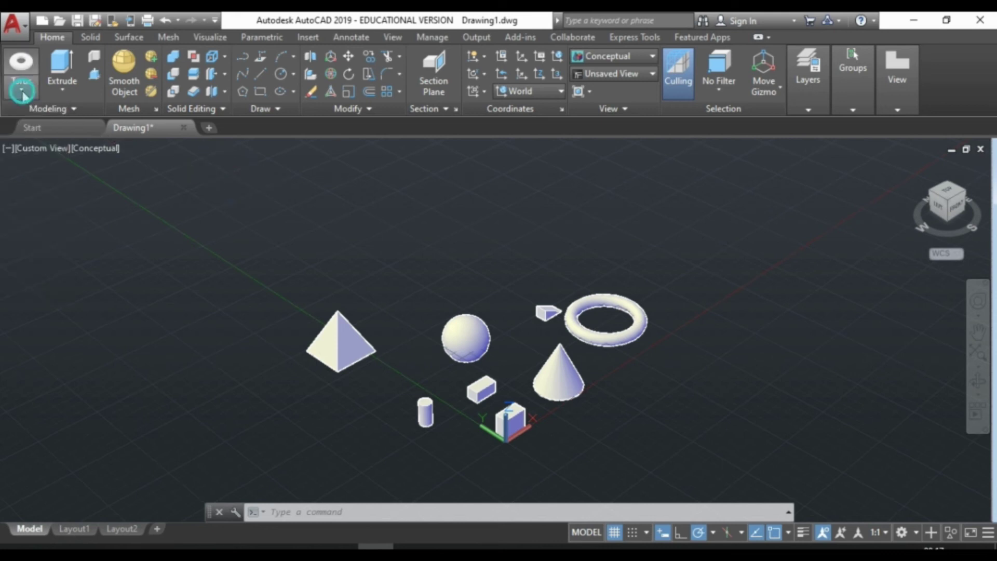
click(633, 58)
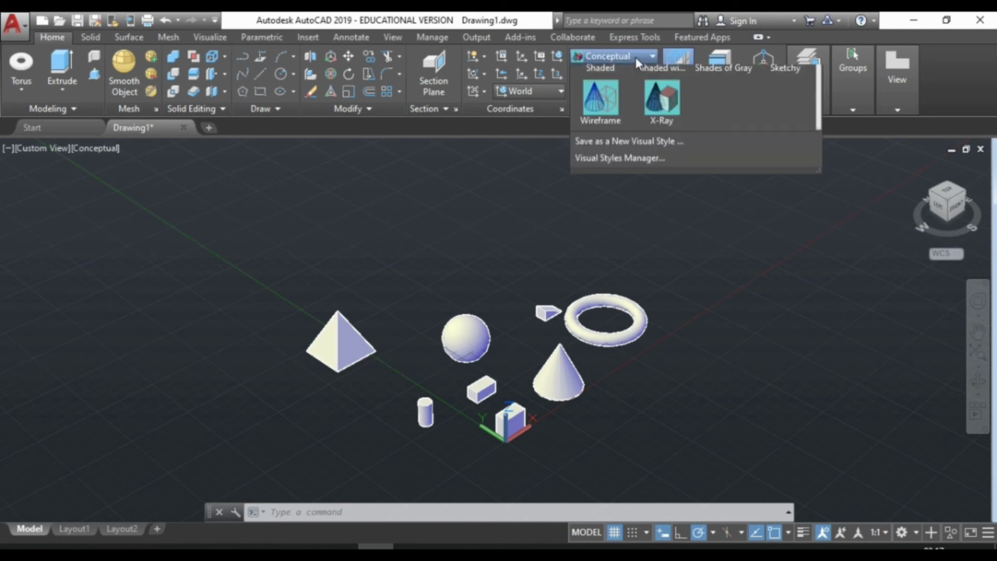
click(603, 85)
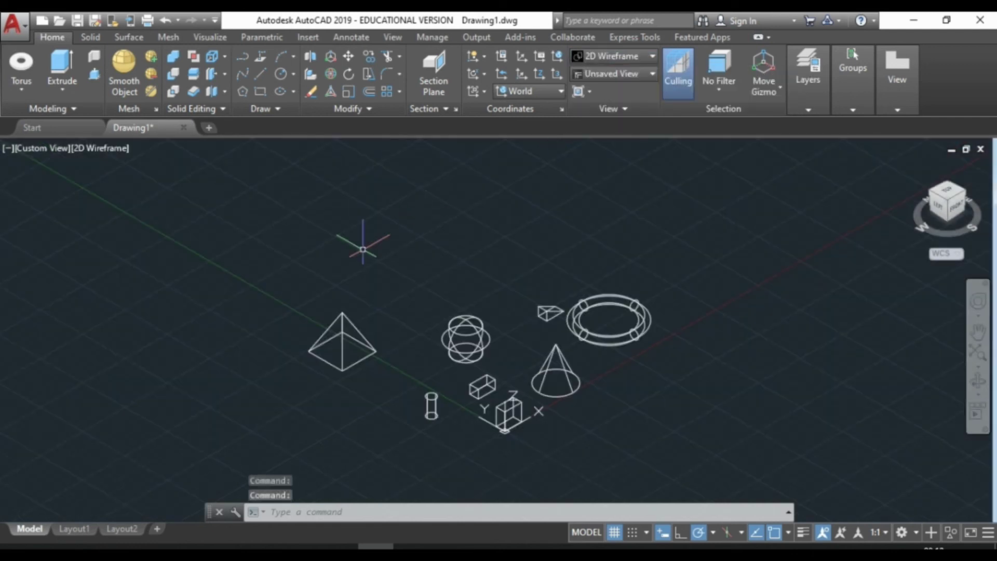
Step: Erase all the primitive solids from the drawing to clear the workspace
click(239, 208)
click(676, 447)
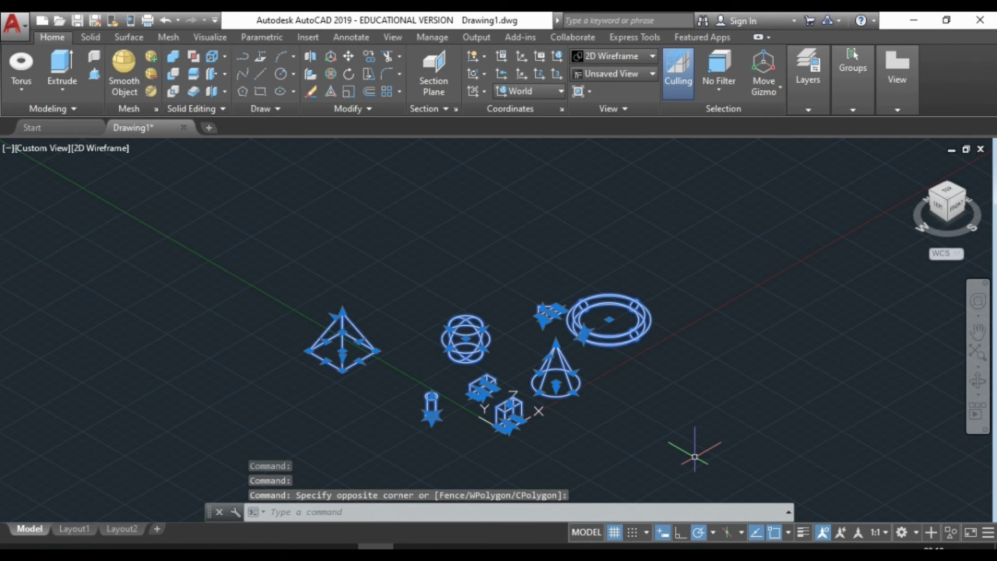
key(Delete)
middle_drag(579, 450, 539, 387)
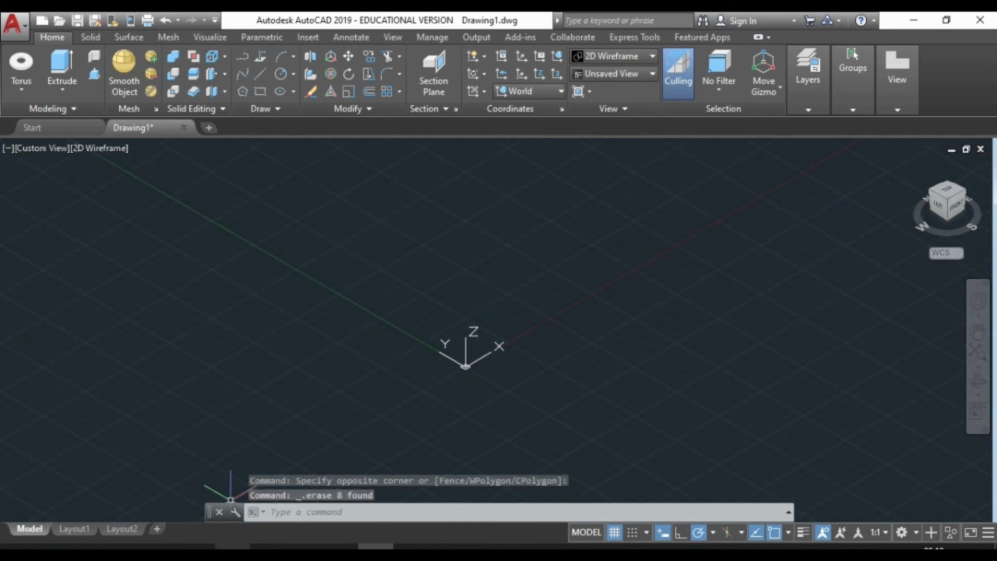
Step: Following the reference drawing 12job-2.png in Paint, create a base box from corner 0,0 measuring 100 along X, 50 along Y and 25 high
click(232, 550)
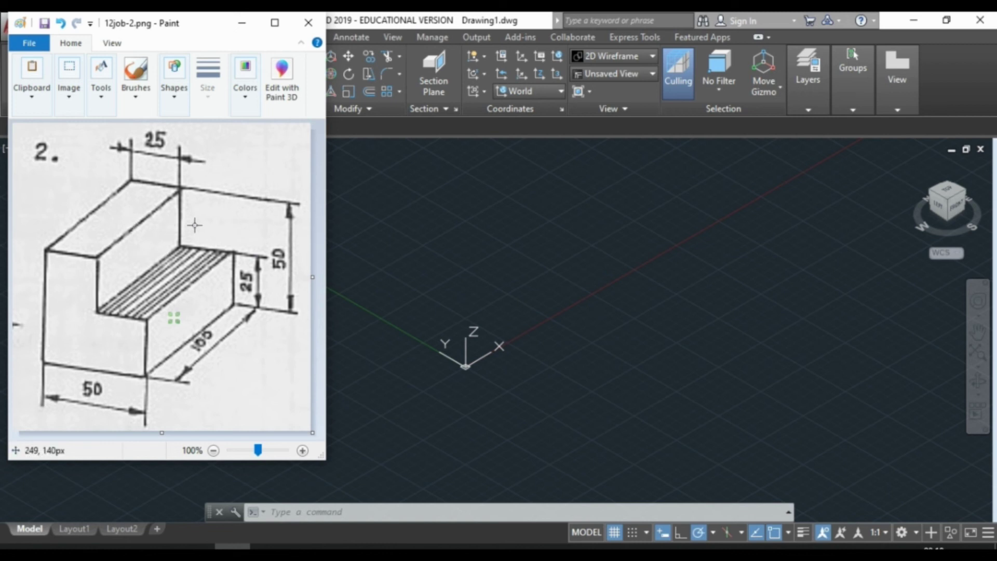
click(383, 24)
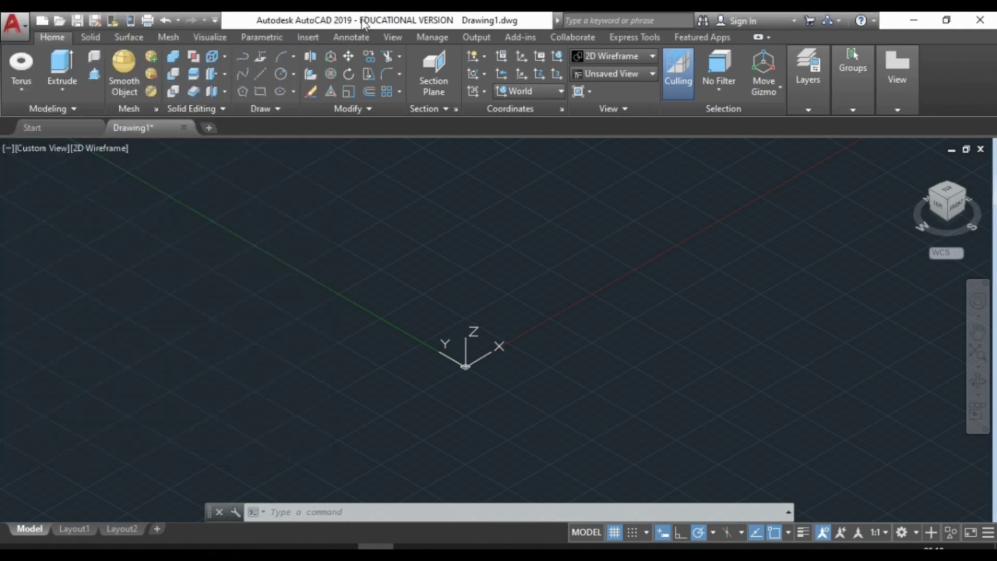
click(33, 92)
click(29, 118)
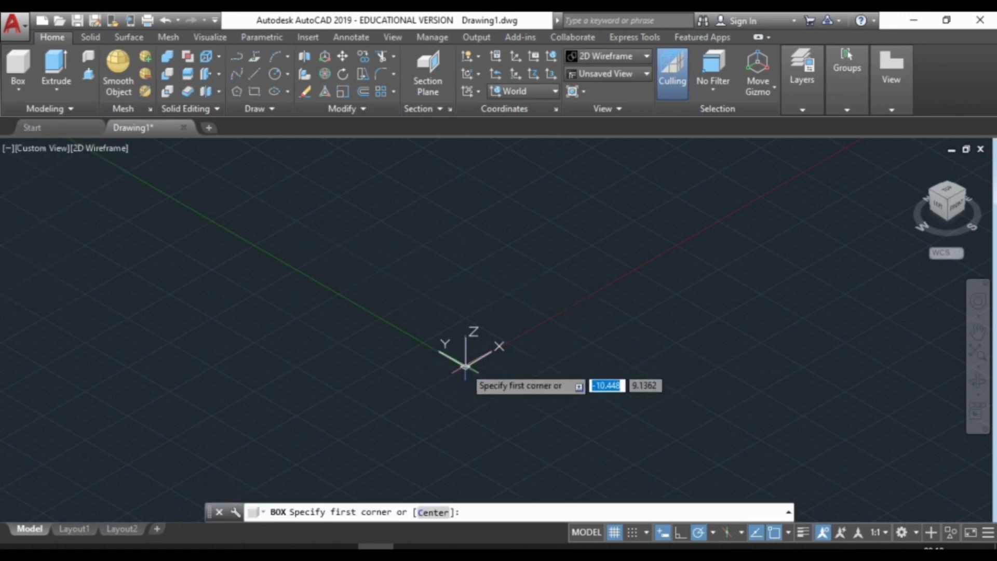
text(0,0)
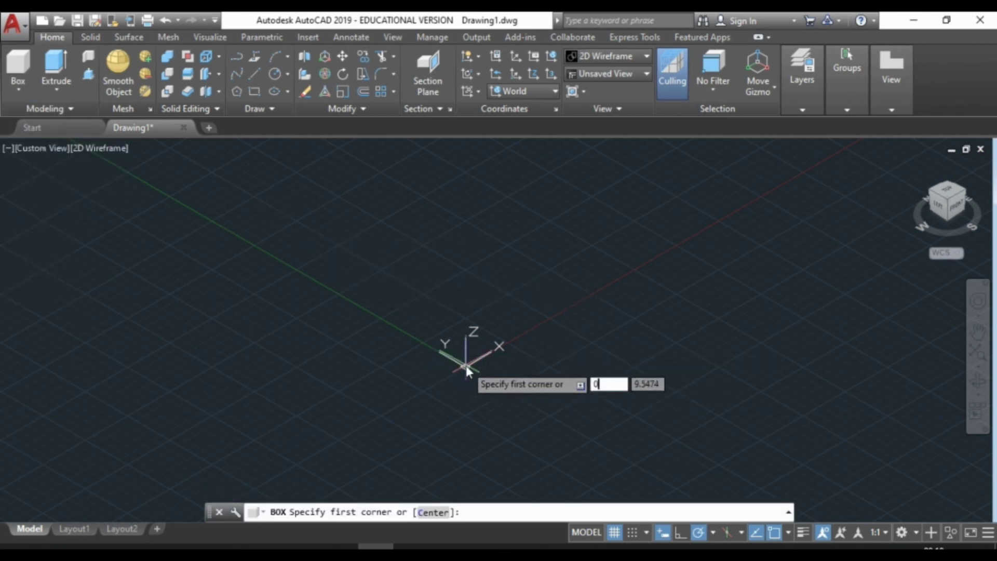
key(Return)
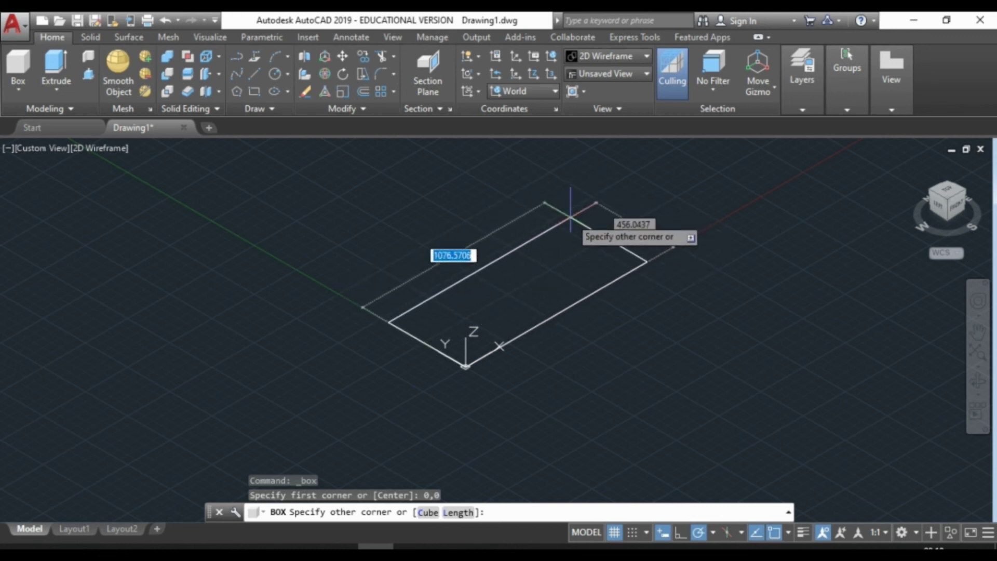
text(100)
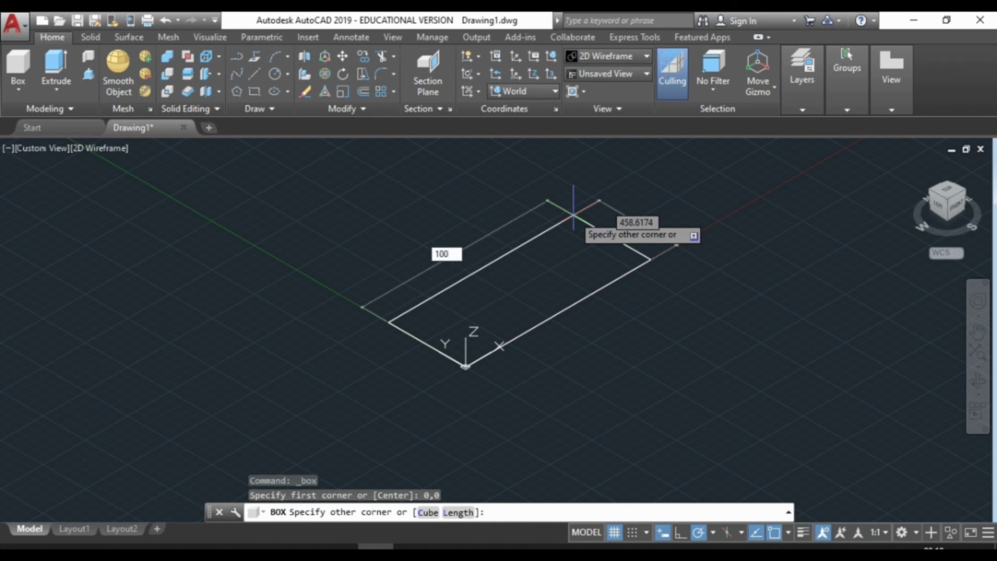
key(Tab)
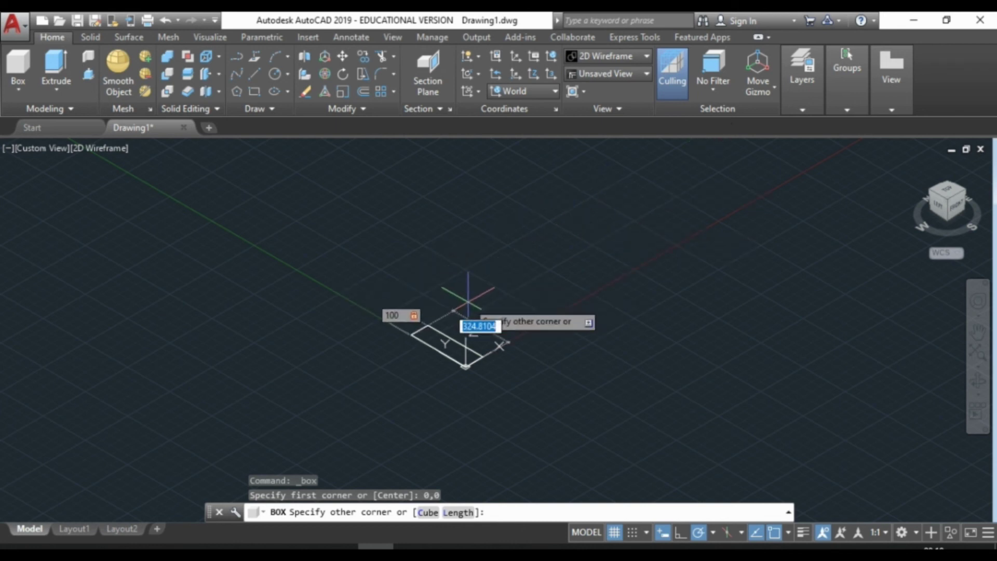
text(50)
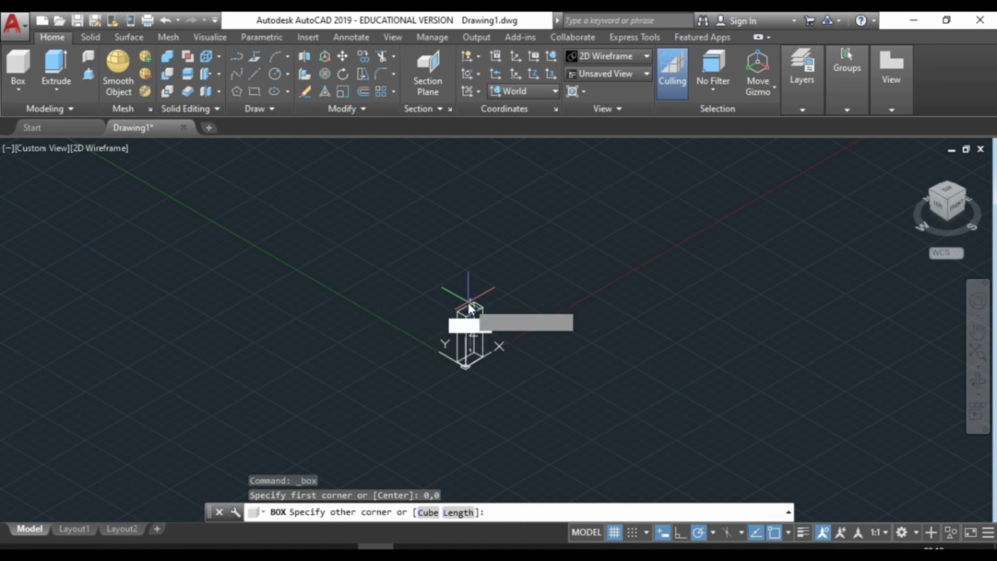
key(Return)
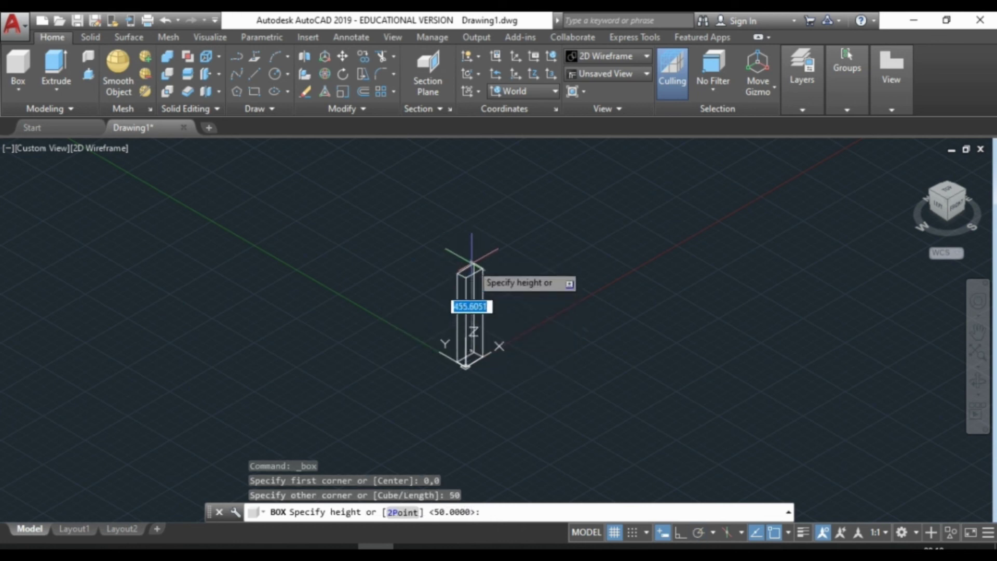
text(25)
key(Return)
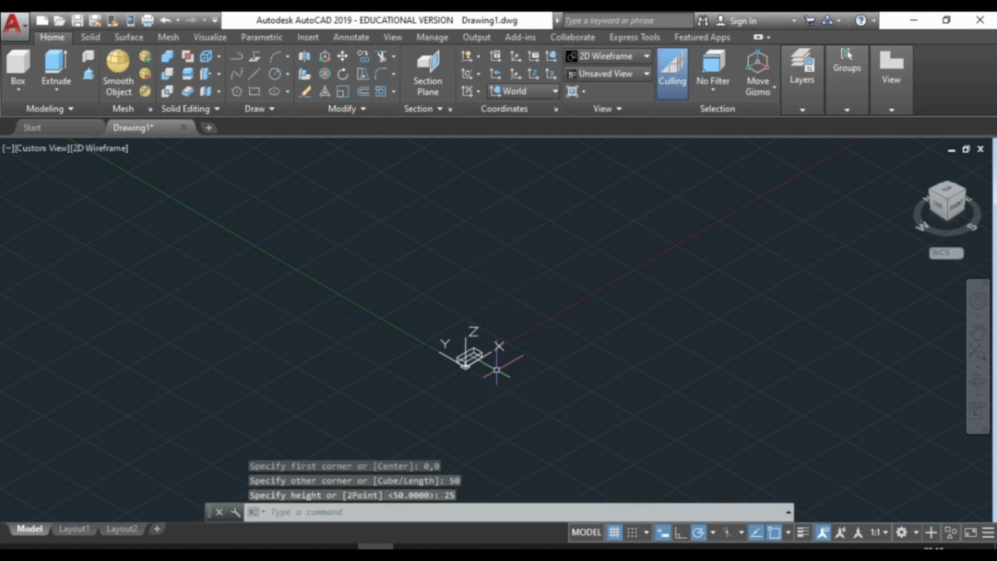
scroll(481, 372, up, 1)
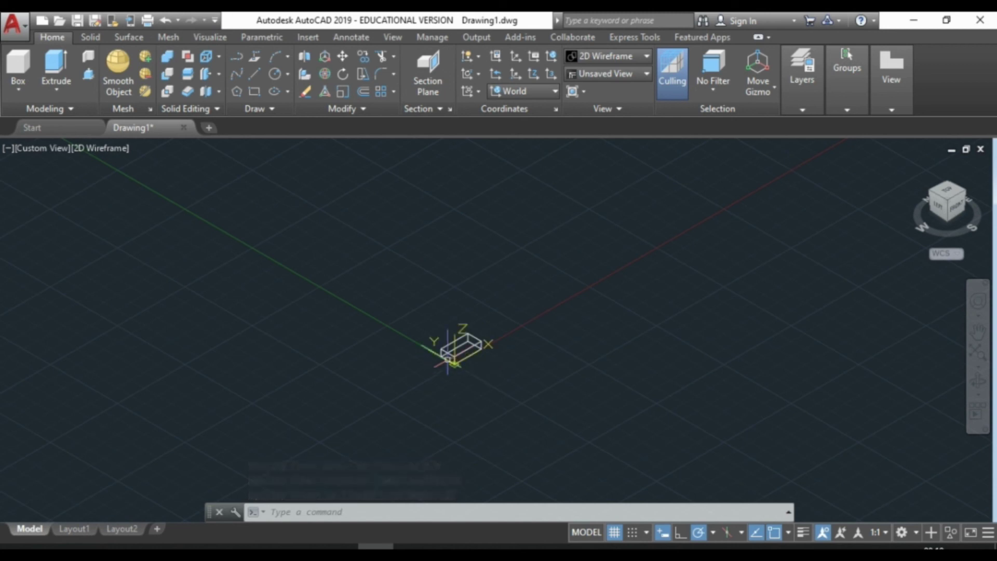
scroll(459, 343, up, 10)
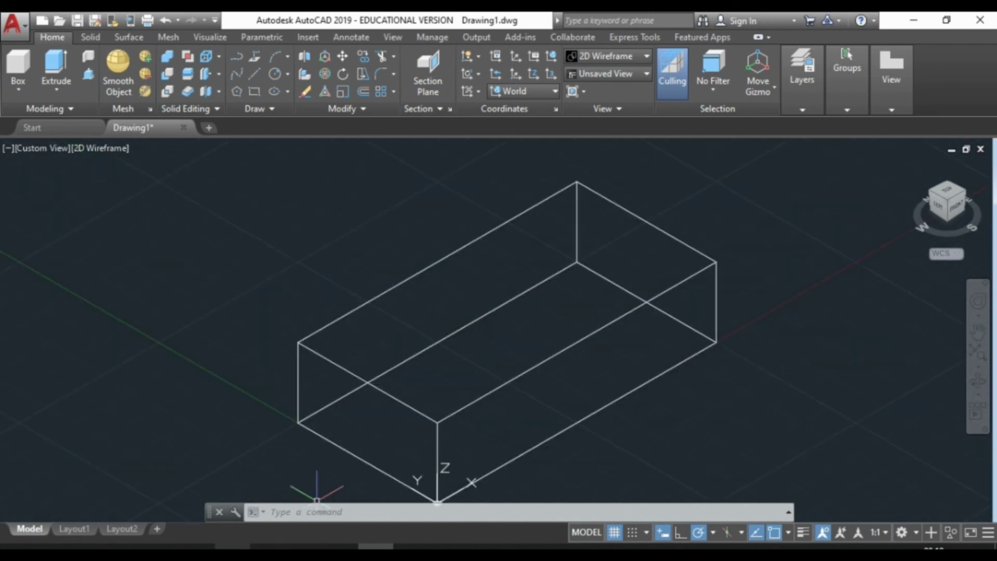
key(alt+Tab)
key(alt+Tab)
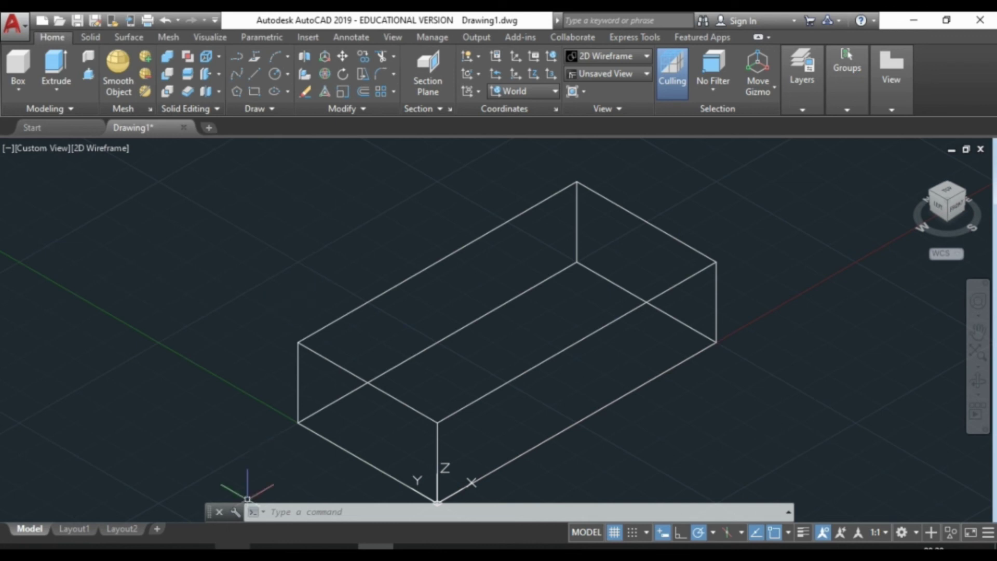
key(alt+Tab)
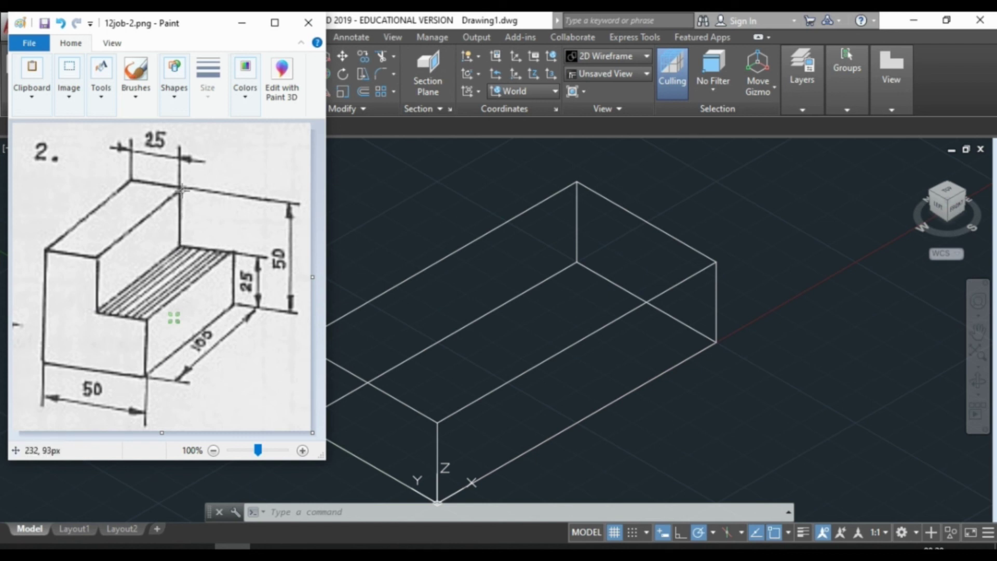
click(437, 23)
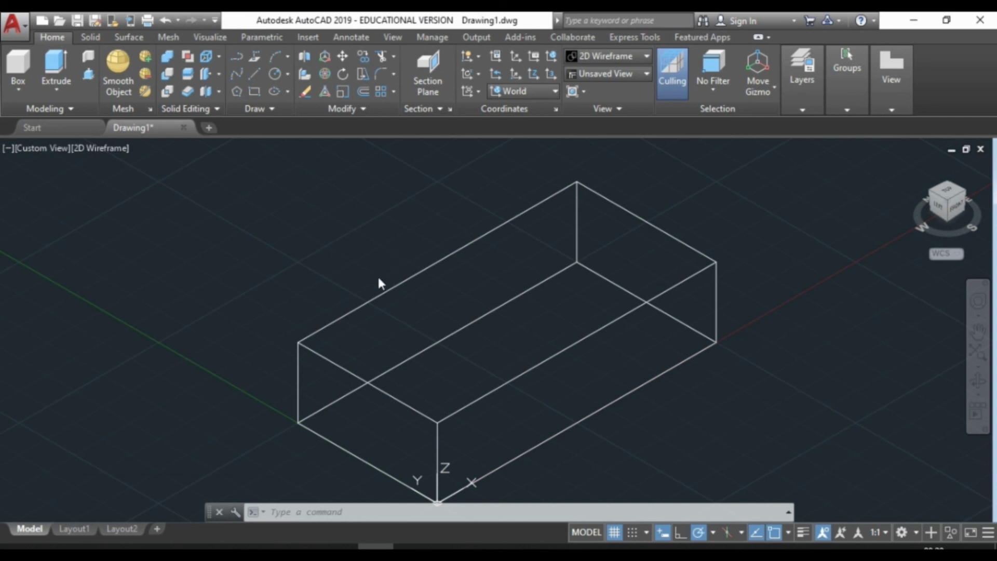
text(box)
key(Return)
click(298, 343)
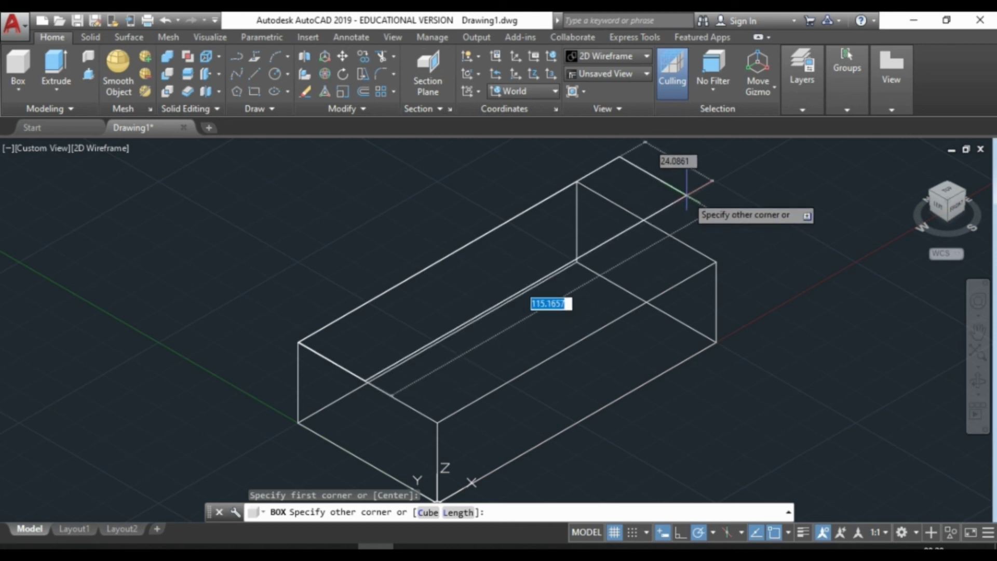
text(@100)
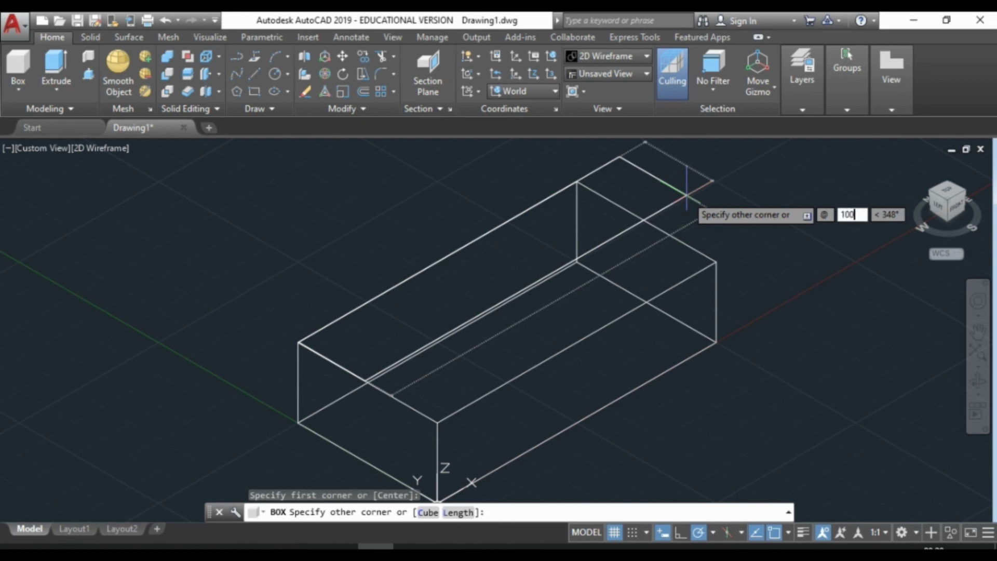
text(,)
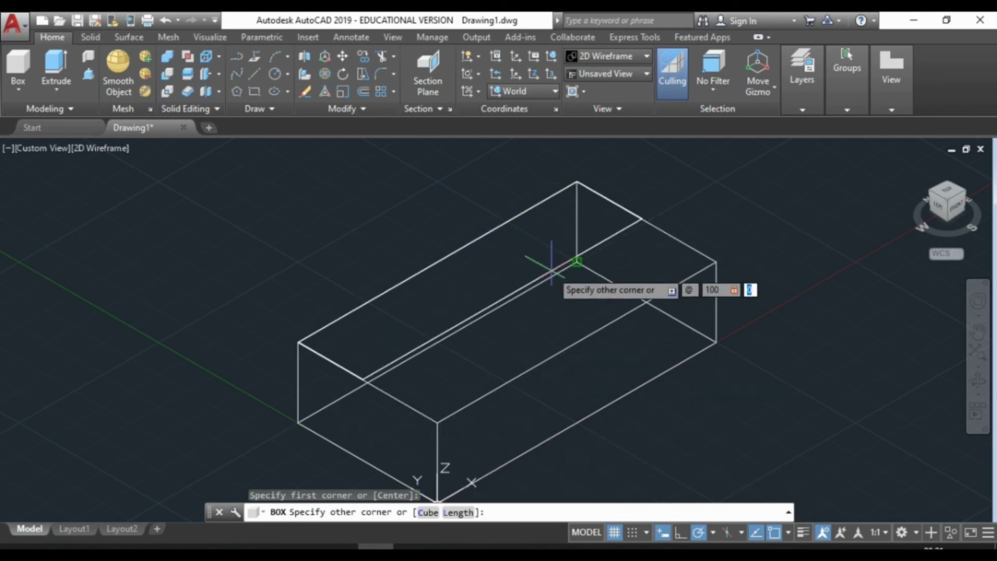
text(-25)
key(Return)
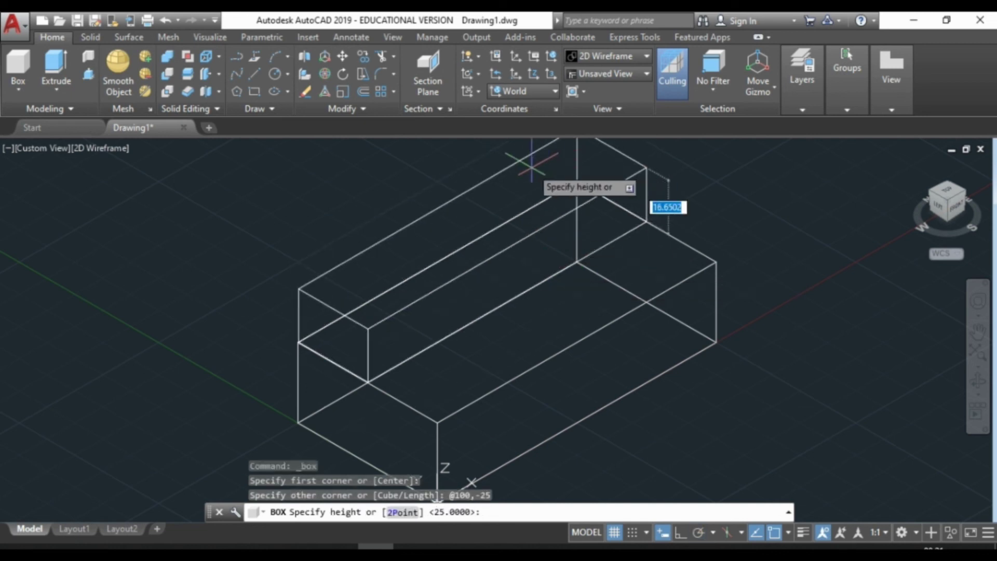
text(25)
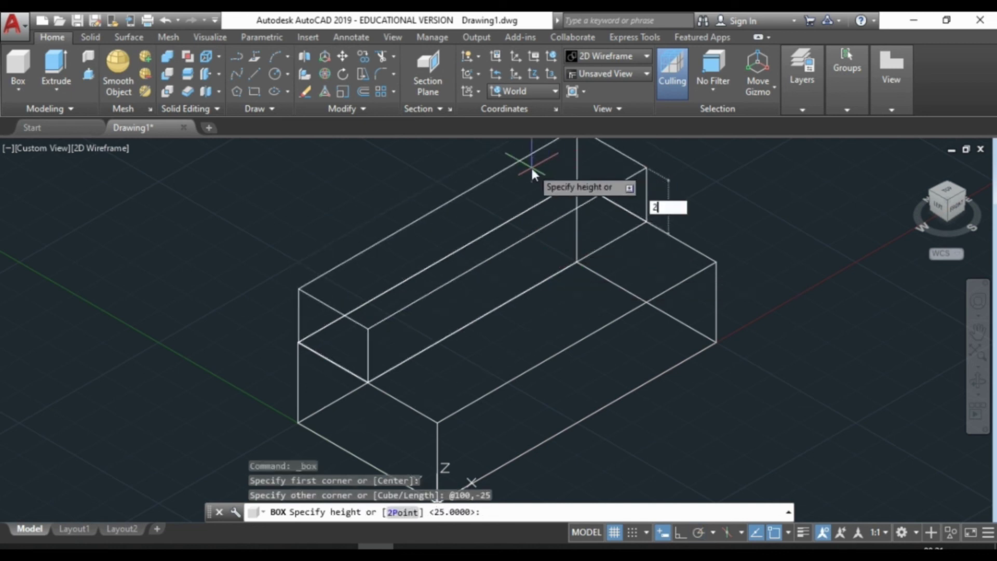
key(Return)
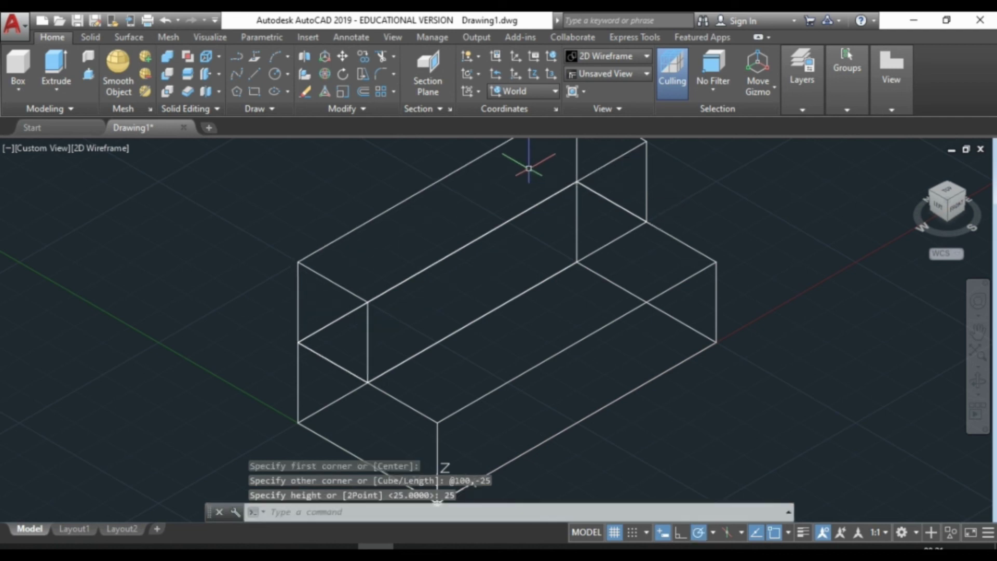
Step: Union the upper box and the base box into a single stepped solid
scroll(501, 251, down, 2)
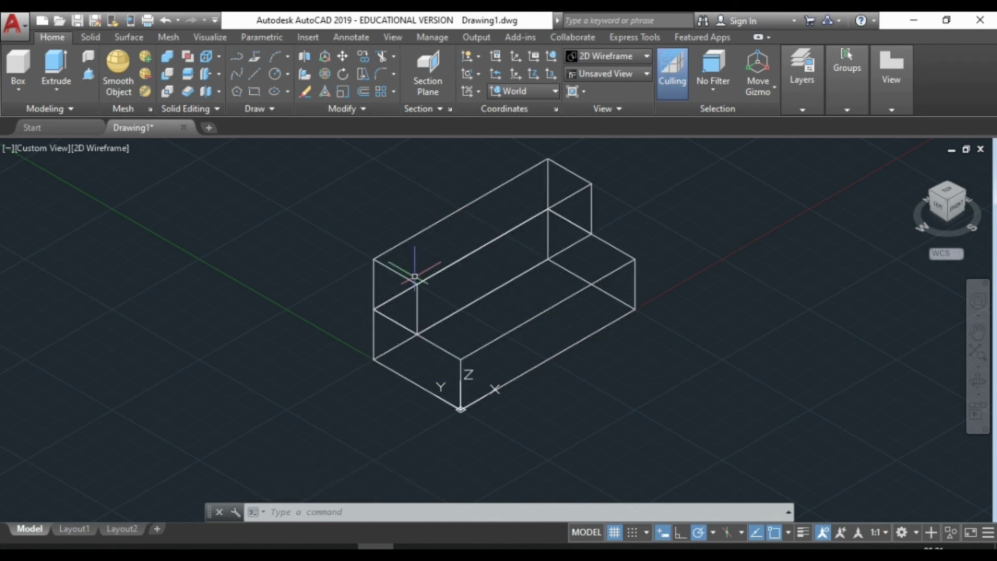
click(168, 58)
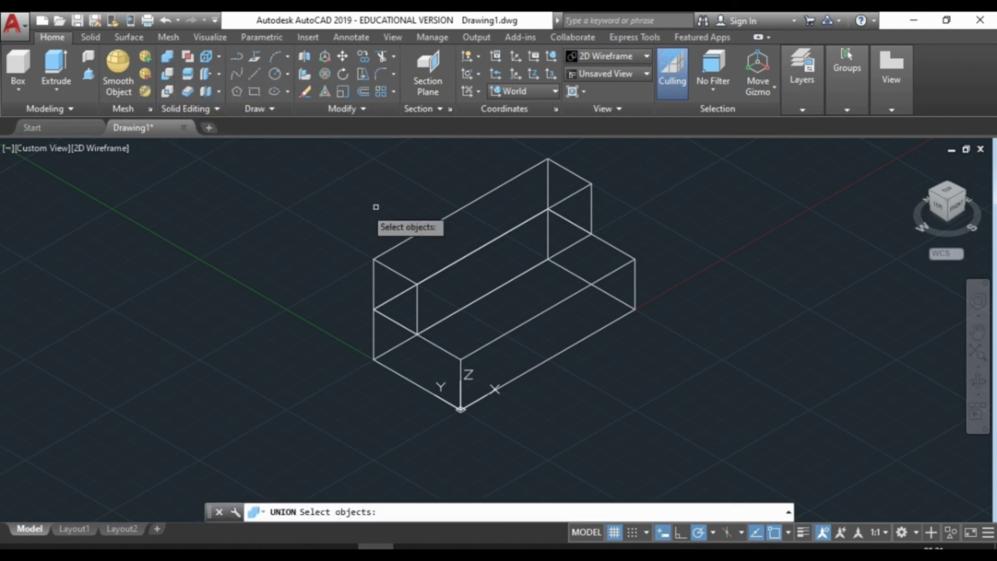
click(414, 238)
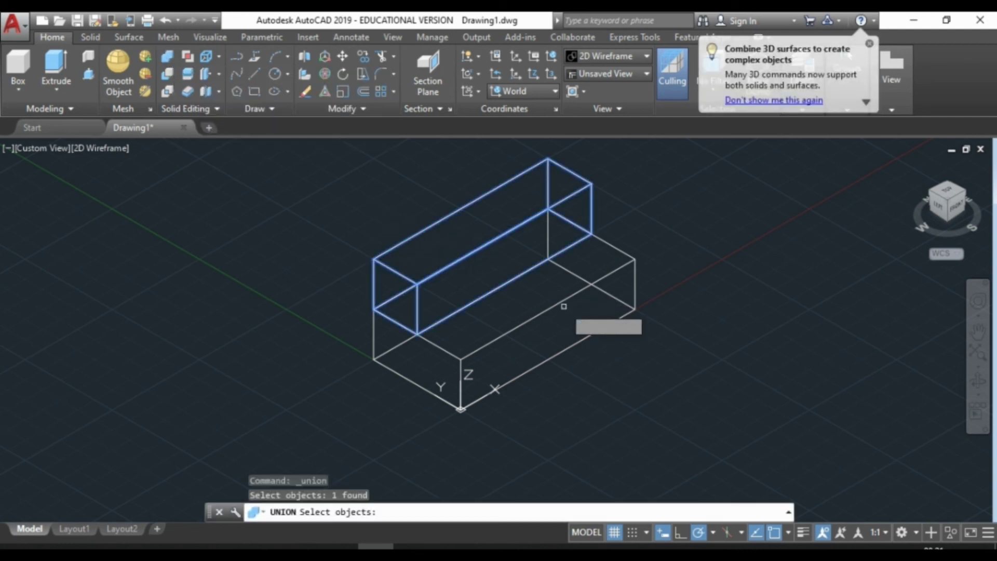
click(563, 302)
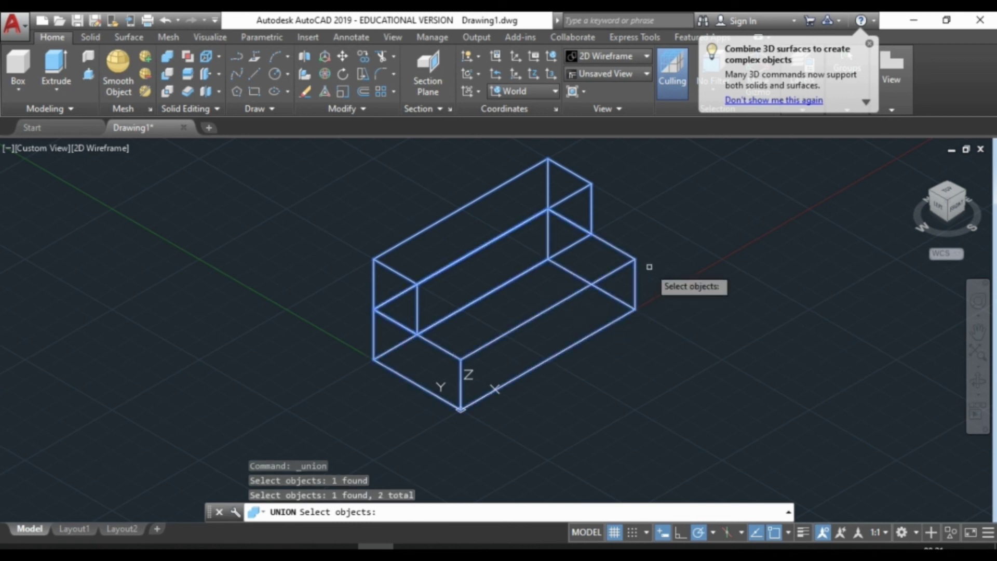
key(Return)
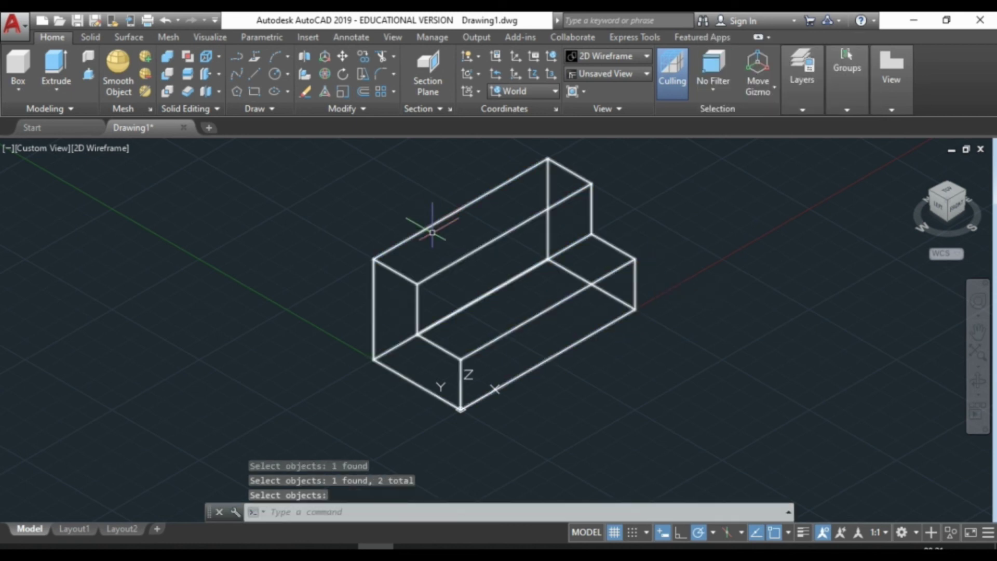
Step: Compare the stepped solid with the reference drawing in Paint and review the available solid primitives
click(233, 549)
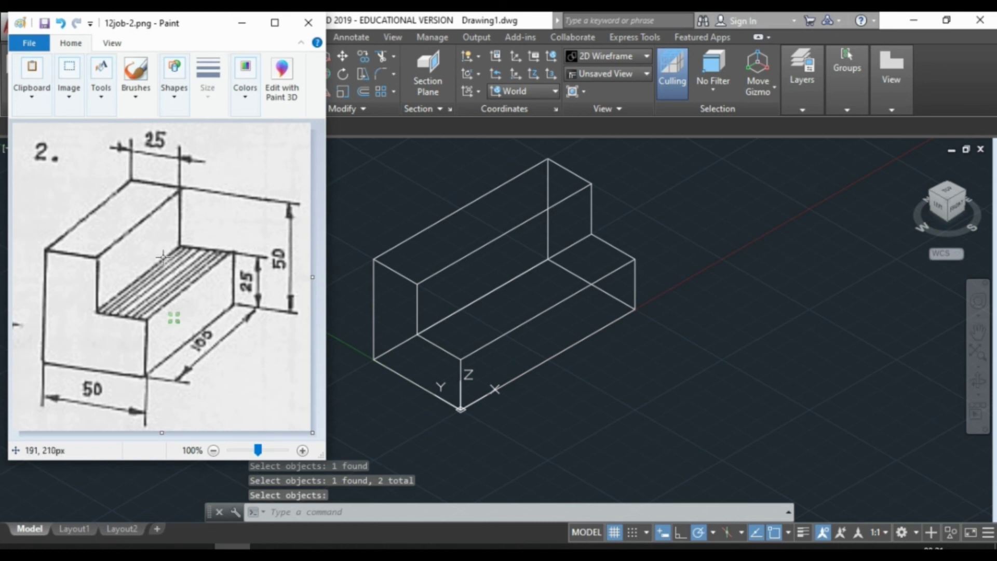
click(395, 183)
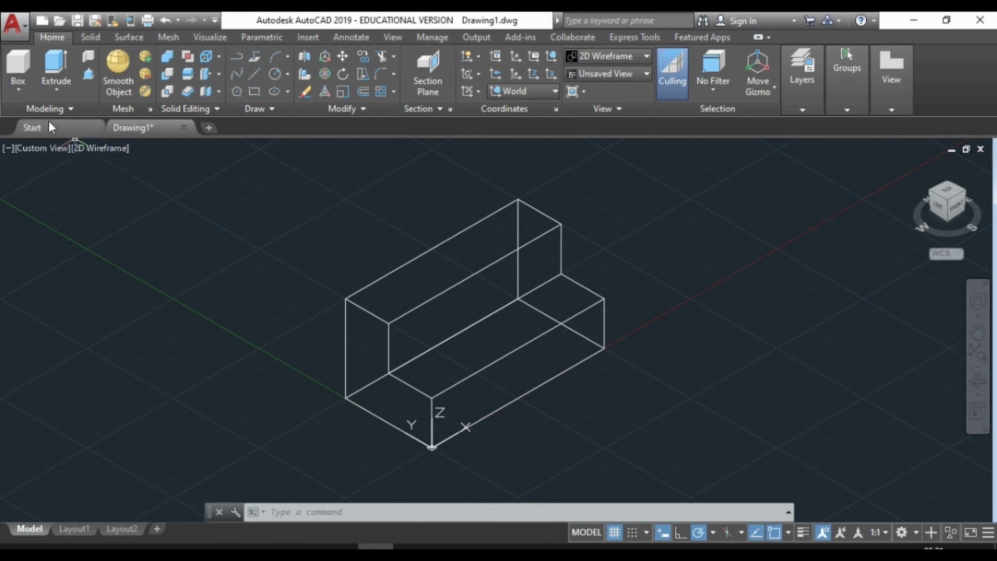
click(17, 93)
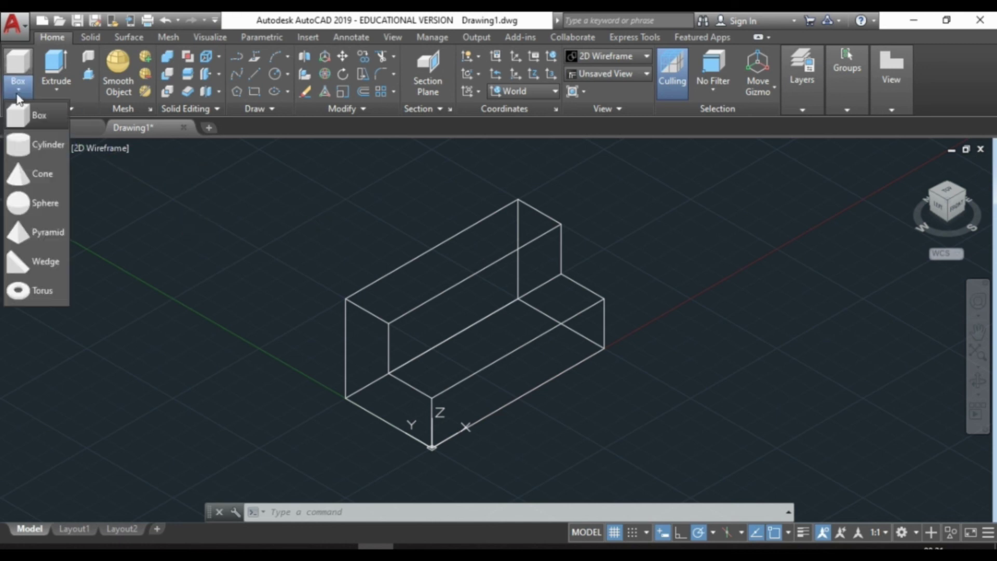
click(231, 165)
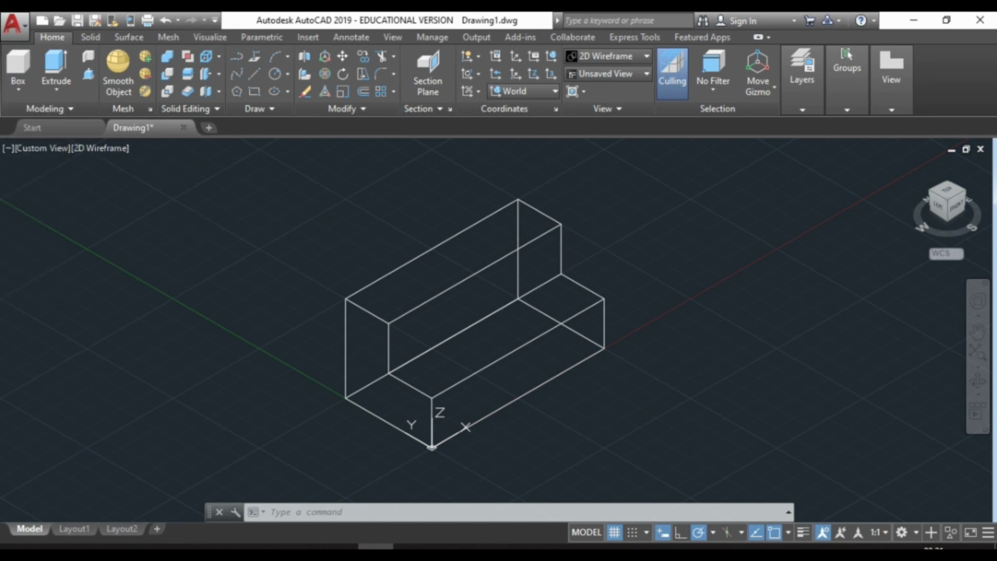